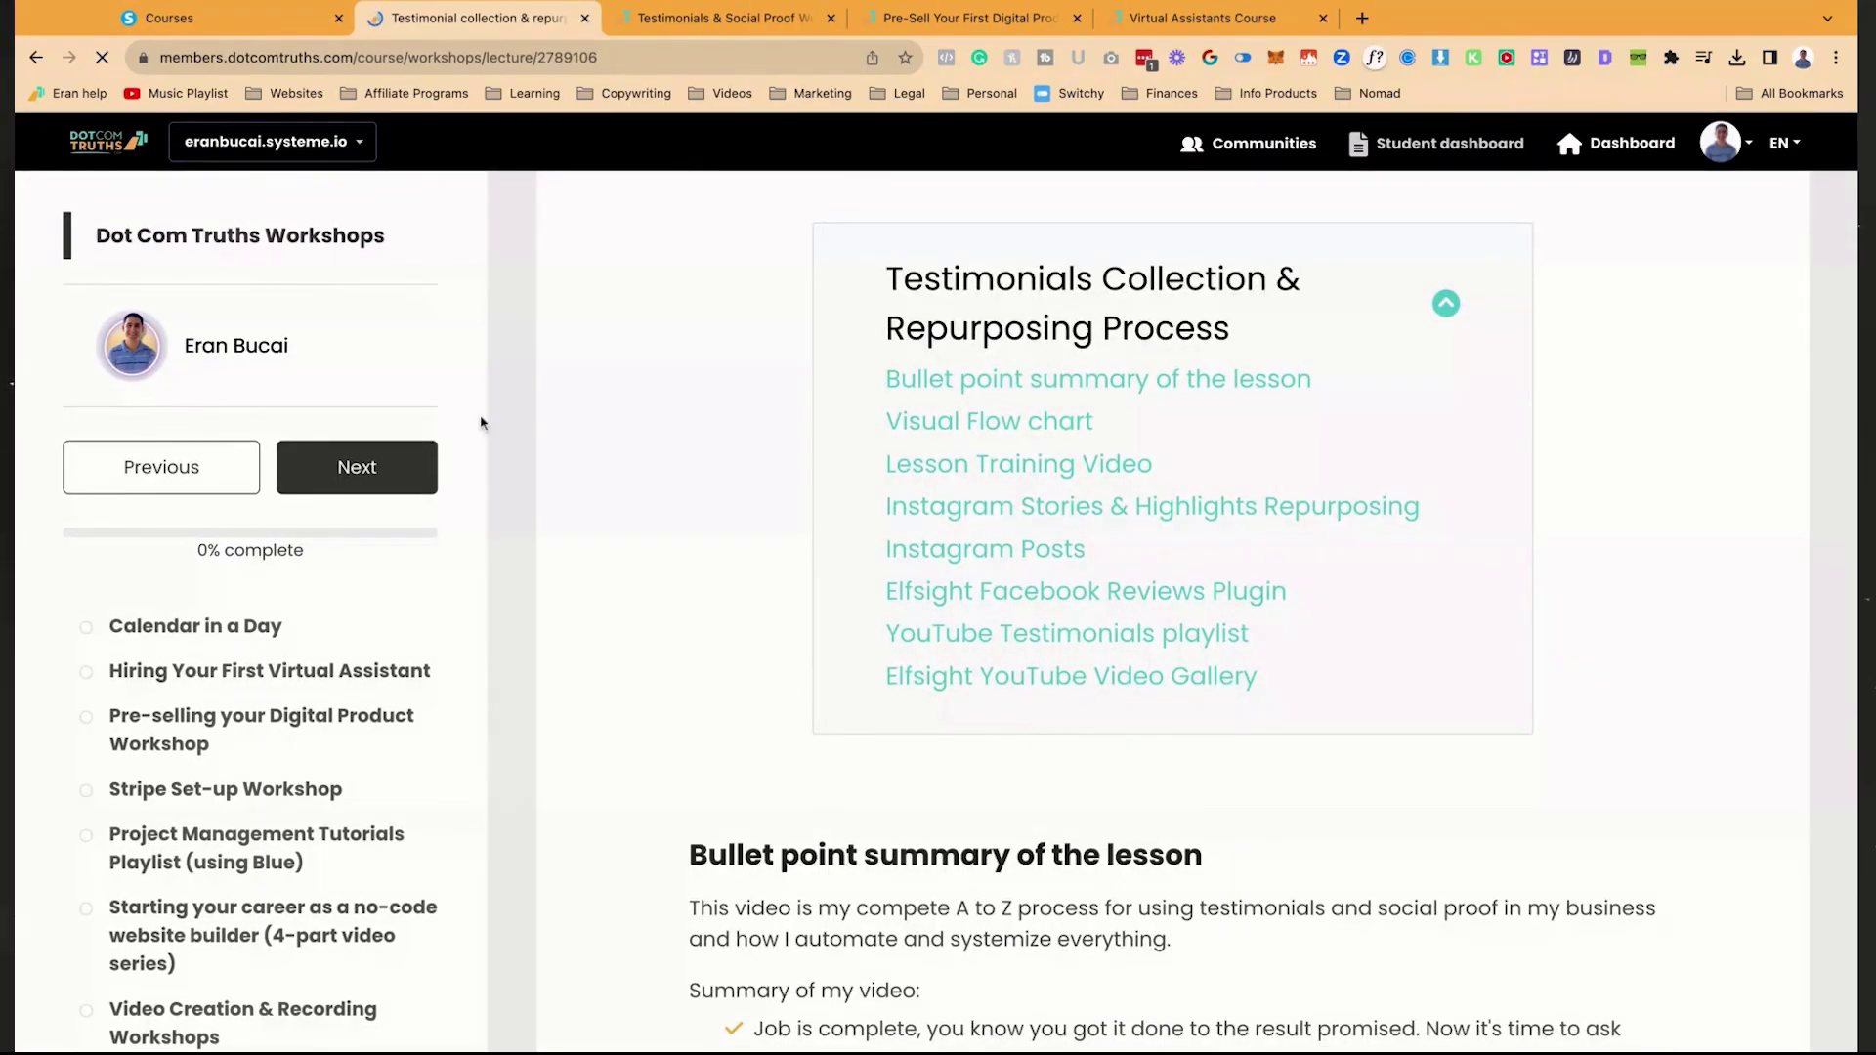
# Scroll the lesson sidebar down through the module list to the Testimonials module
pyautogui.scroll(-3, 435, 703)
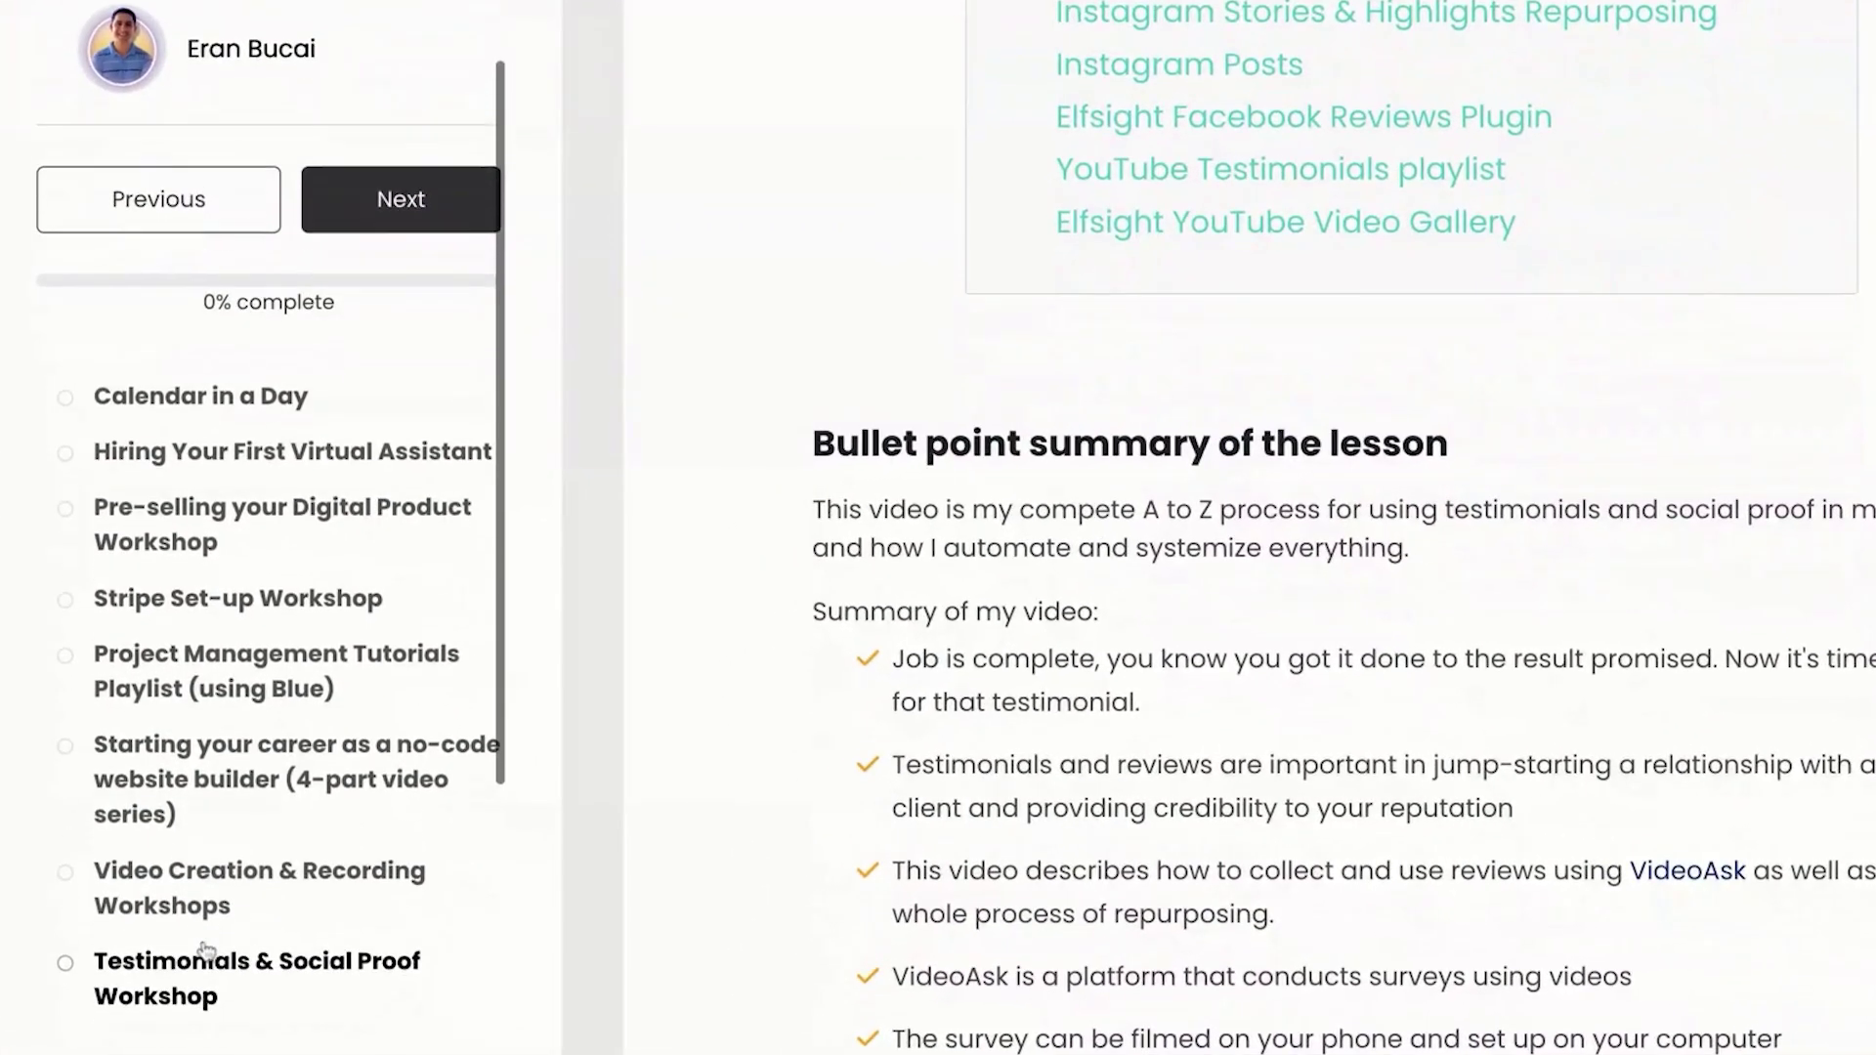
pyautogui.scroll(-2, 203, 900)
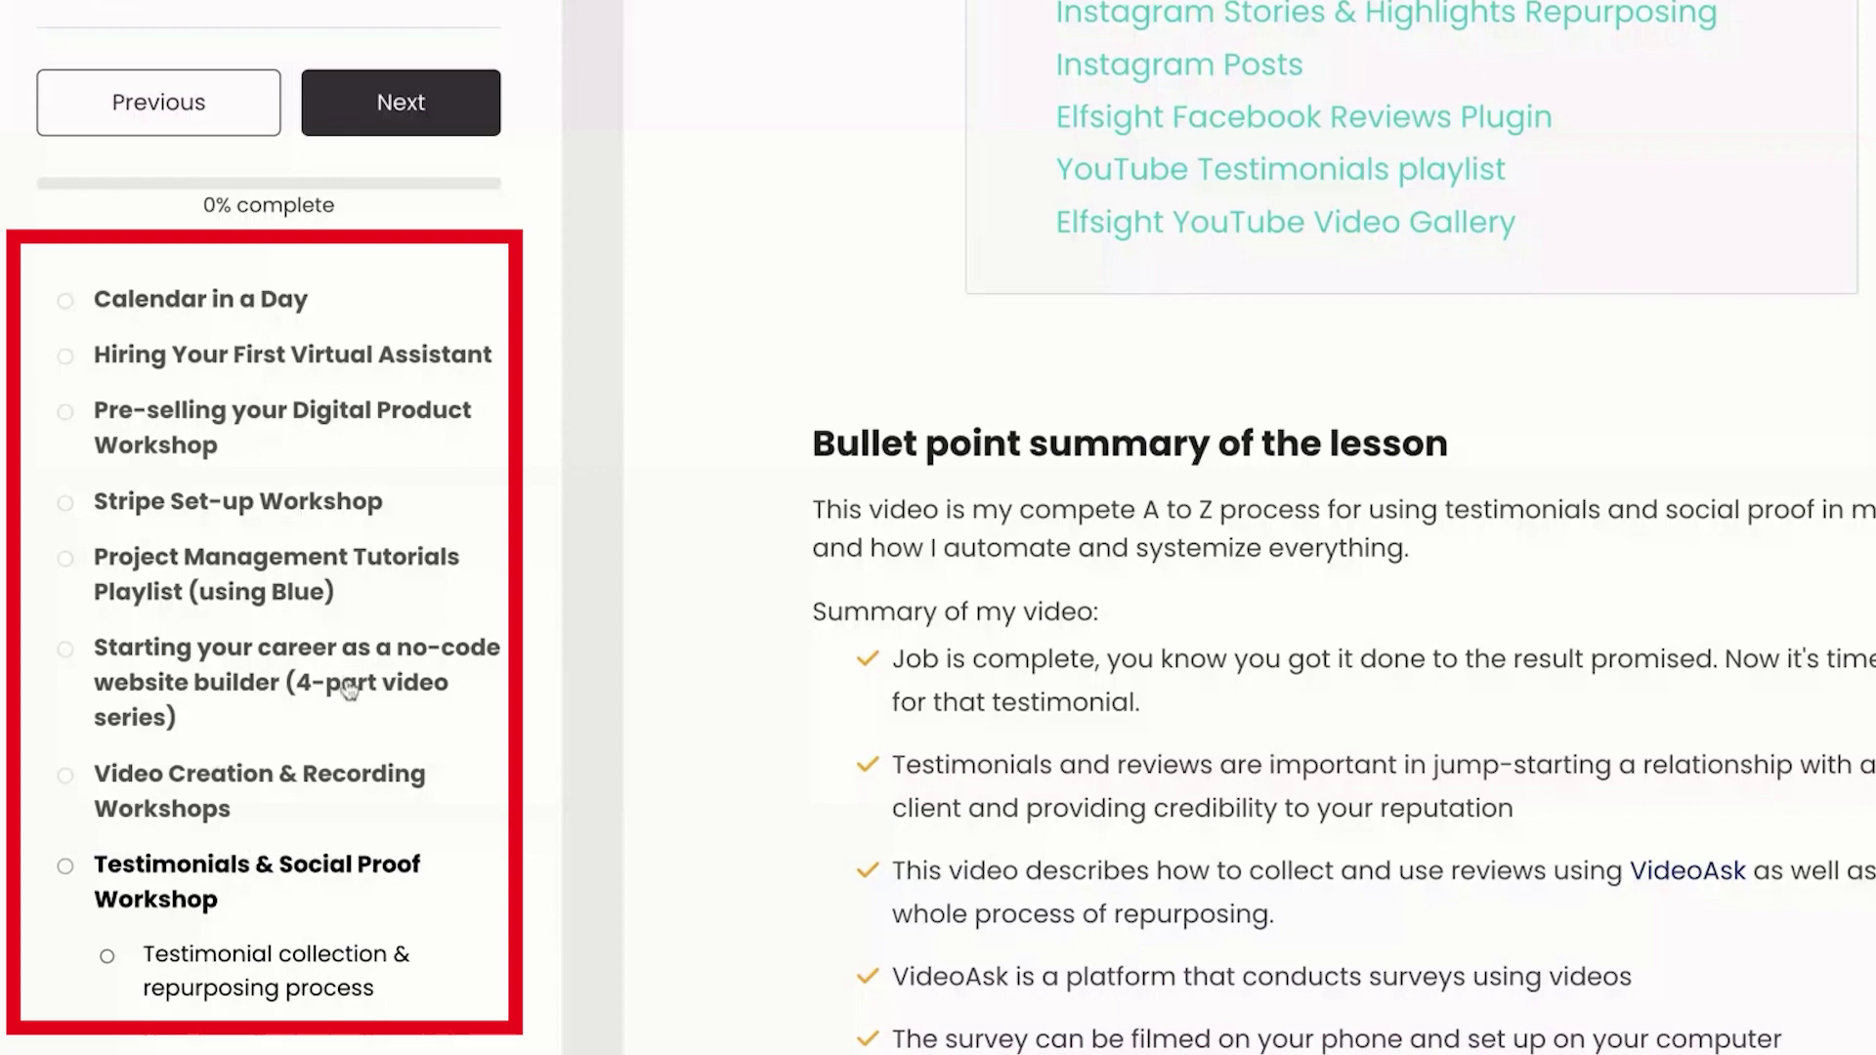
pyautogui.scroll(-3, 293, 781)
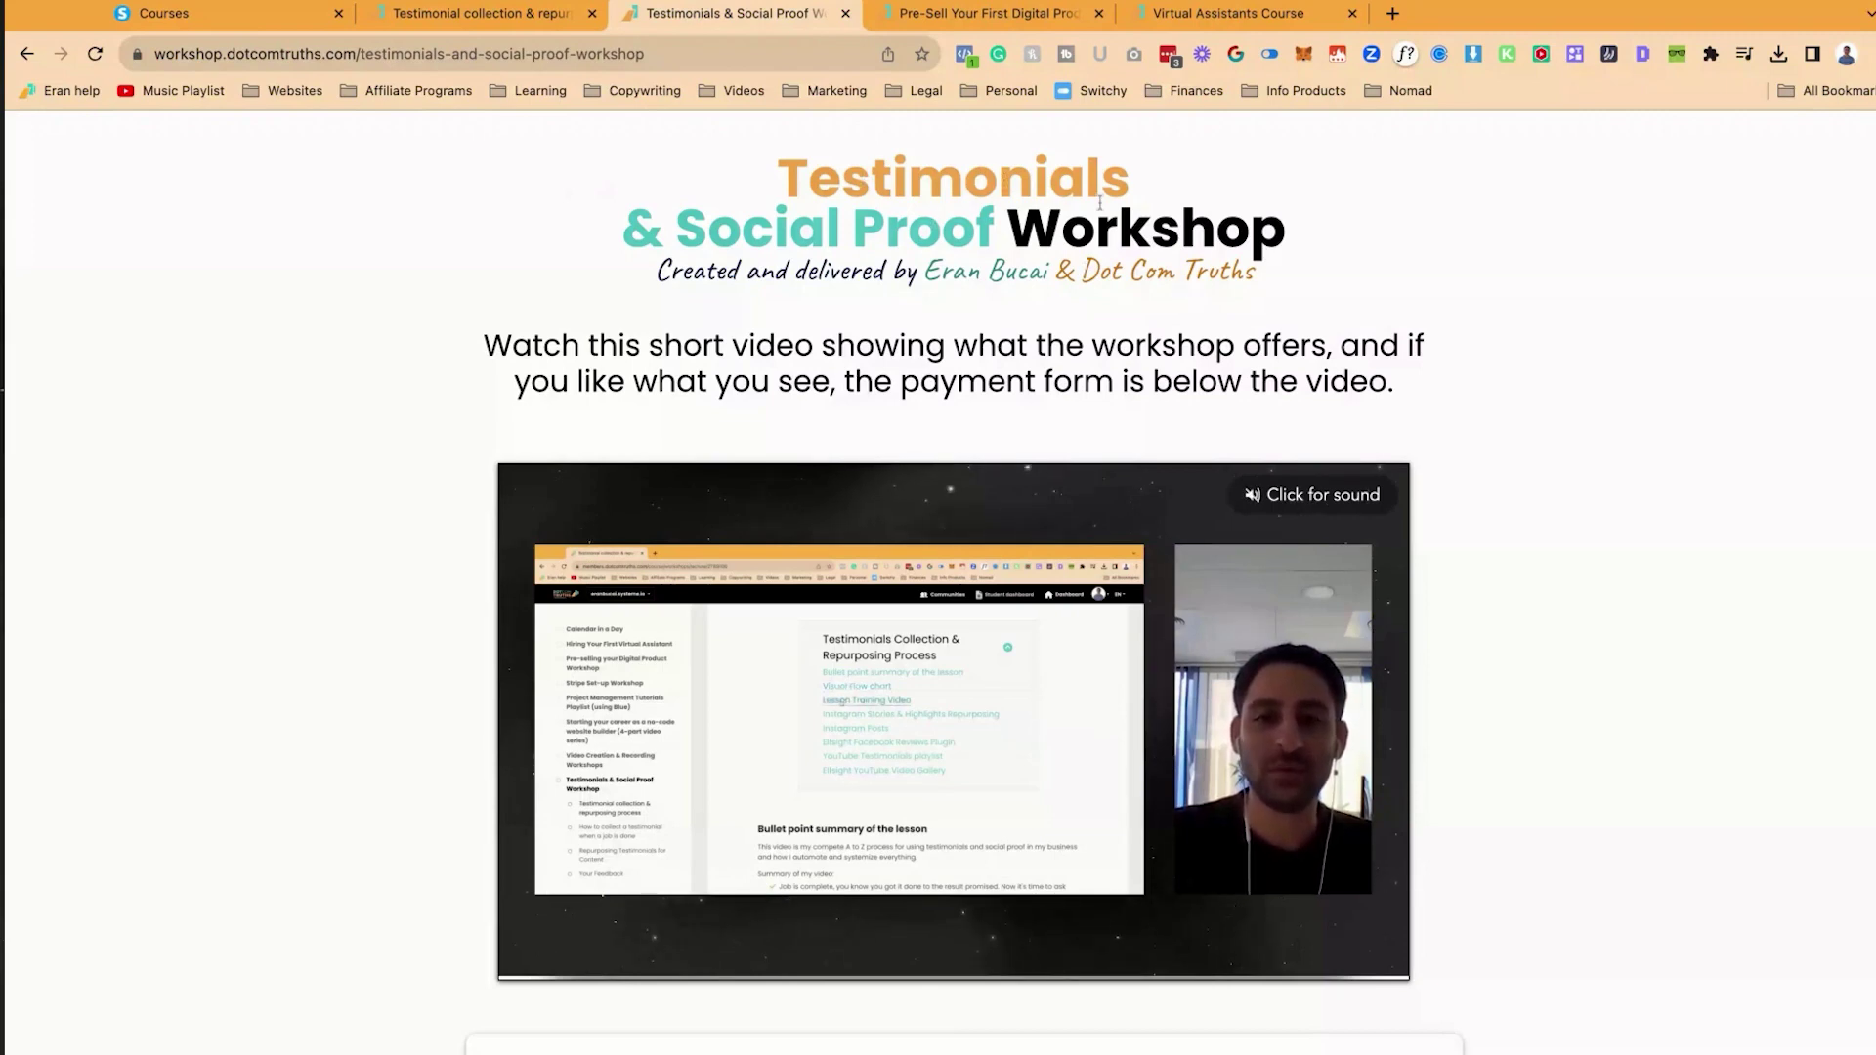
# View the Pre-Sell Your First Digital Product sales page down to its payment form
pyautogui.click(503, 13)
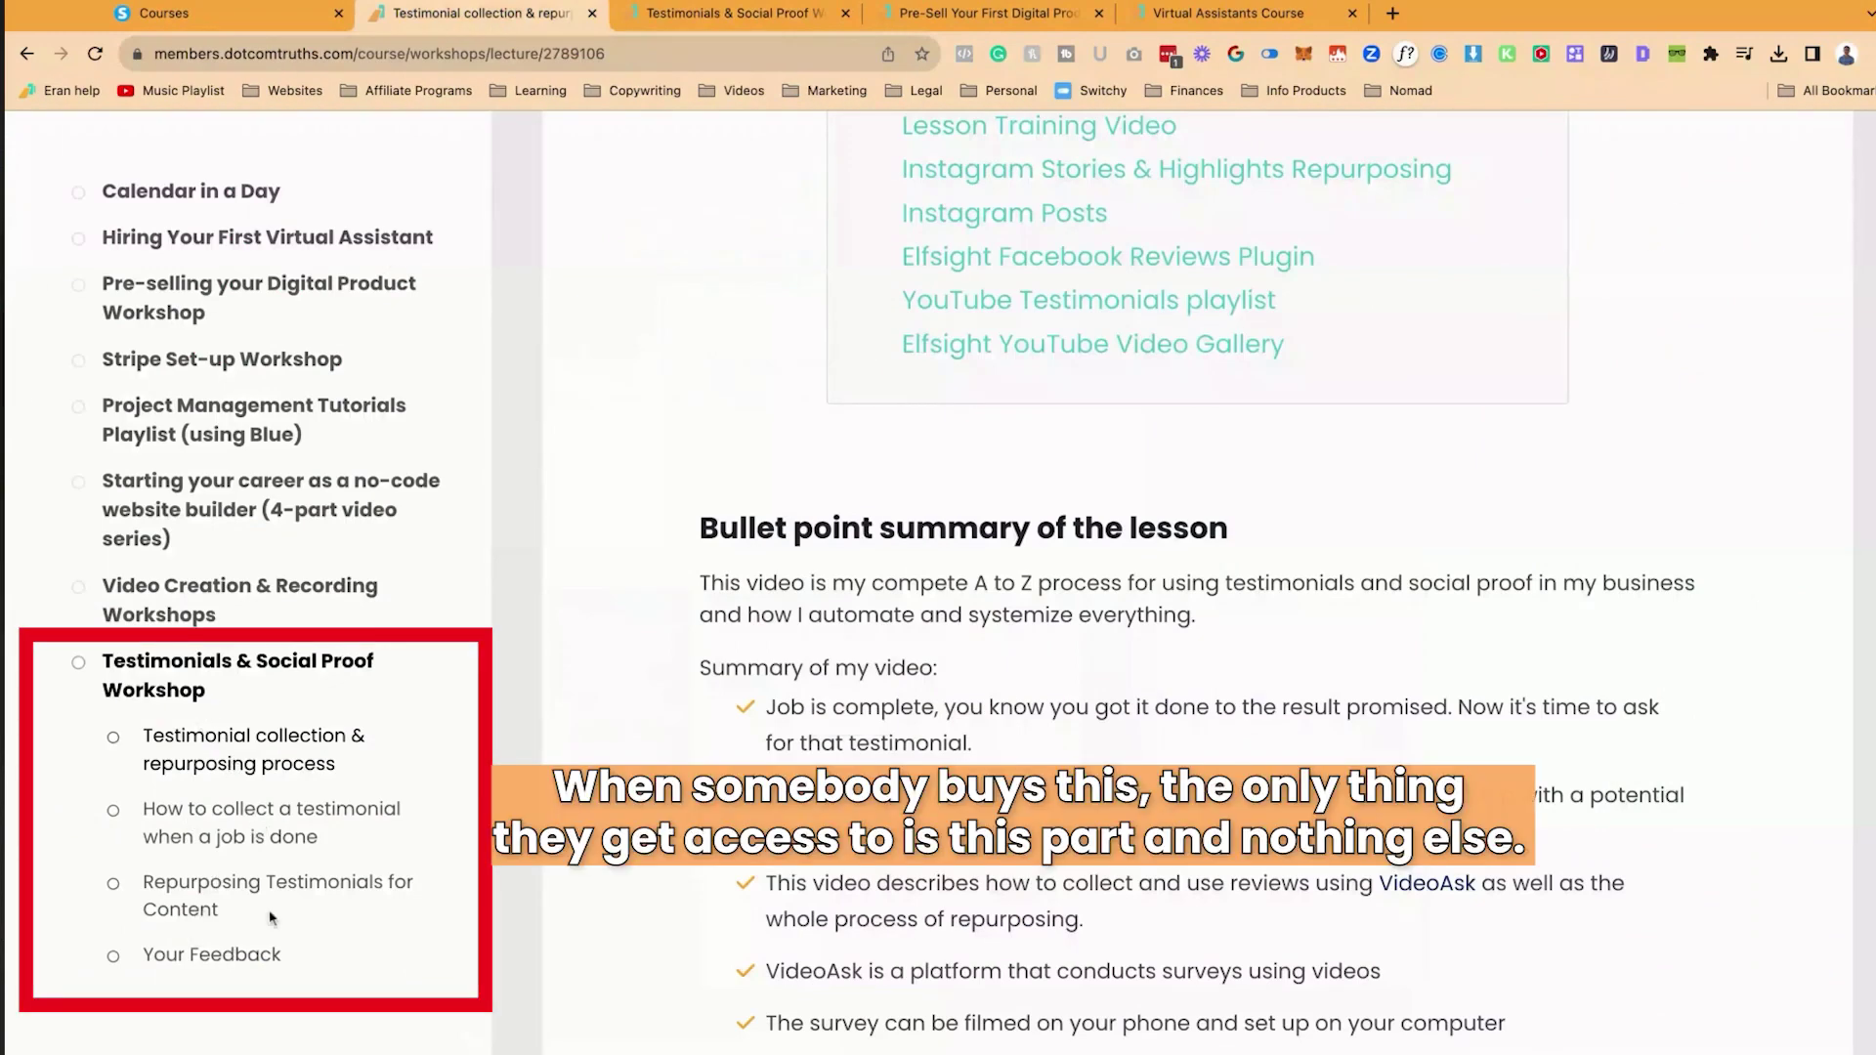
pyautogui.click(1046, 21)
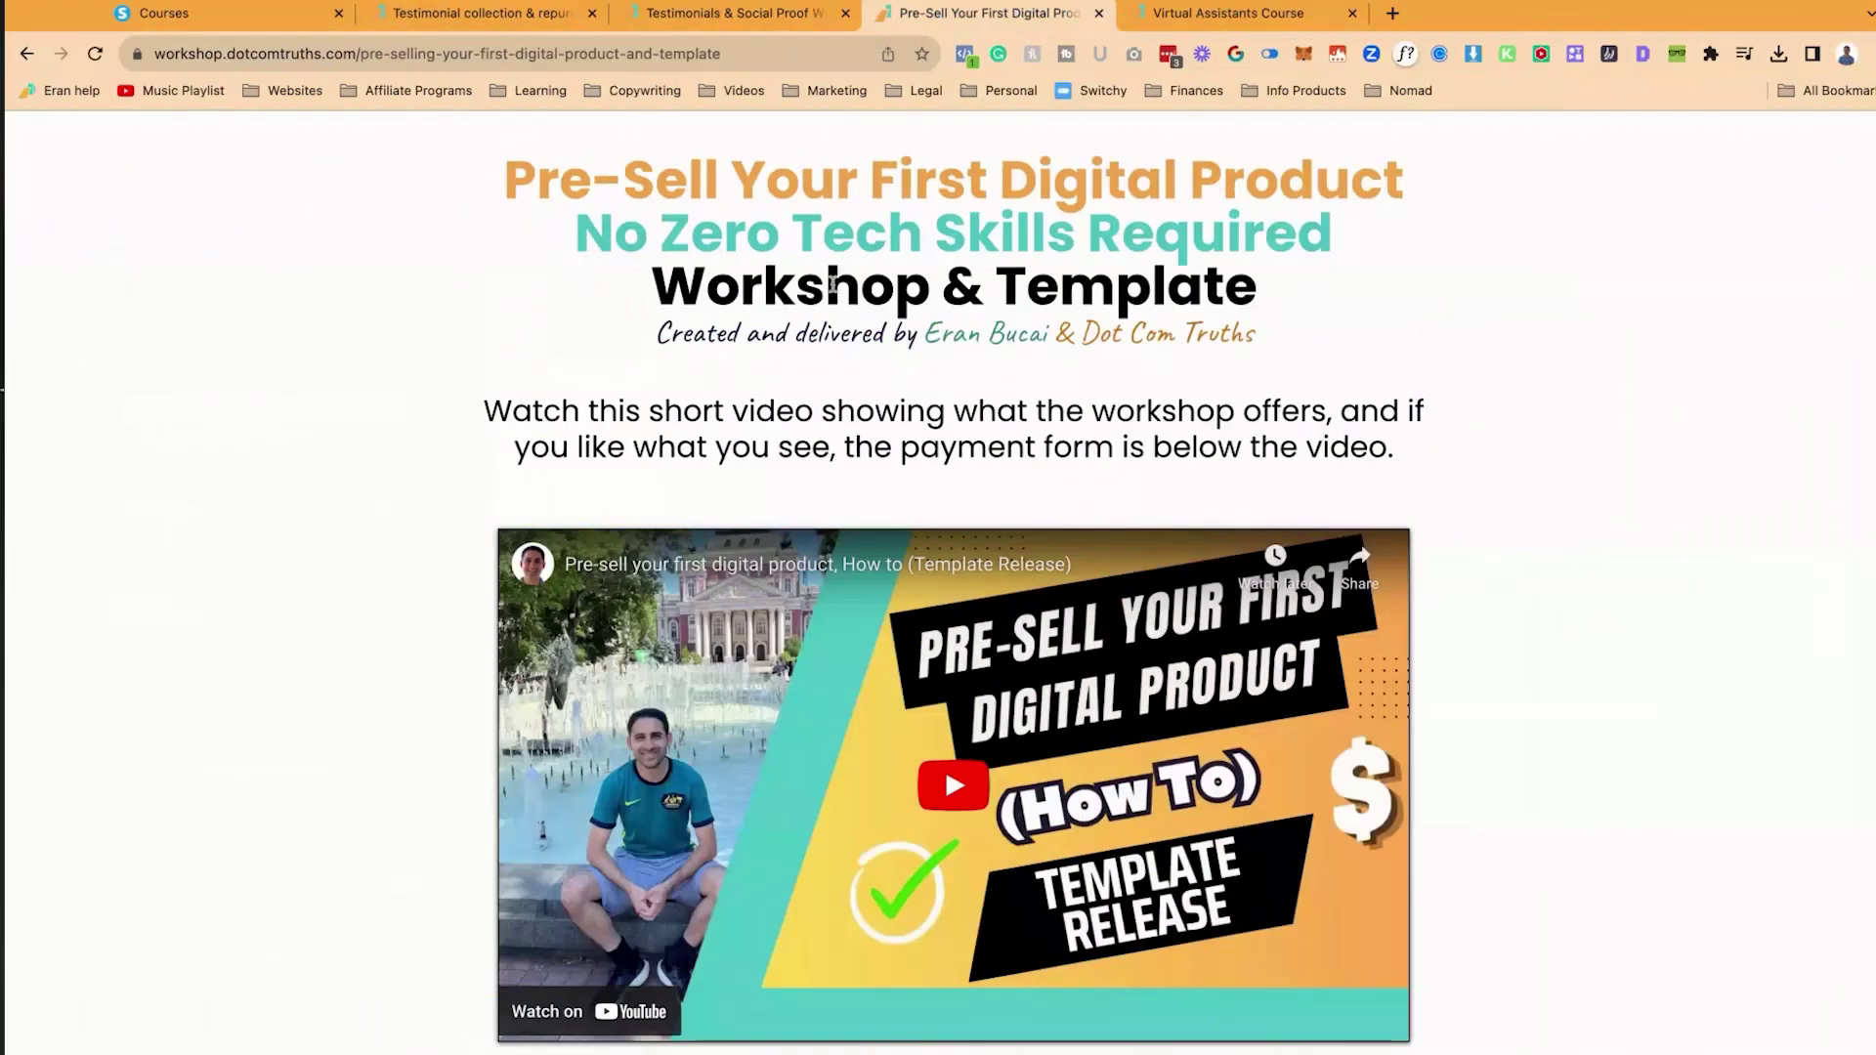
pyautogui.scroll(-8, 945, 578)
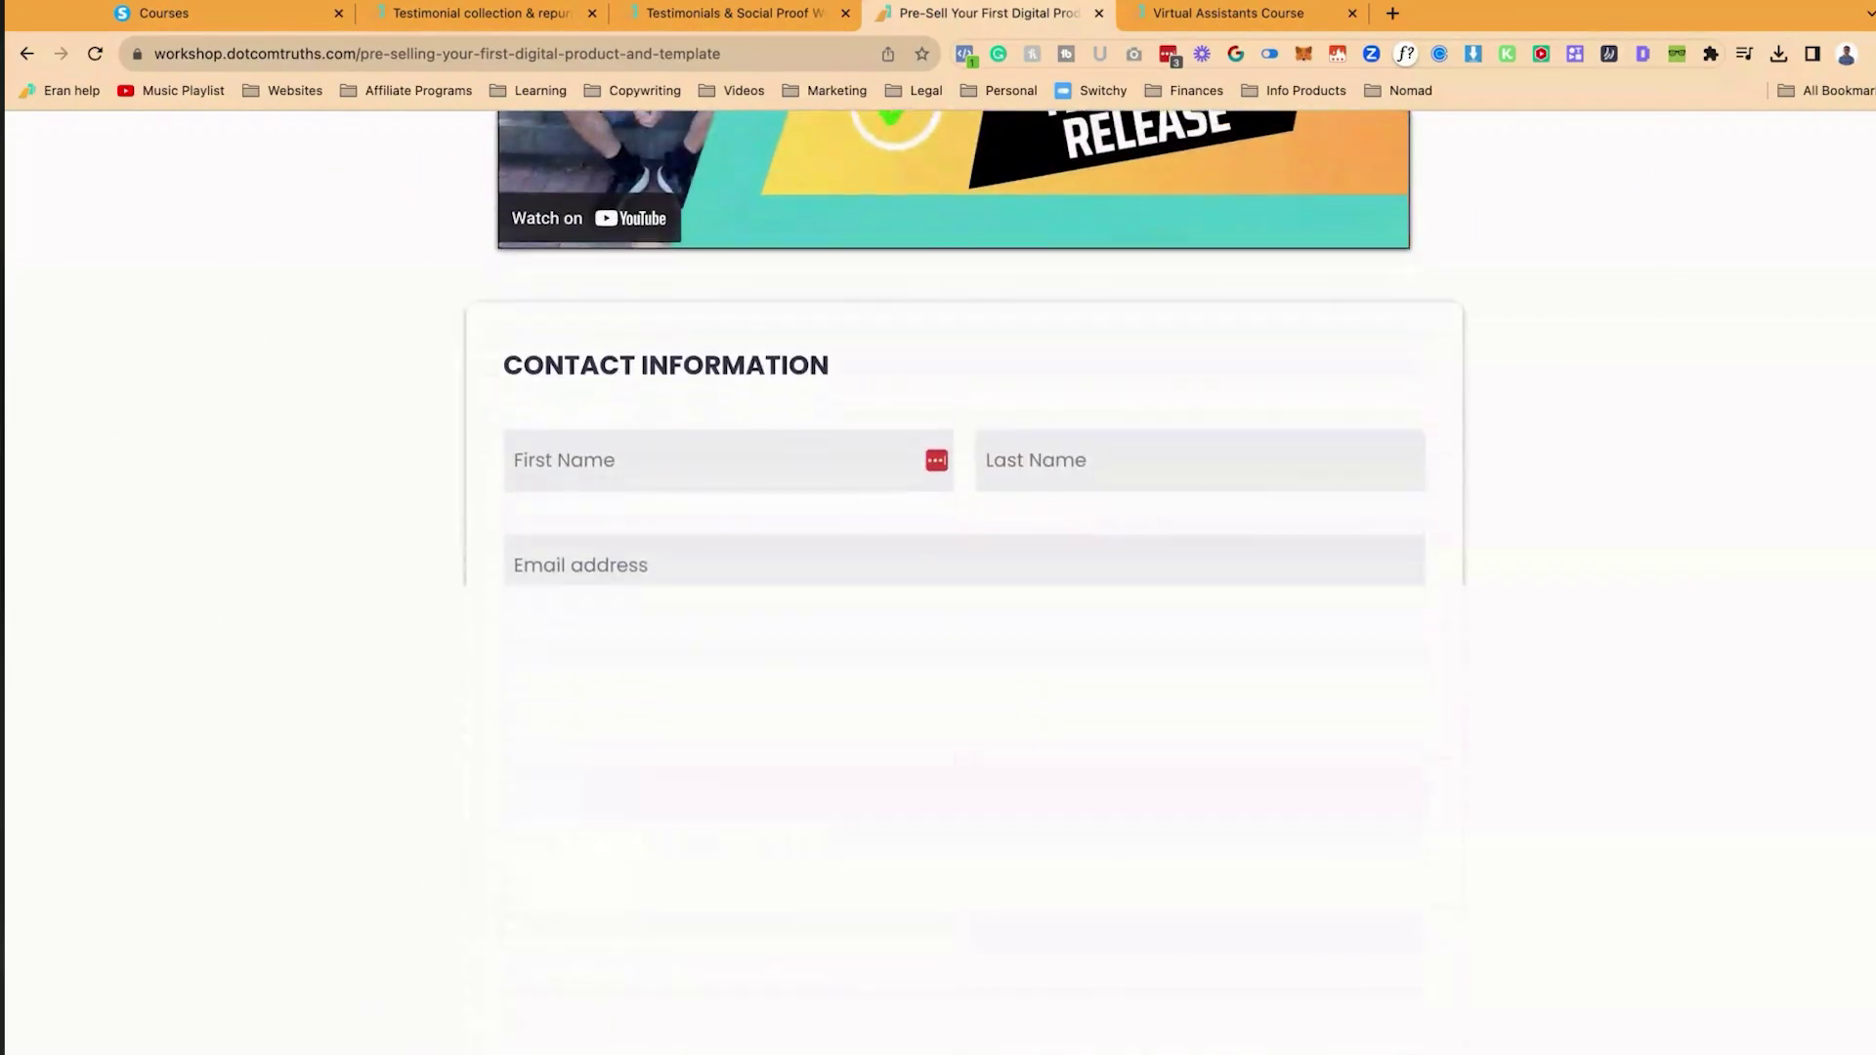
pyautogui.scroll(-10, 938, 576)
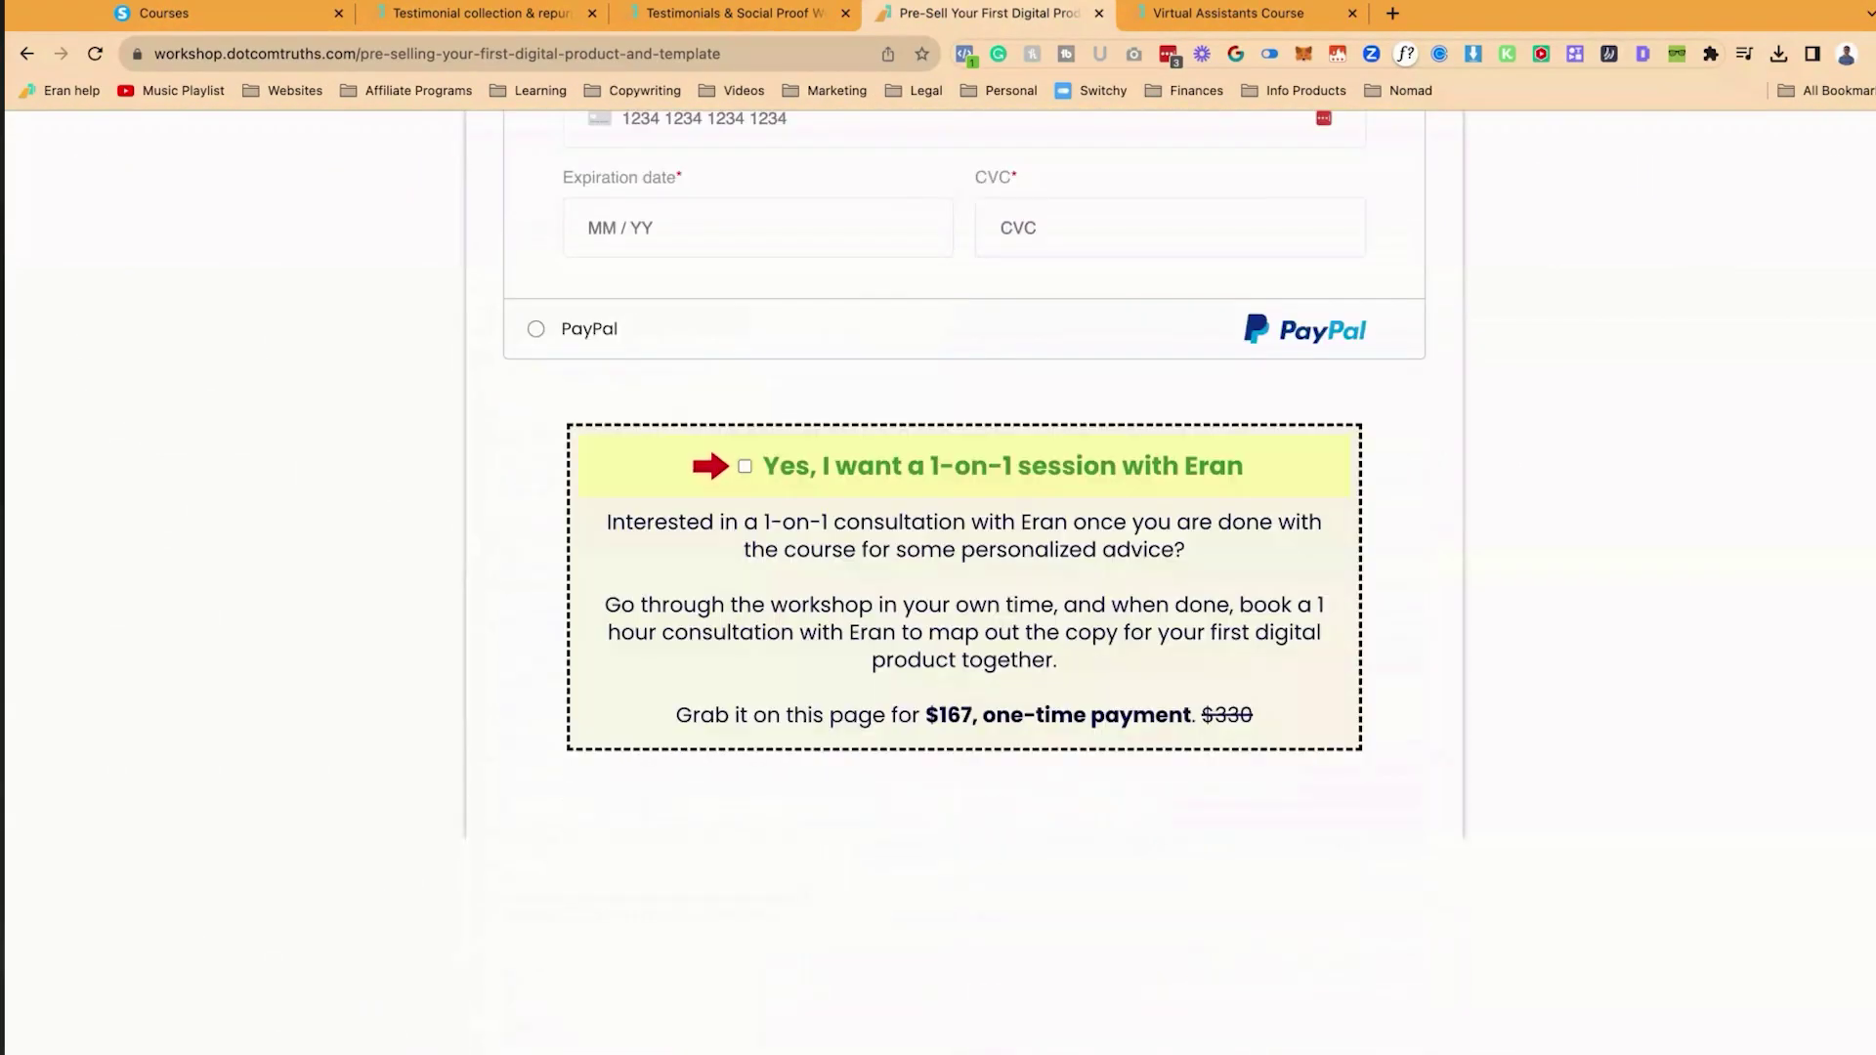
# Back in the workshop lesson, expand the Pre-selling your Digital Product Workshop module
pyautogui.click(458, 15)
pyautogui.click(241, 288)
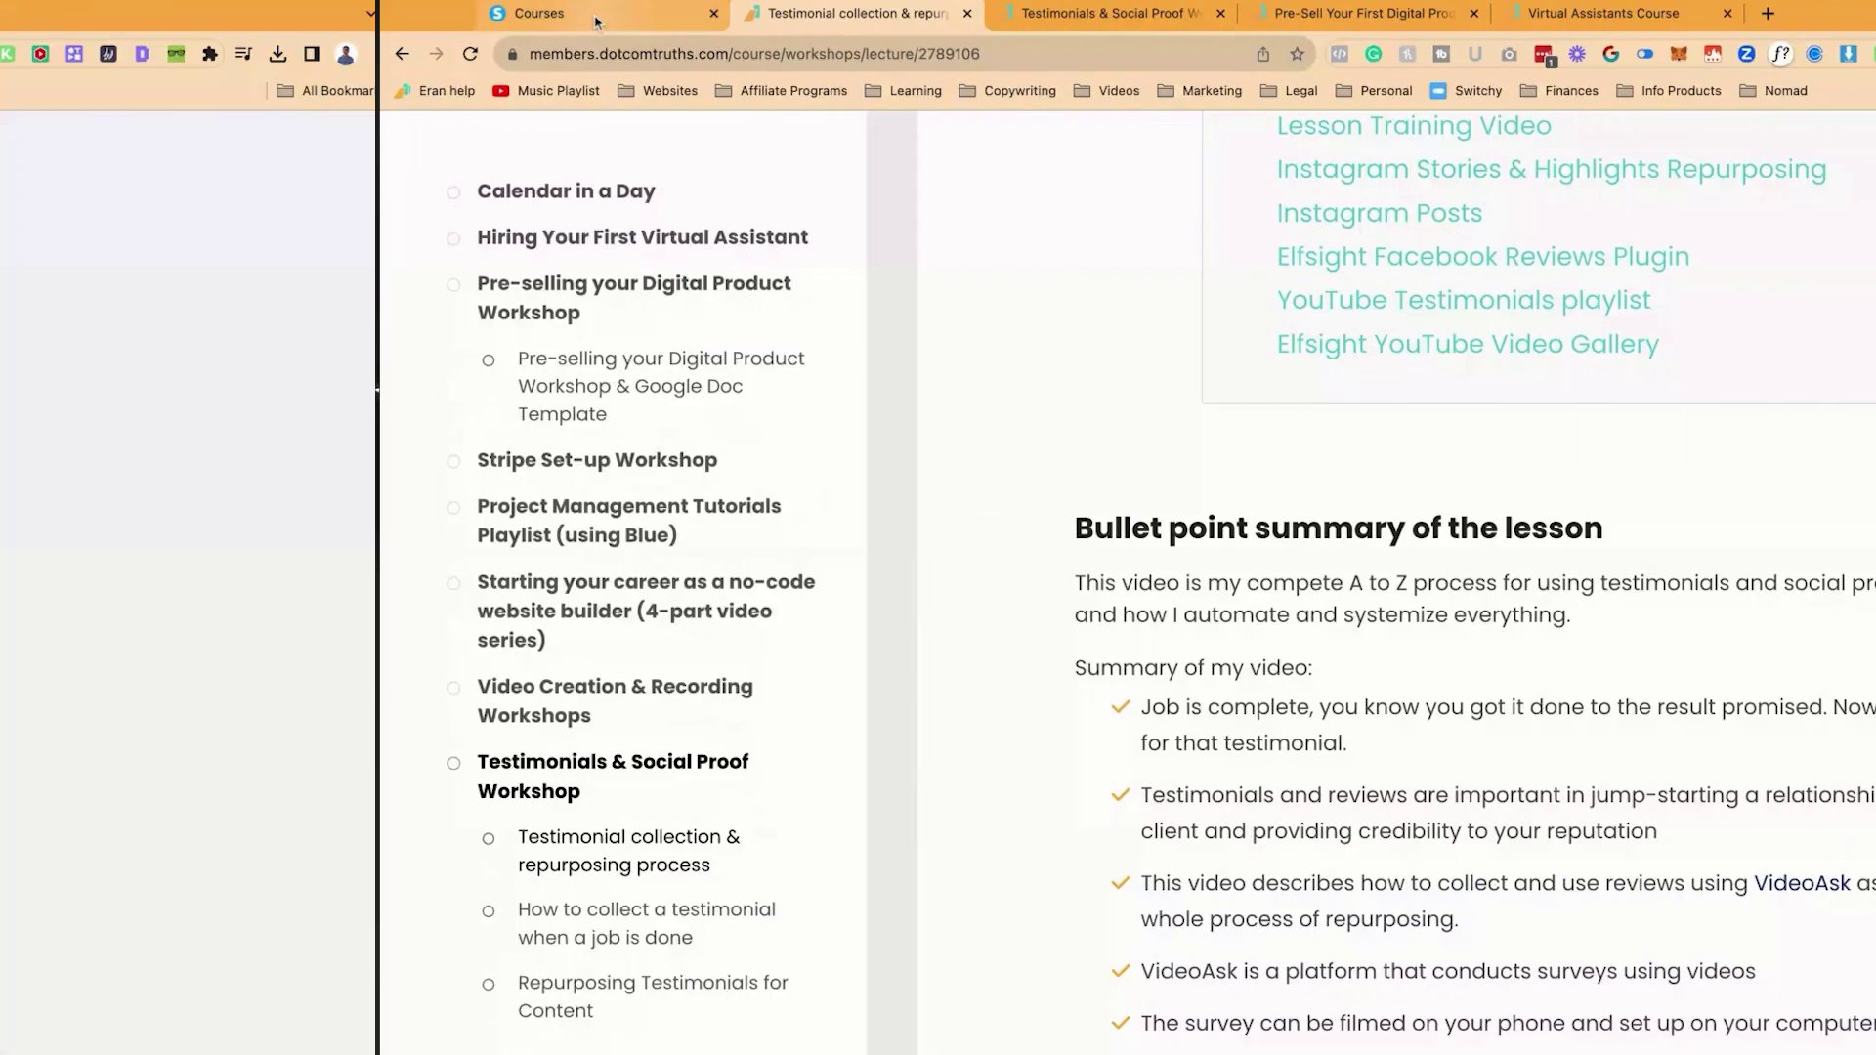
pyautogui.click(216, 15)
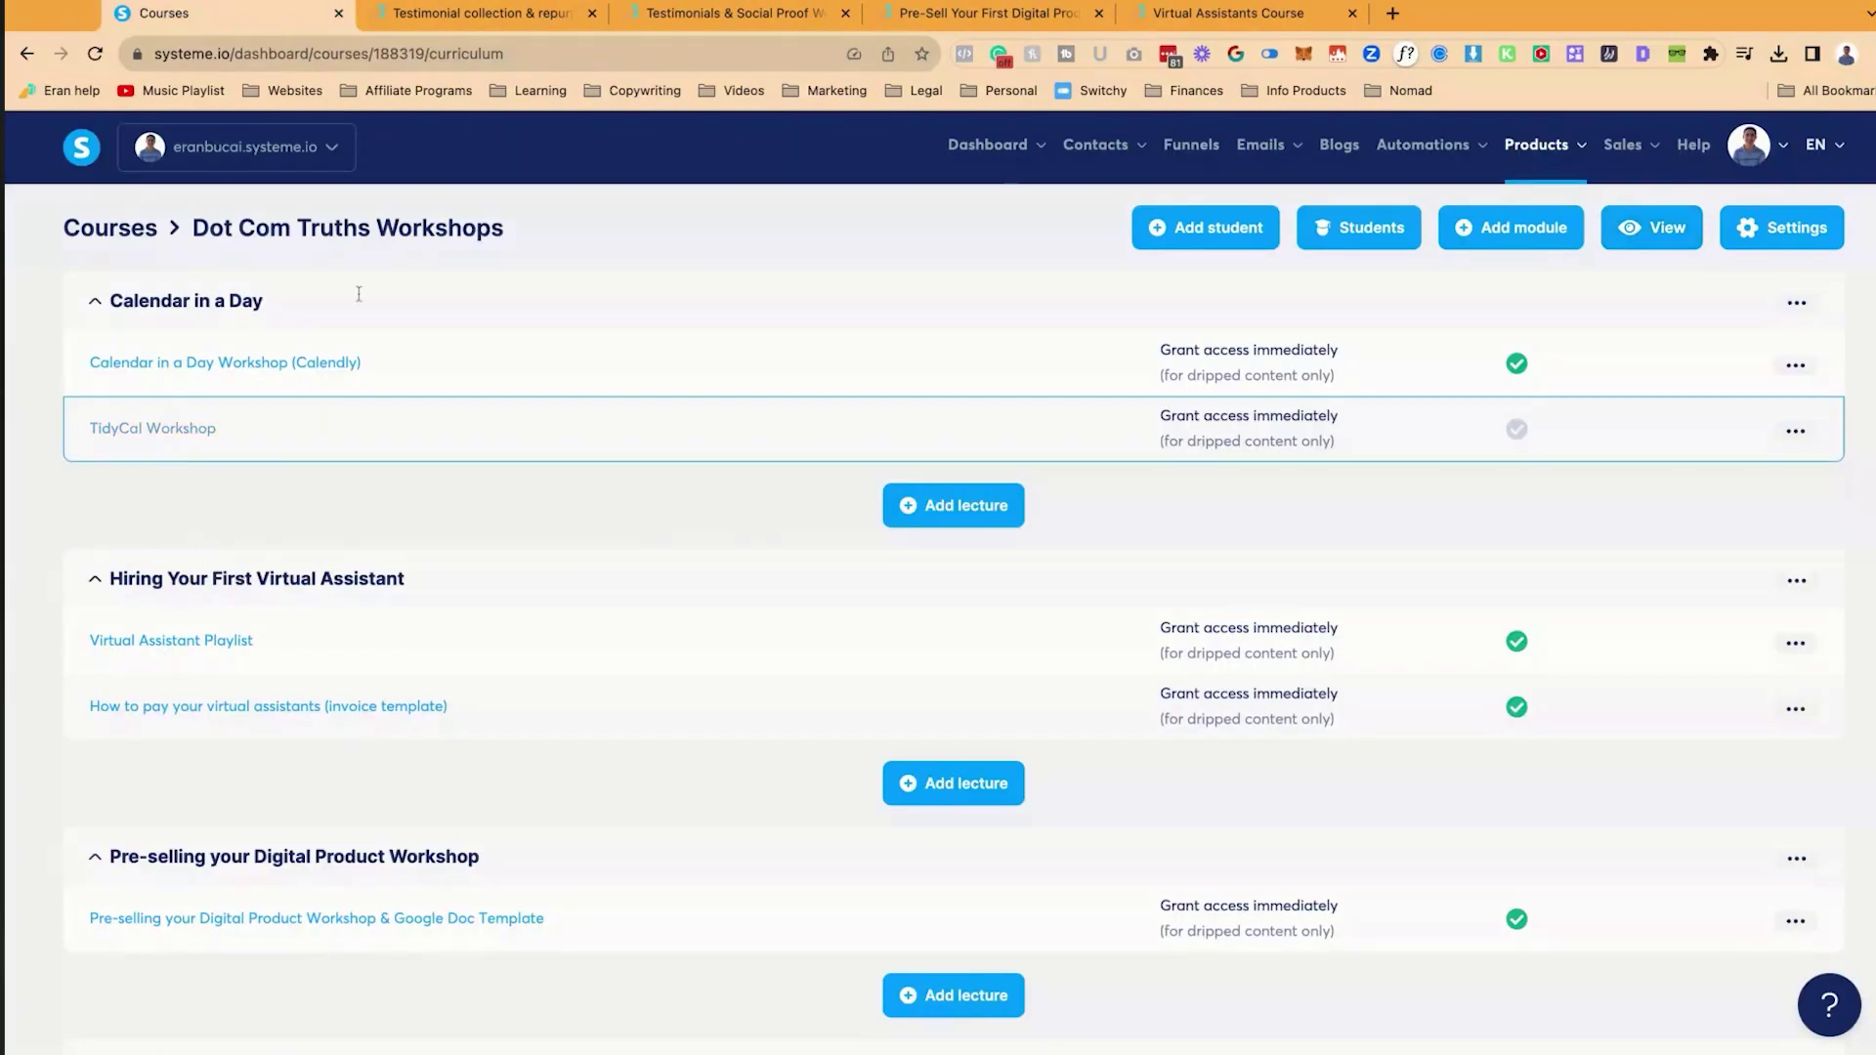
# Check which sales page the Hiring Your First Virtual Assistant module's settings use
pyautogui.moveTo(1546, 157)
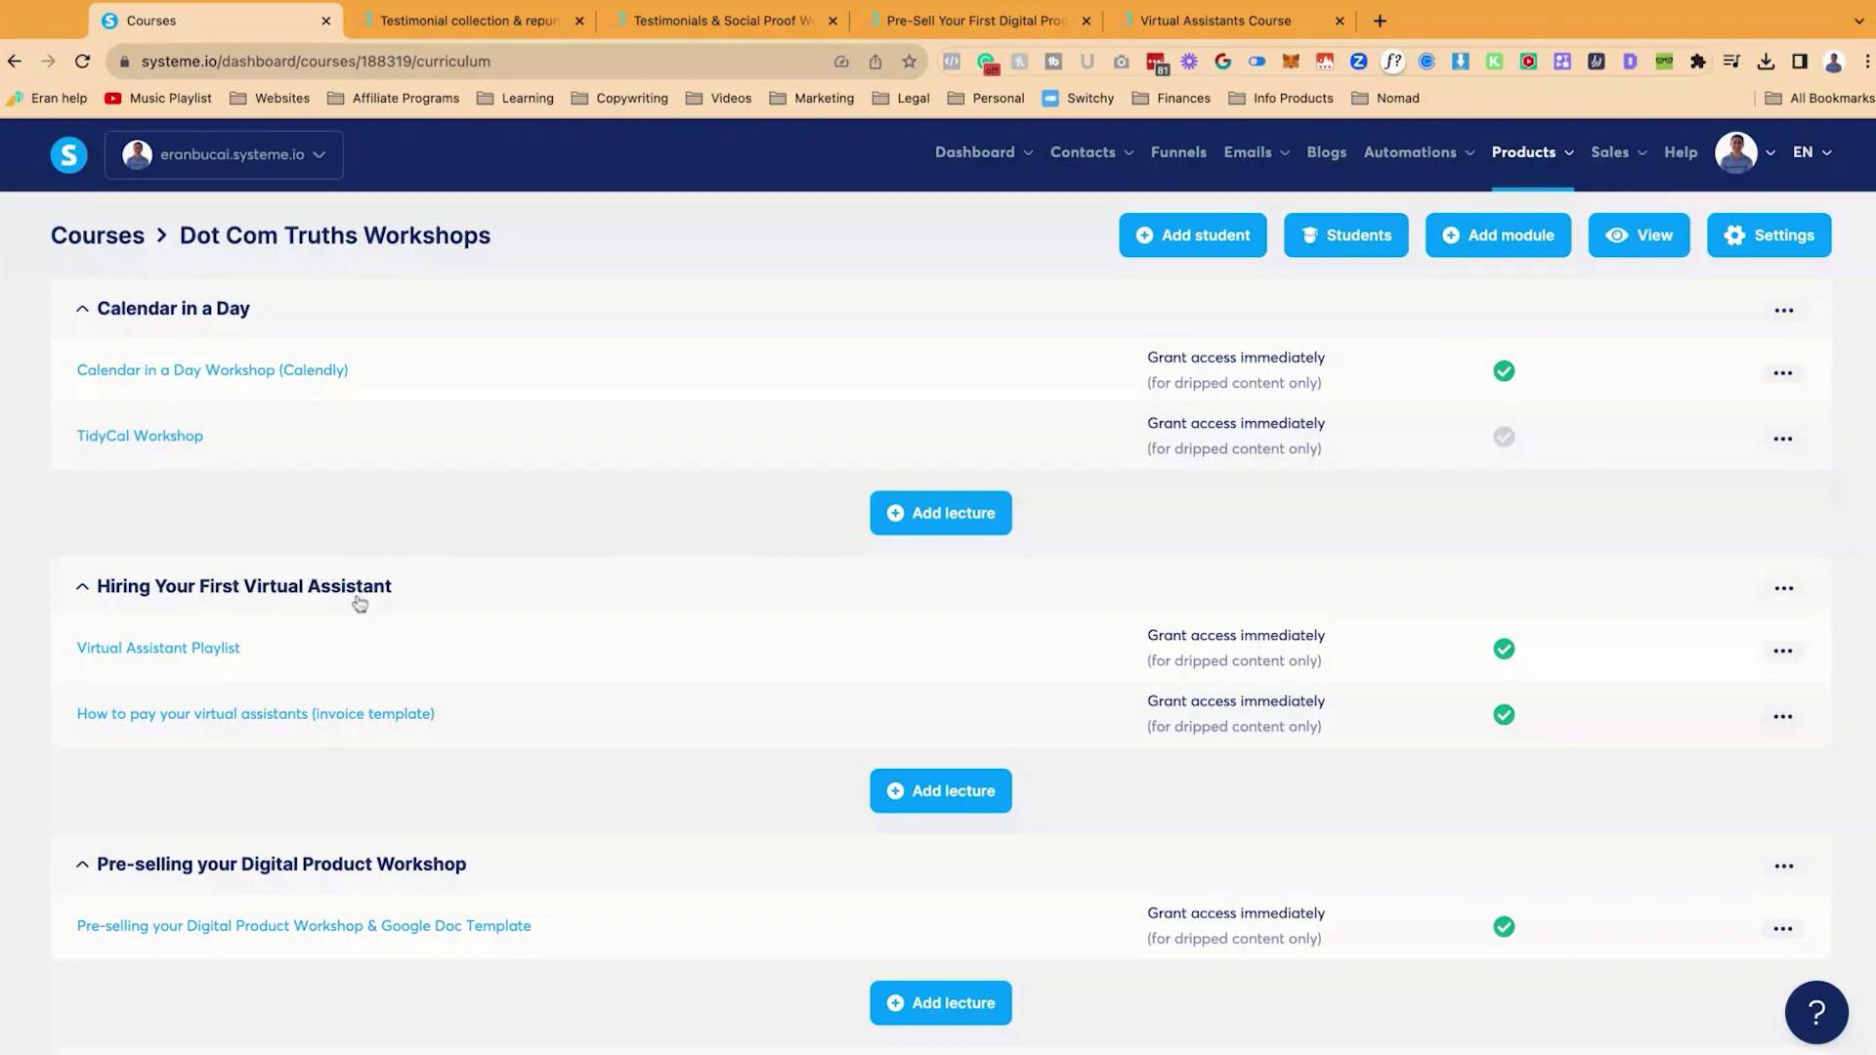
pyautogui.click(1784, 588)
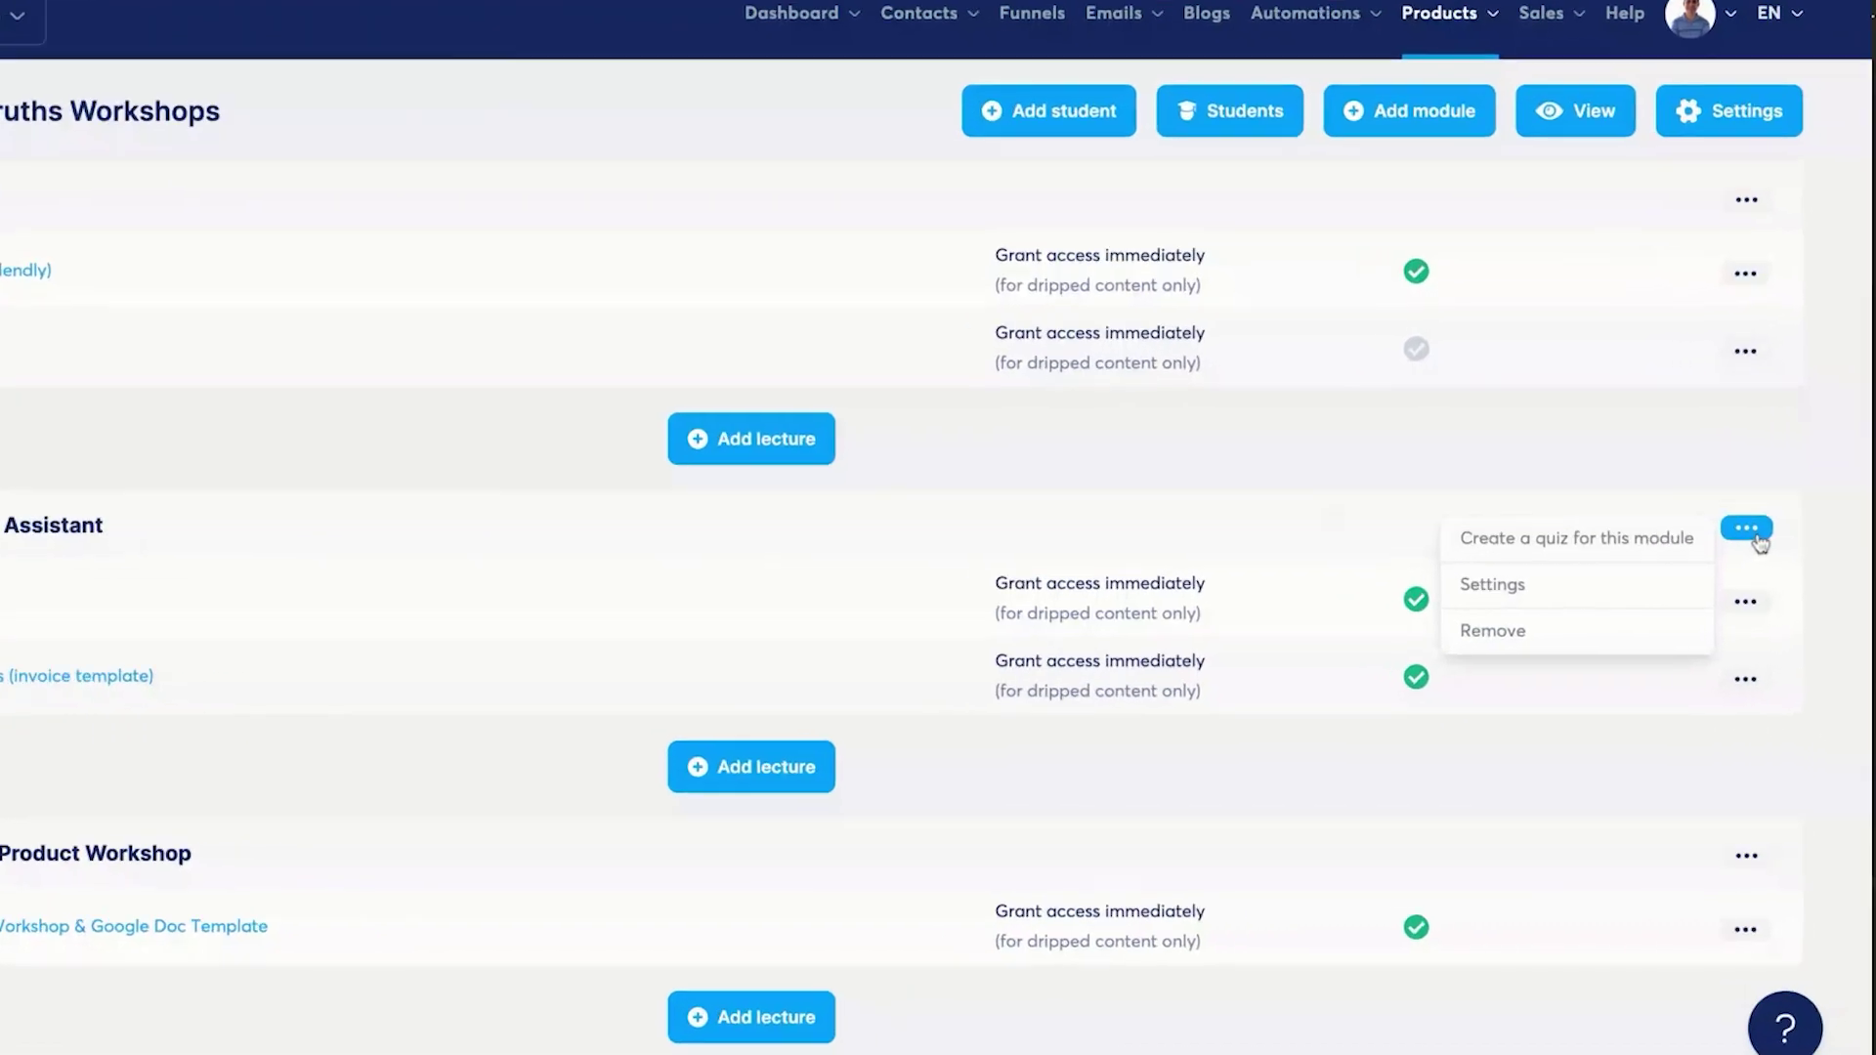
pyautogui.click(1583, 634)
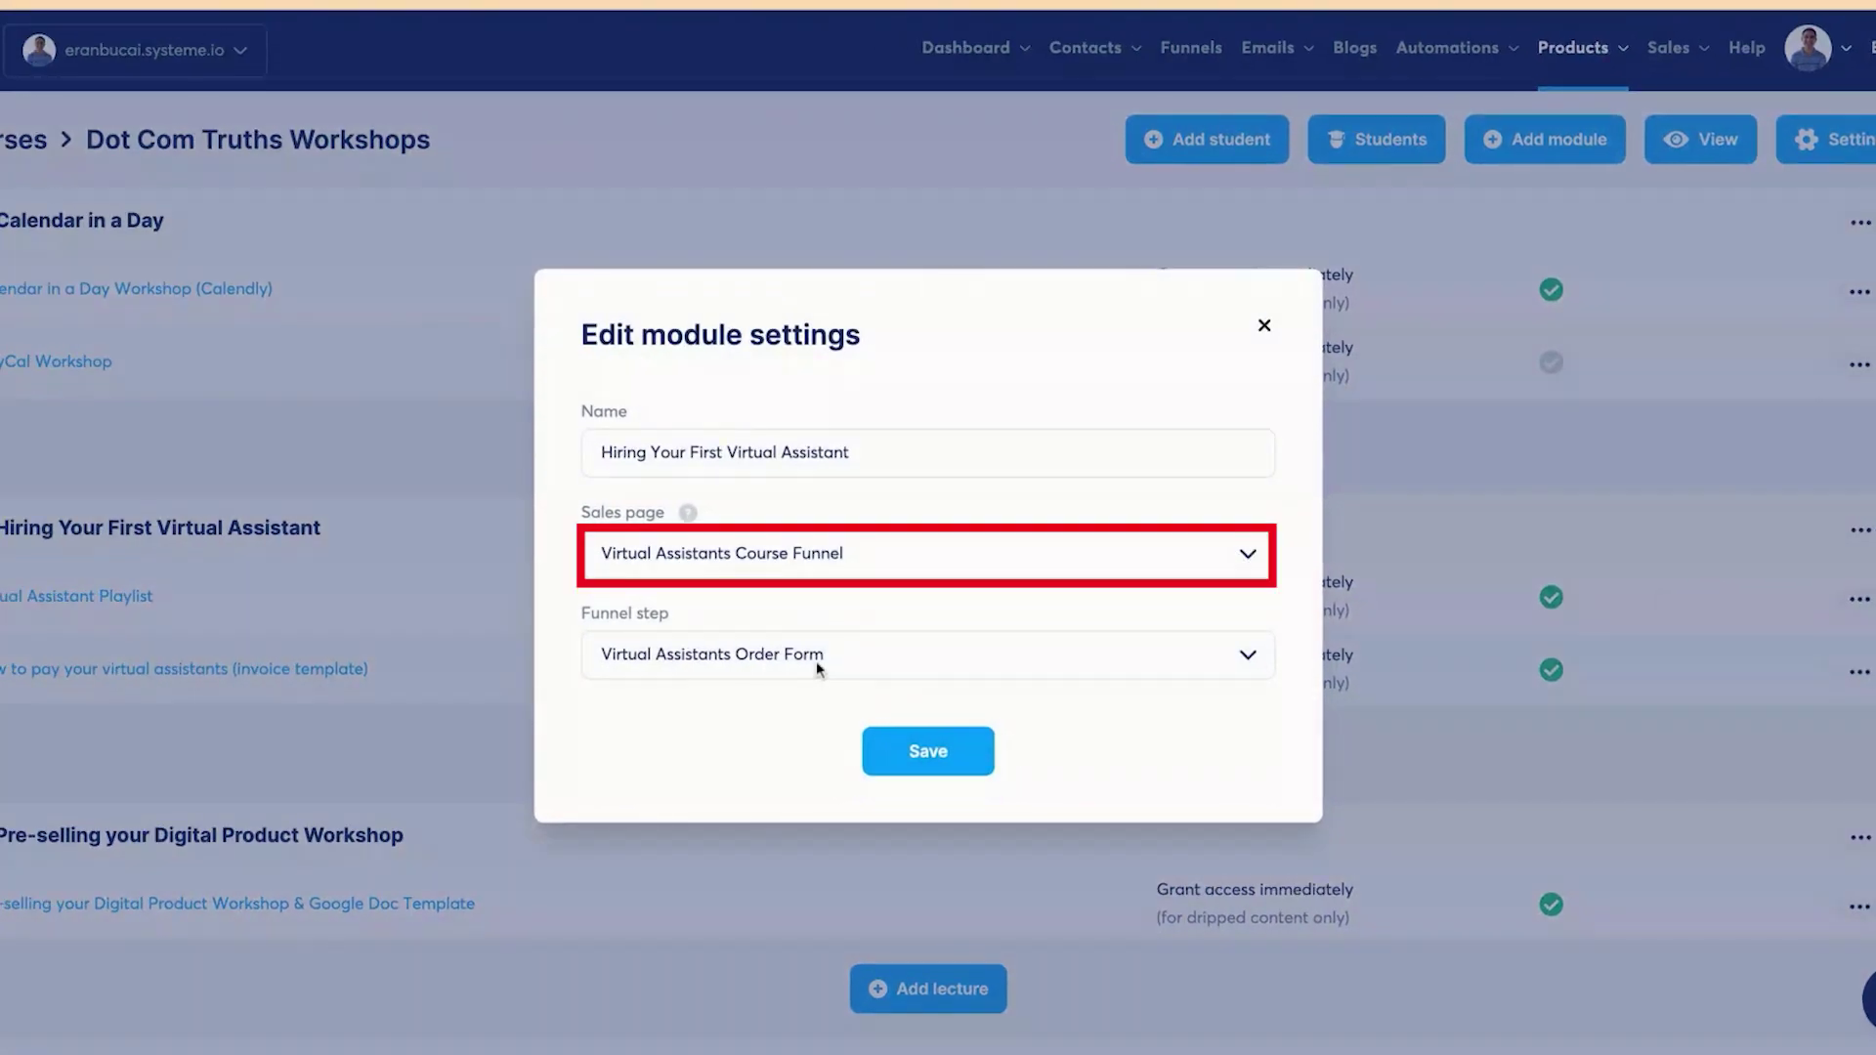
pyautogui.click(1264, 328)
# Set the Pre-selling module's sales page to the Pre-Selling funnel and save
pyautogui.click(1853, 842)
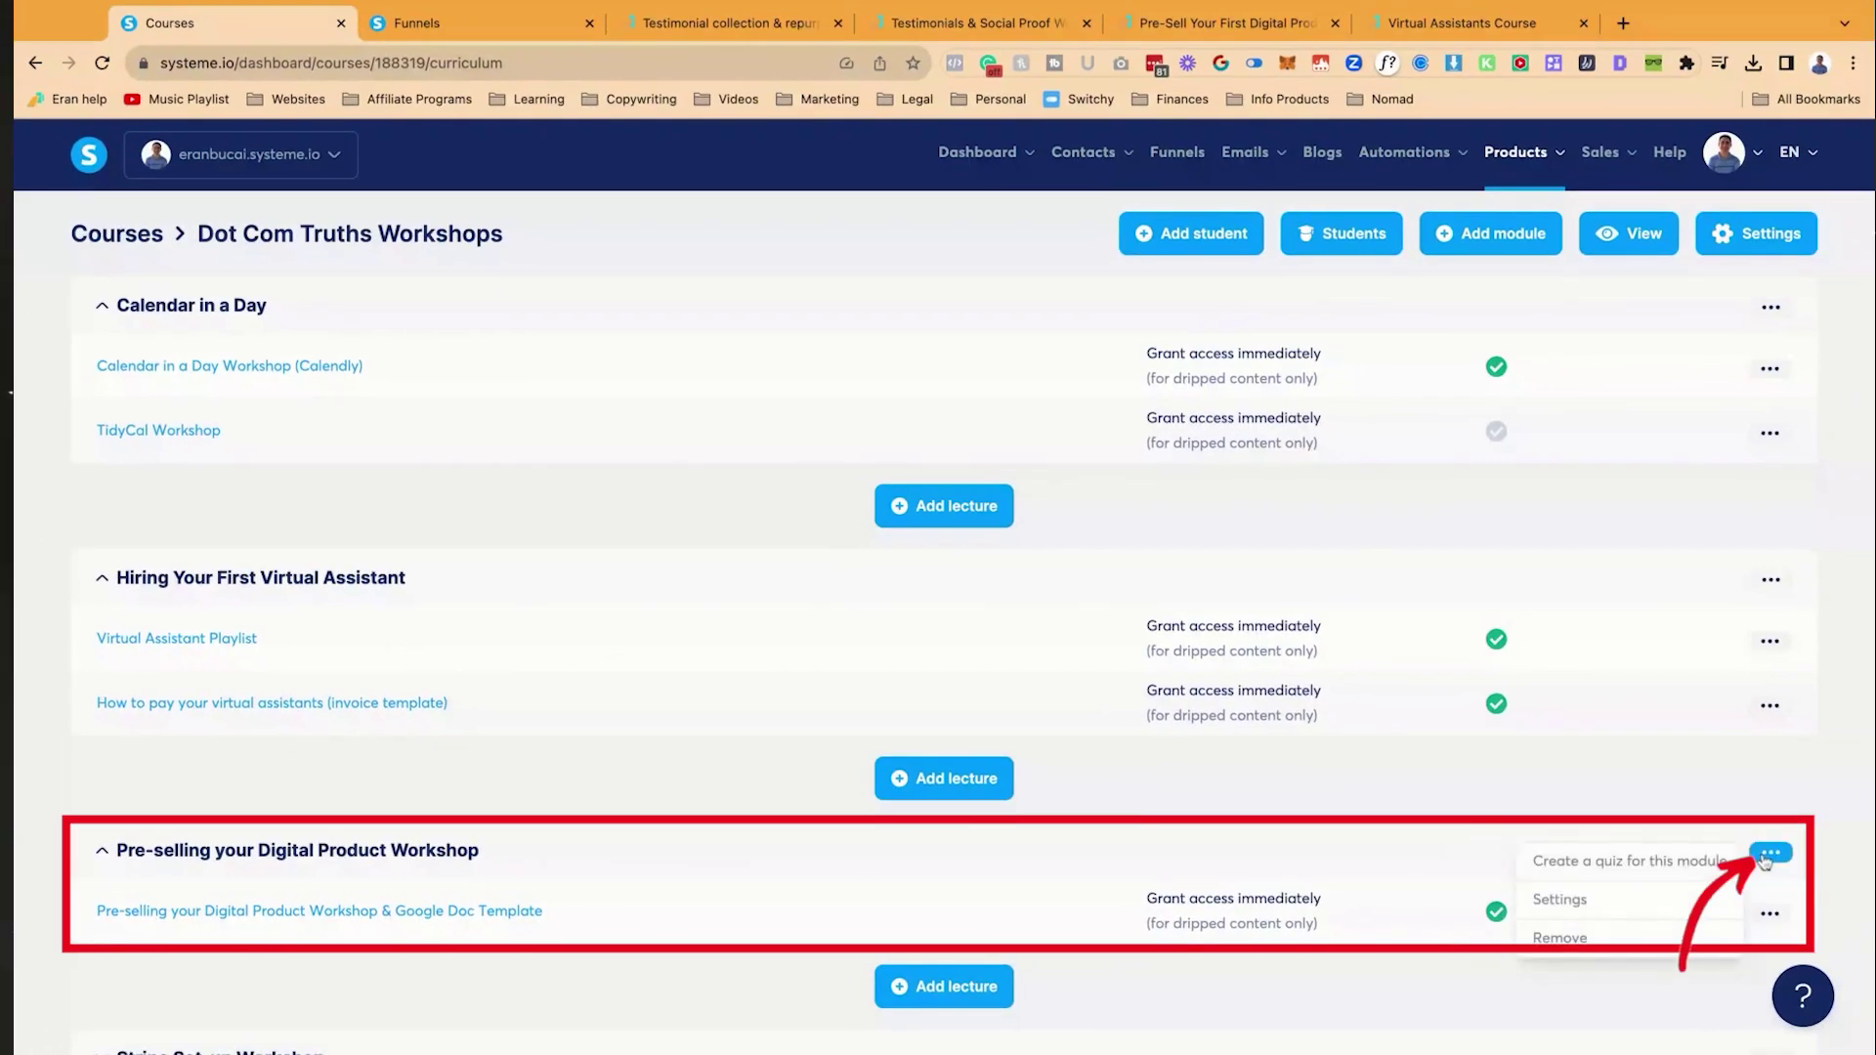
pyautogui.click(1560, 899)
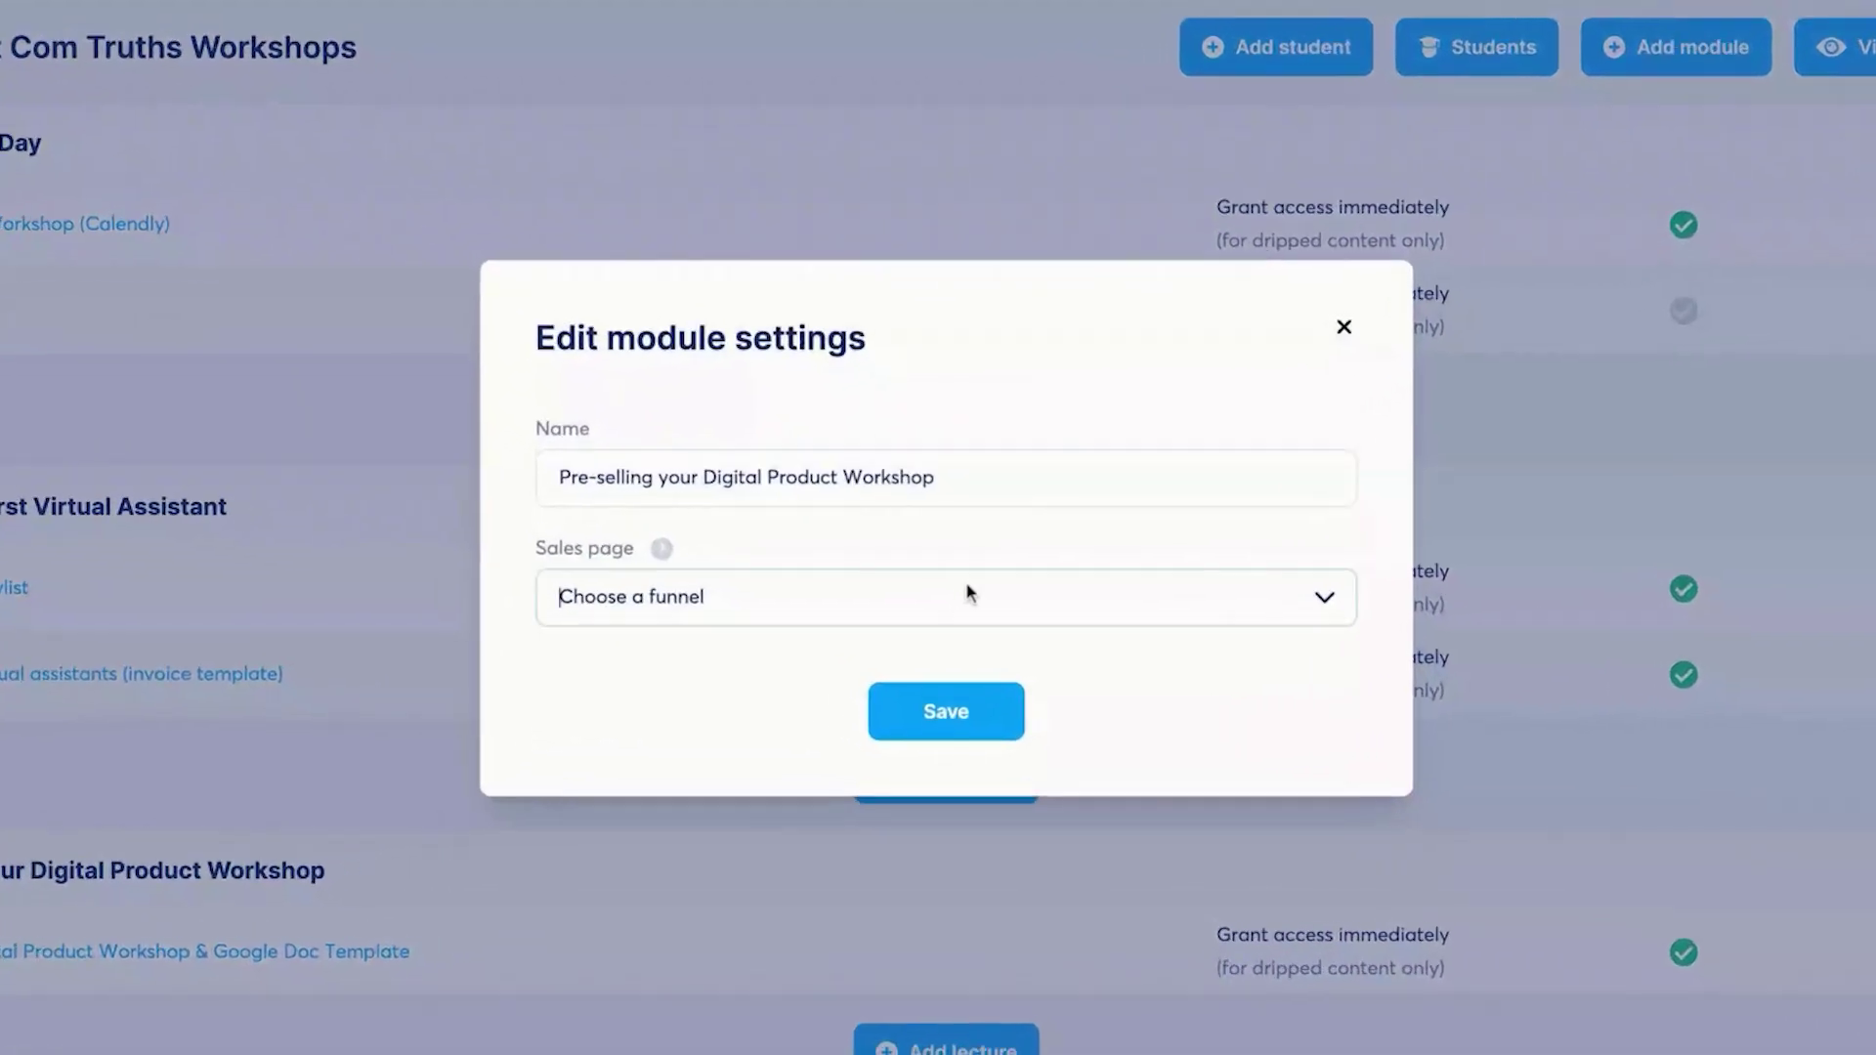
pyautogui.click(965, 592)
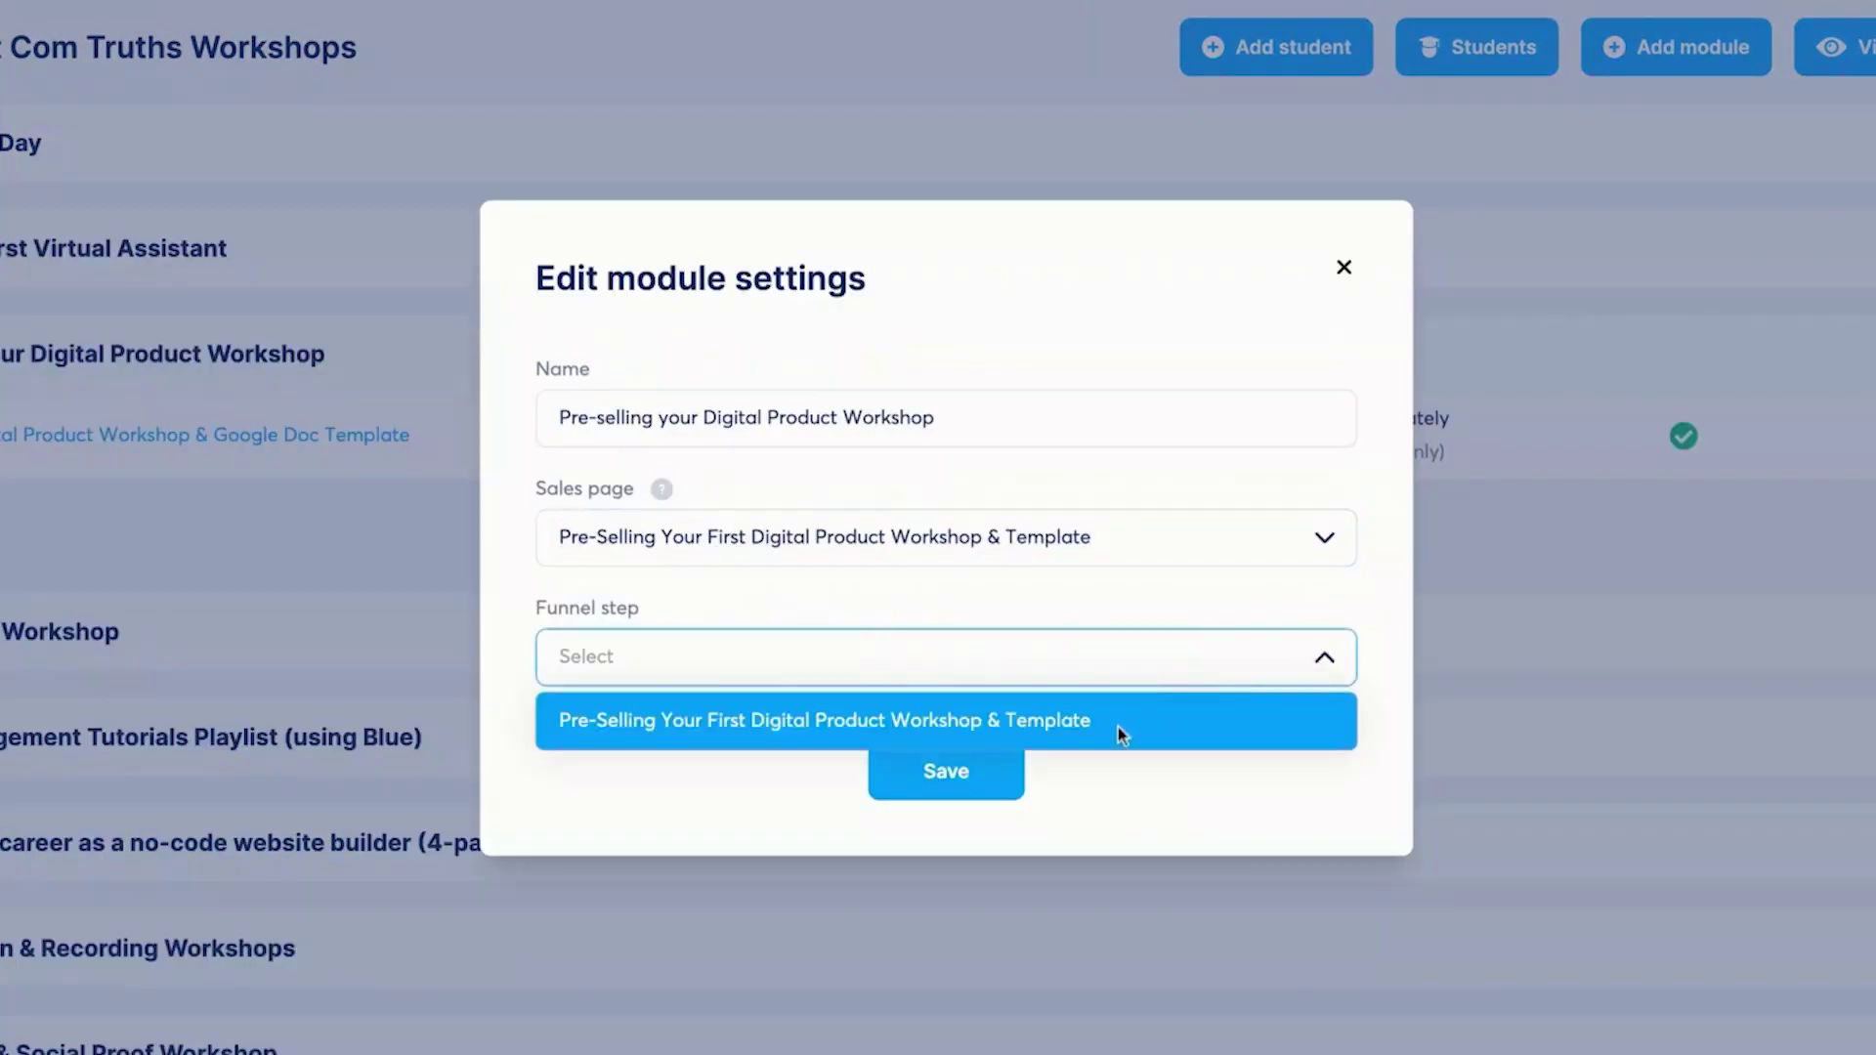
pyautogui.click(1087, 733)
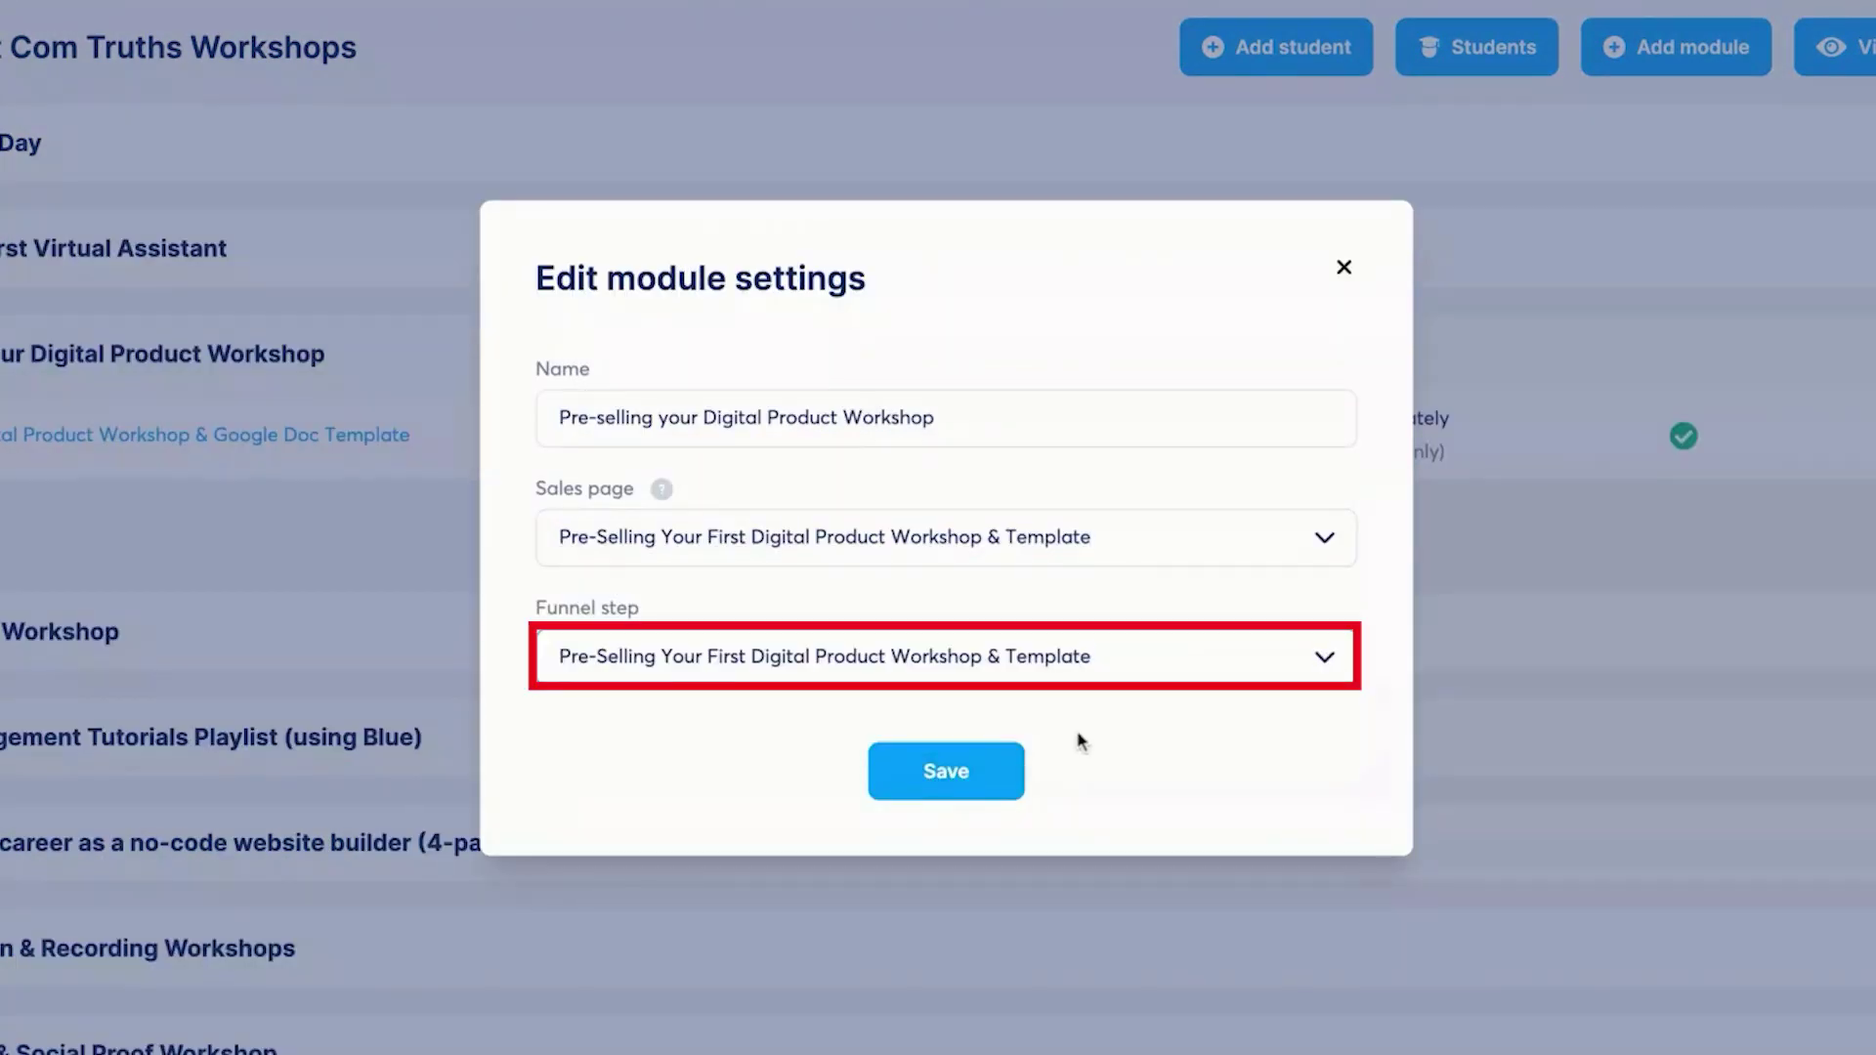
pyautogui.click(960, 776)
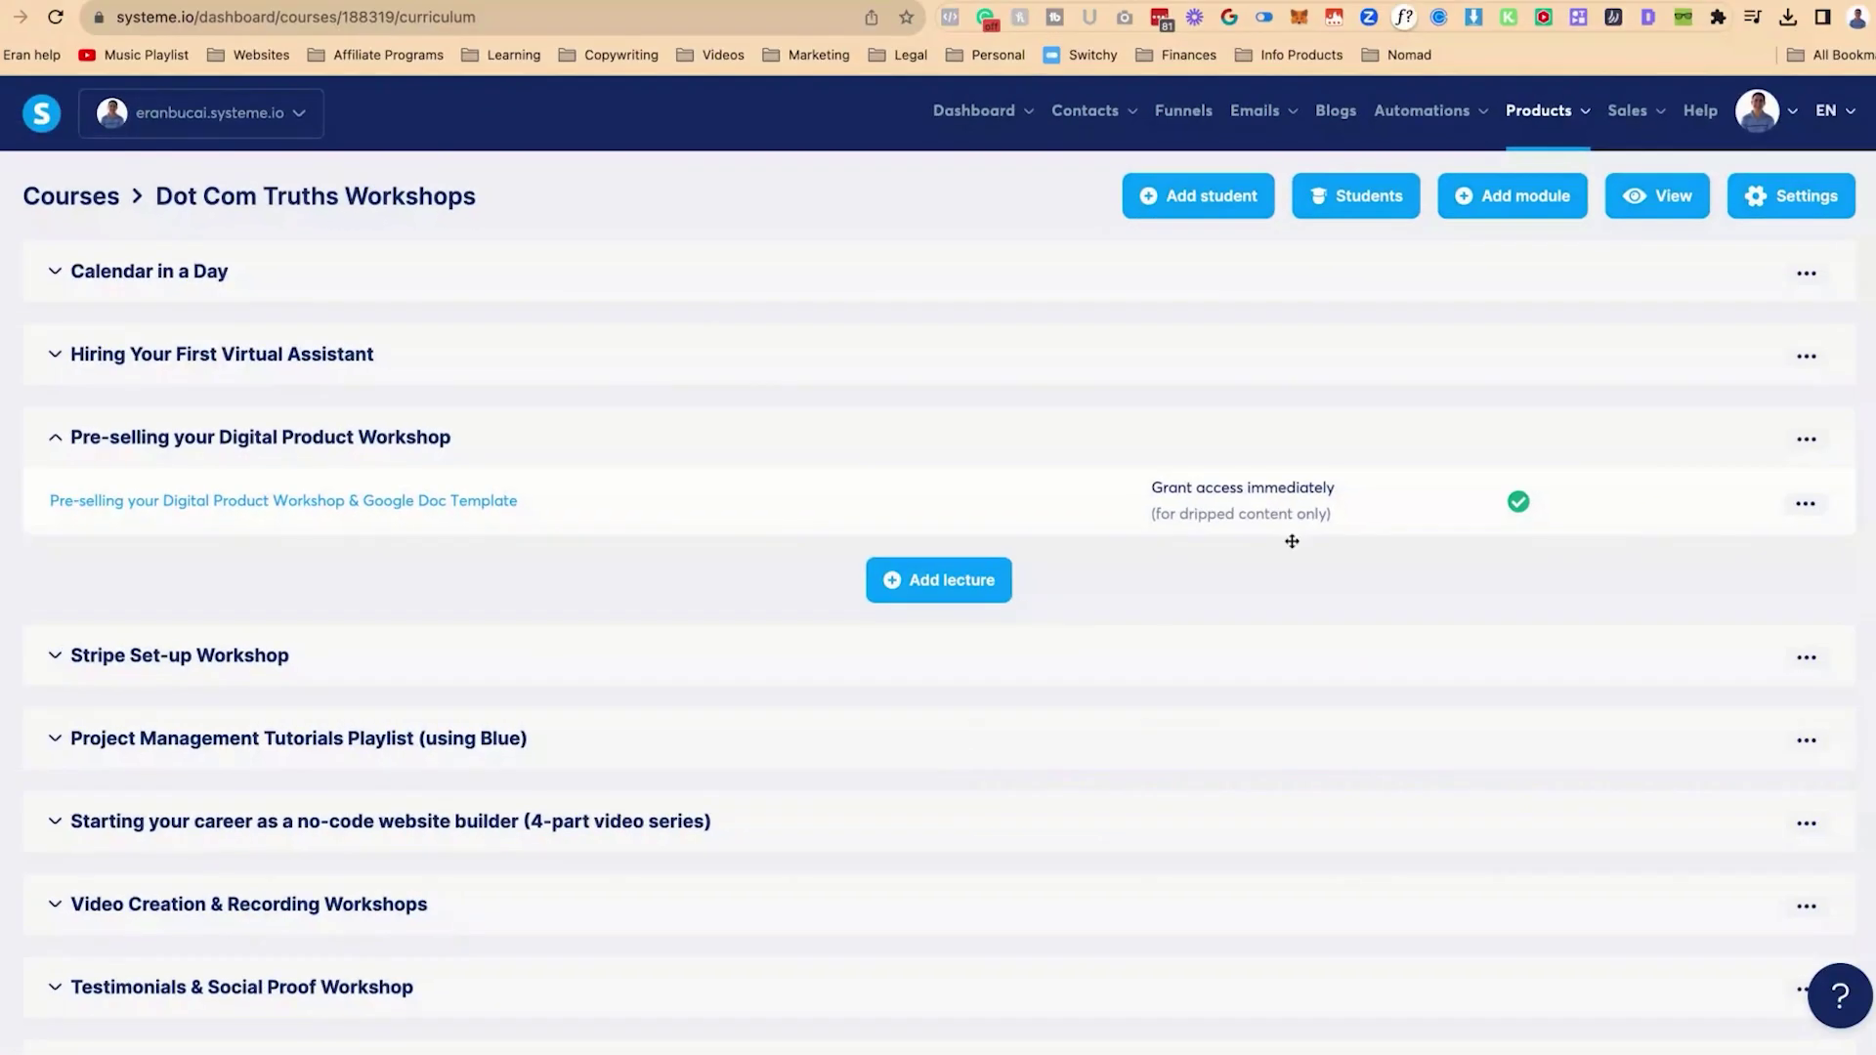
# Review the Pre-Selling funnel's thank-you step, then select the members-area page address
pyautogui.click(1806, 504)
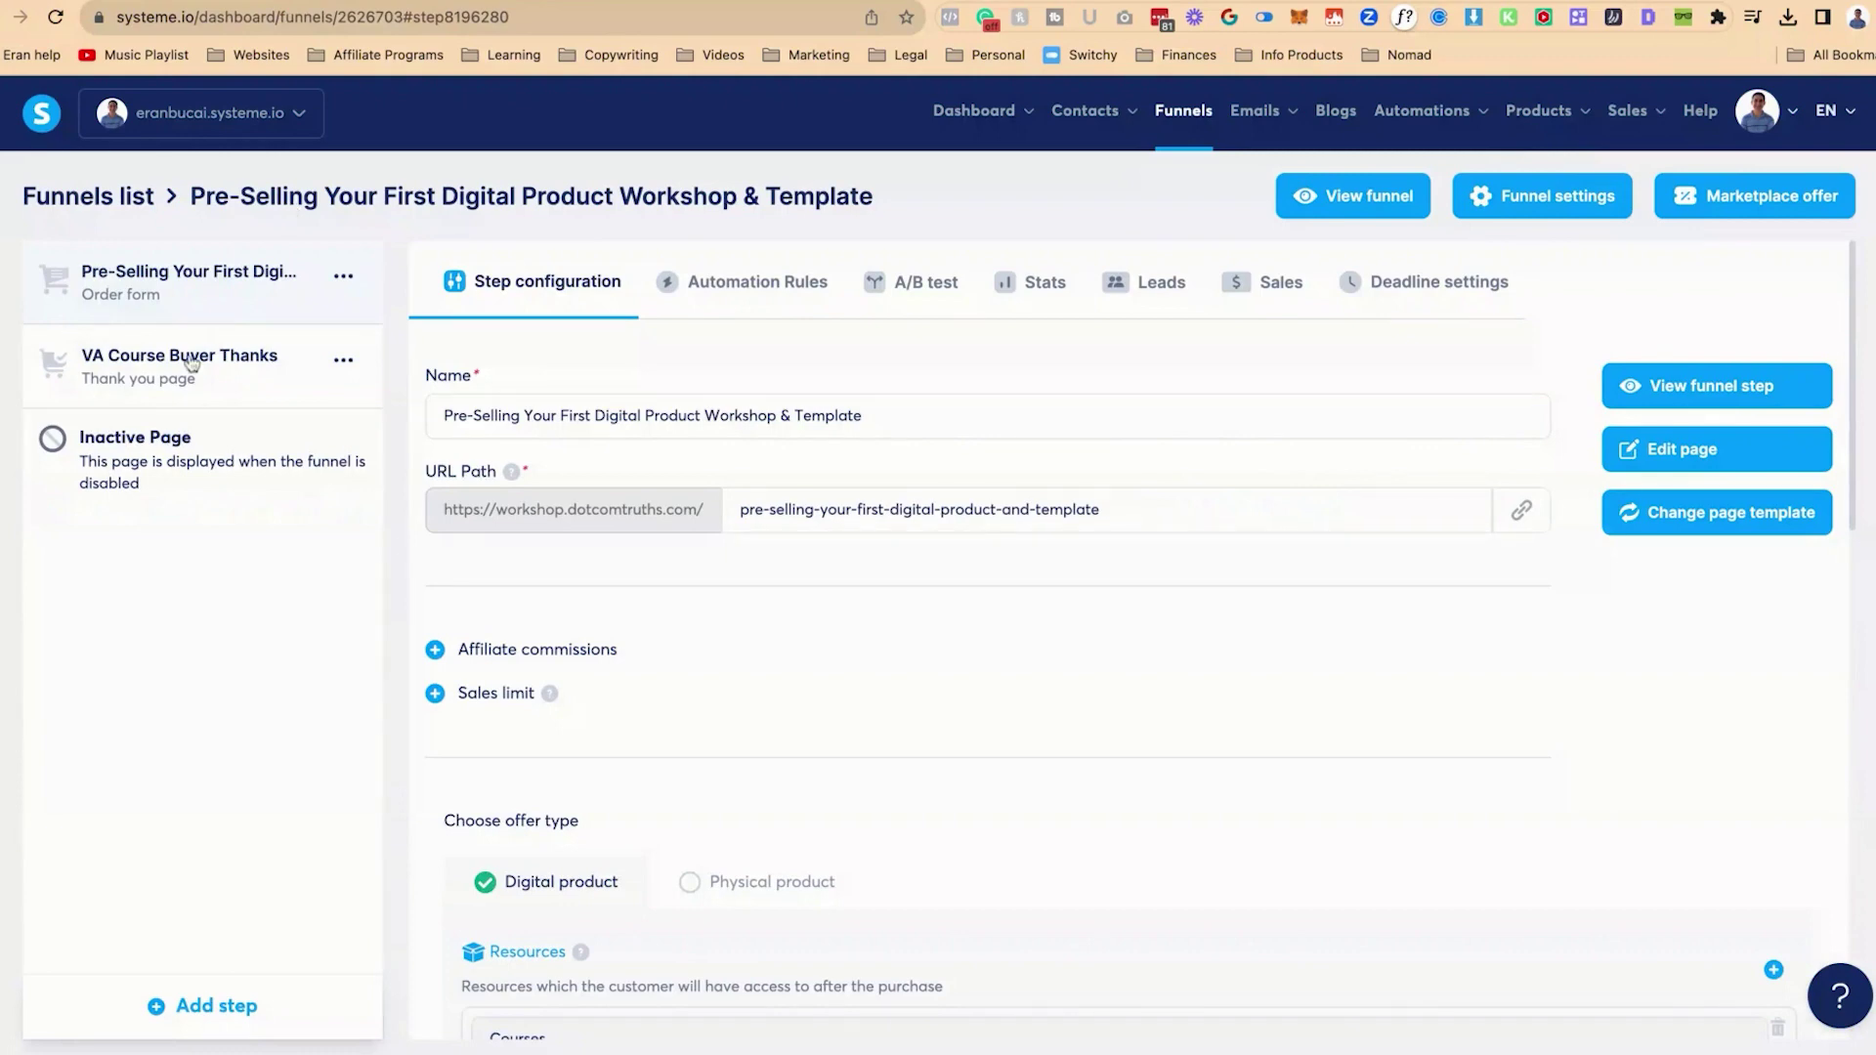
pyautogui.click(192, 363)
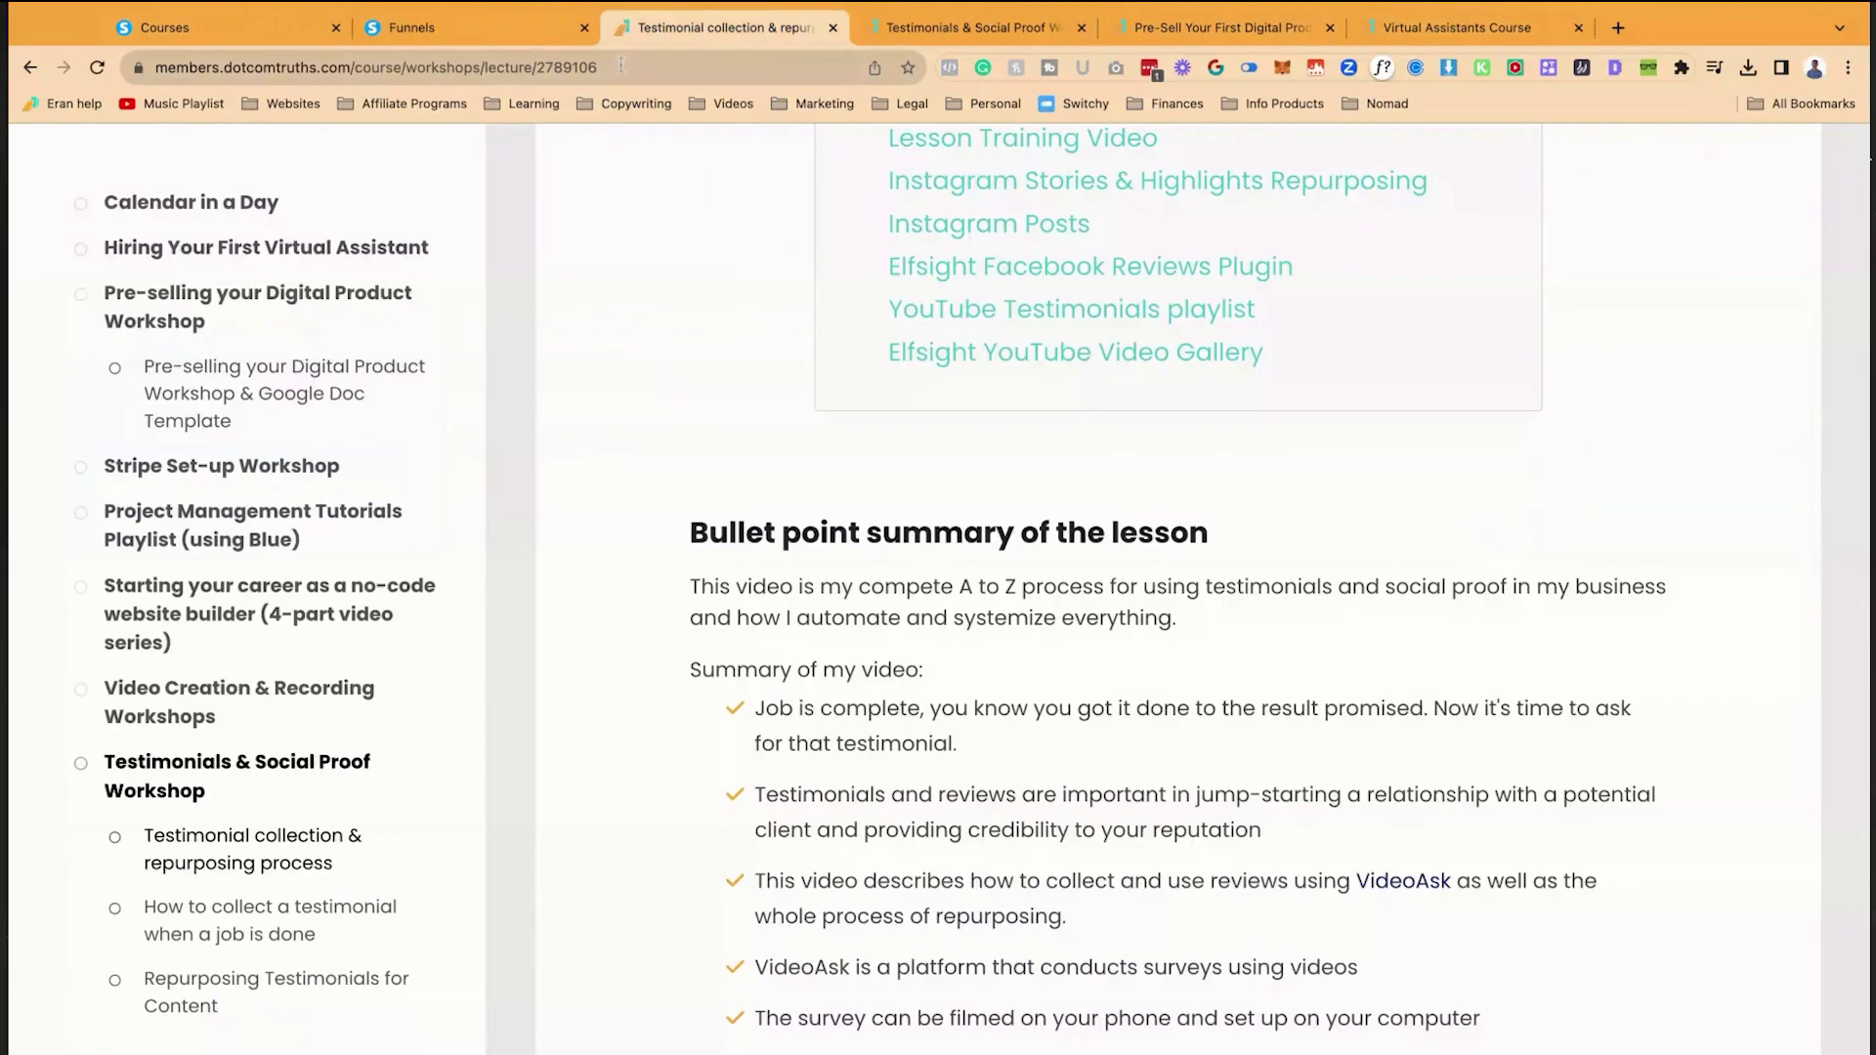
pyautogui.click(621, 66)
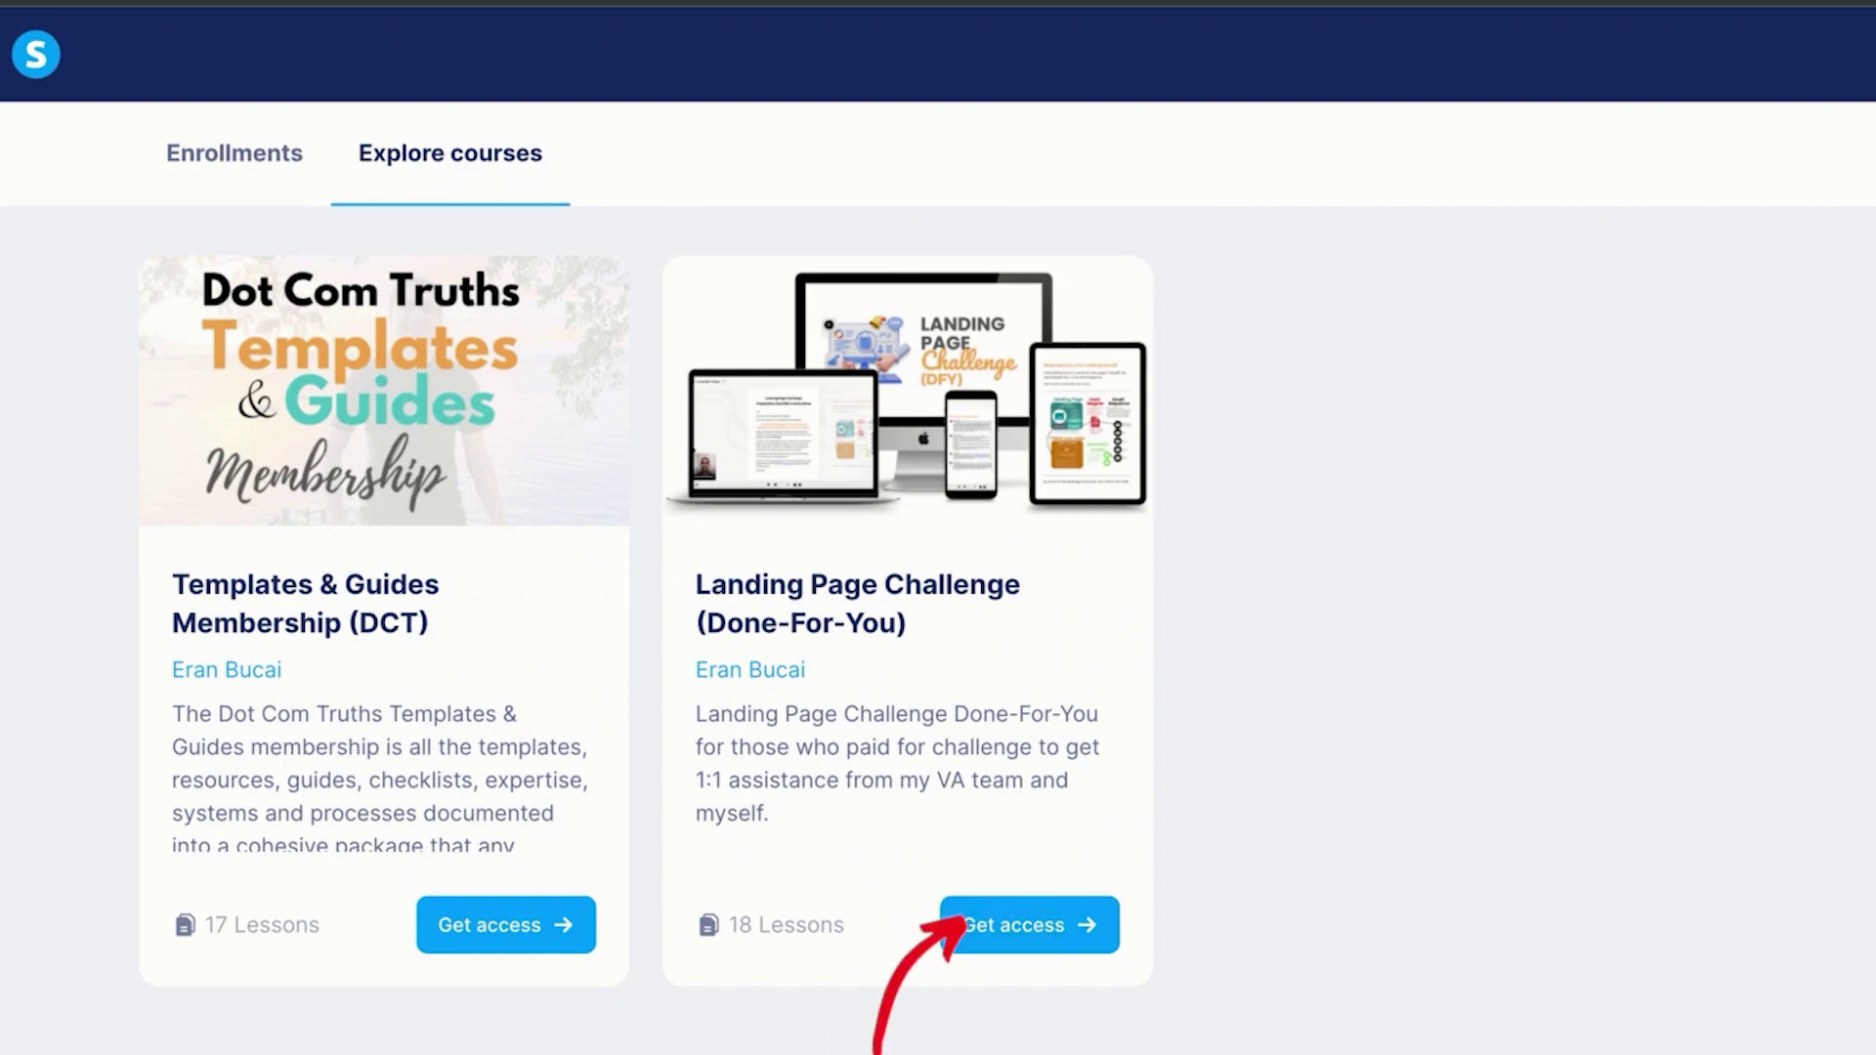
# Open the Landing Page Challenge course's sales page from its catalogue card
pyautogui.click(977, 924)
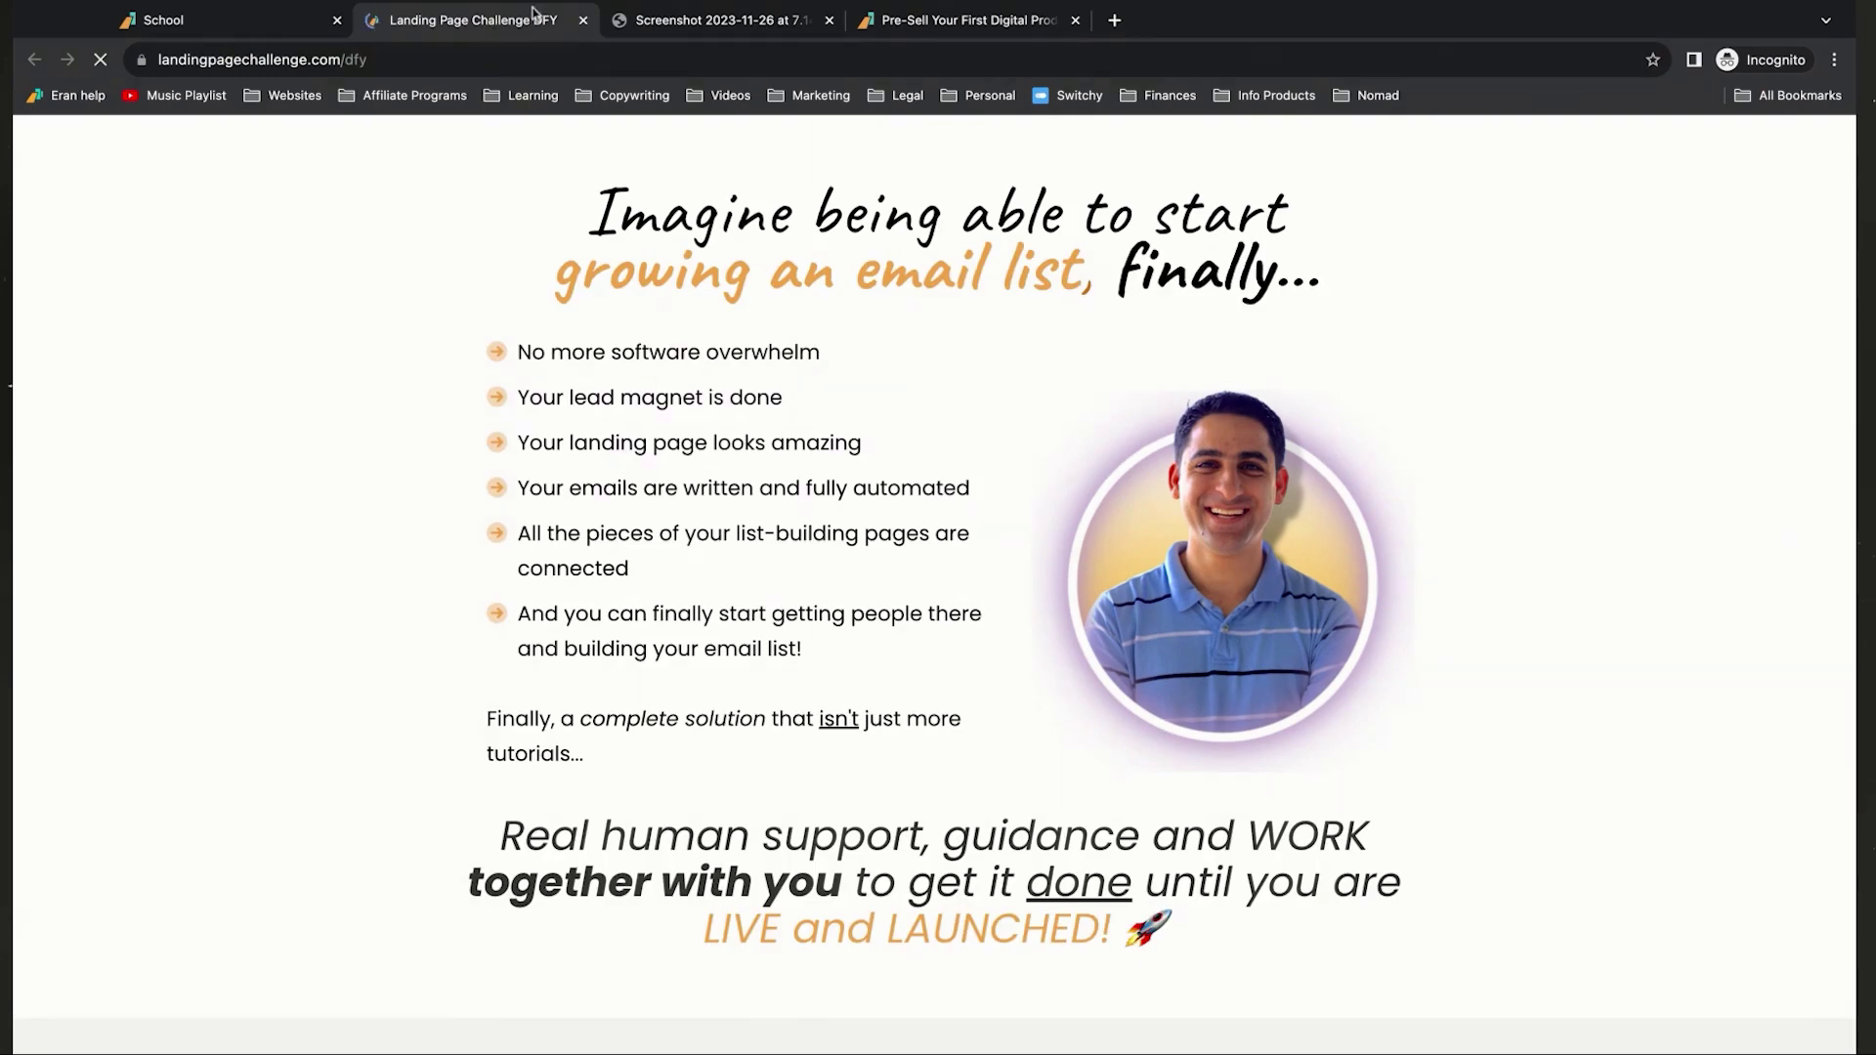
# Close the Landing Page Challenge page and confirm the Templates & Guides Membership sales page opens
pyautogui.click(582, 22)
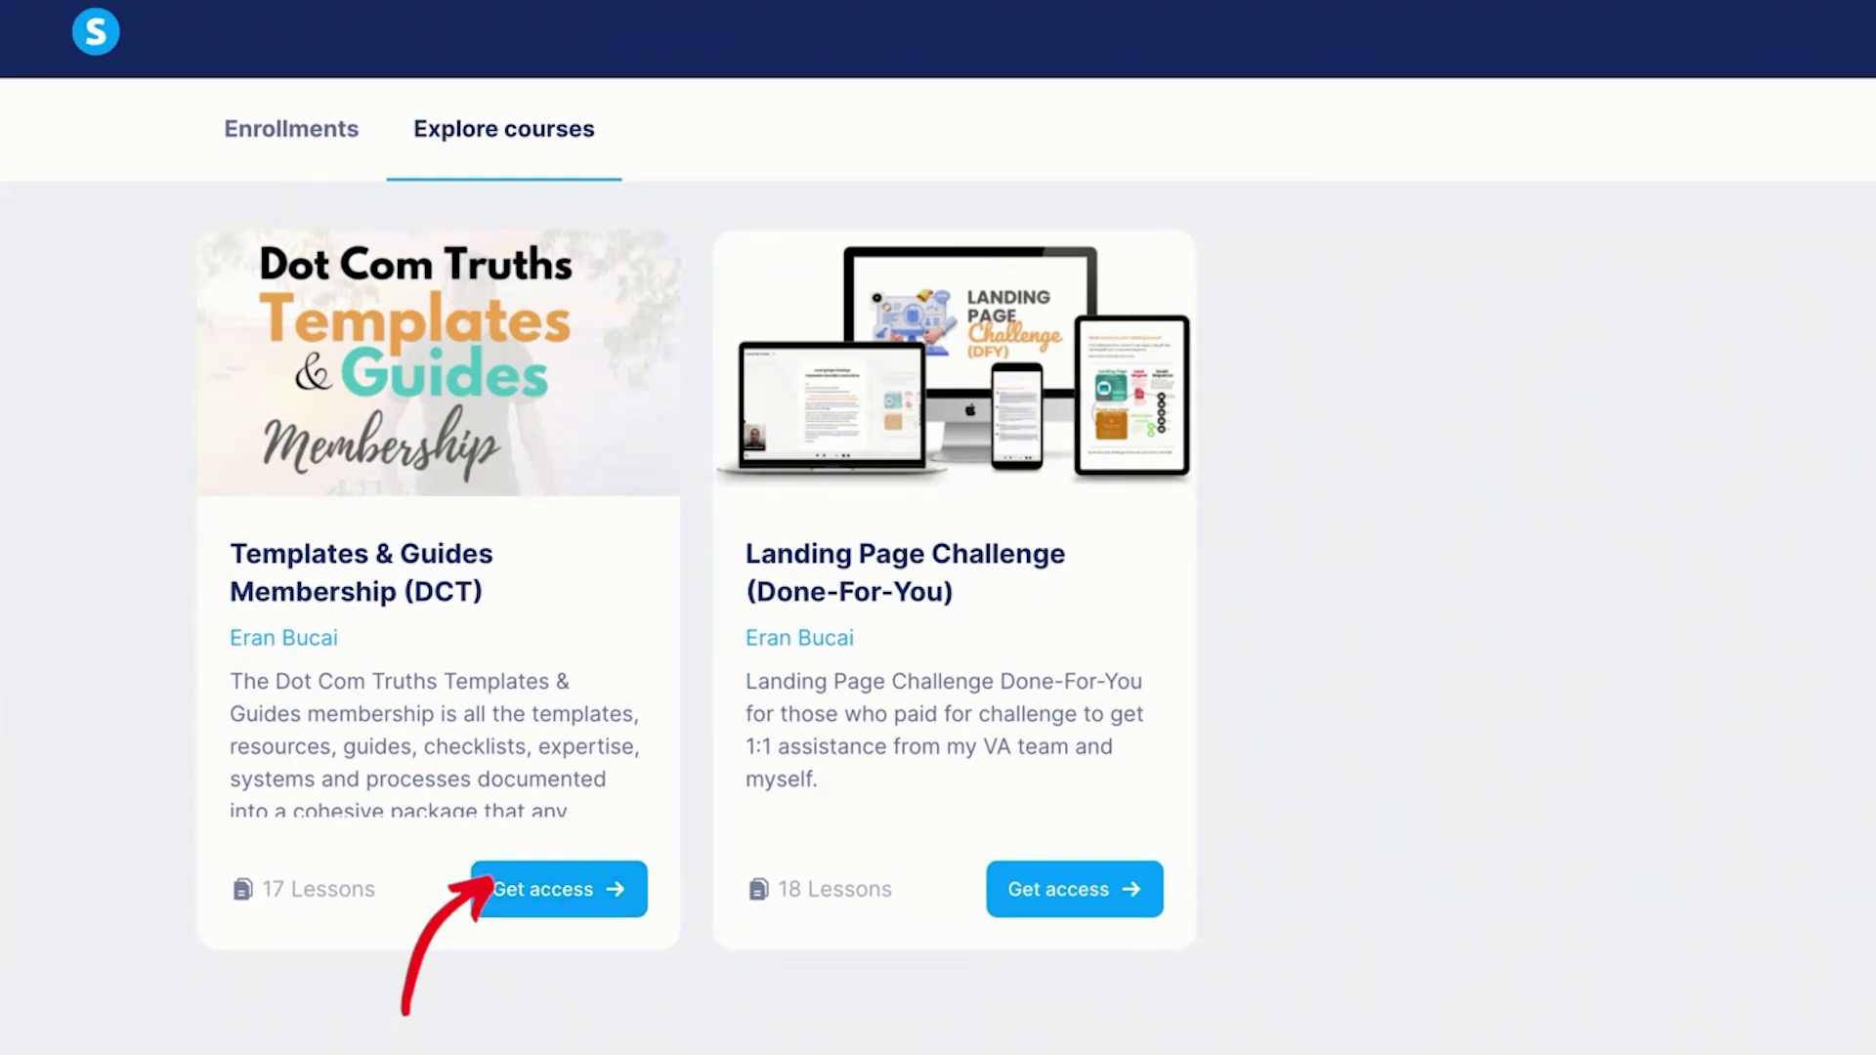
pyautogui.click(559, 889)
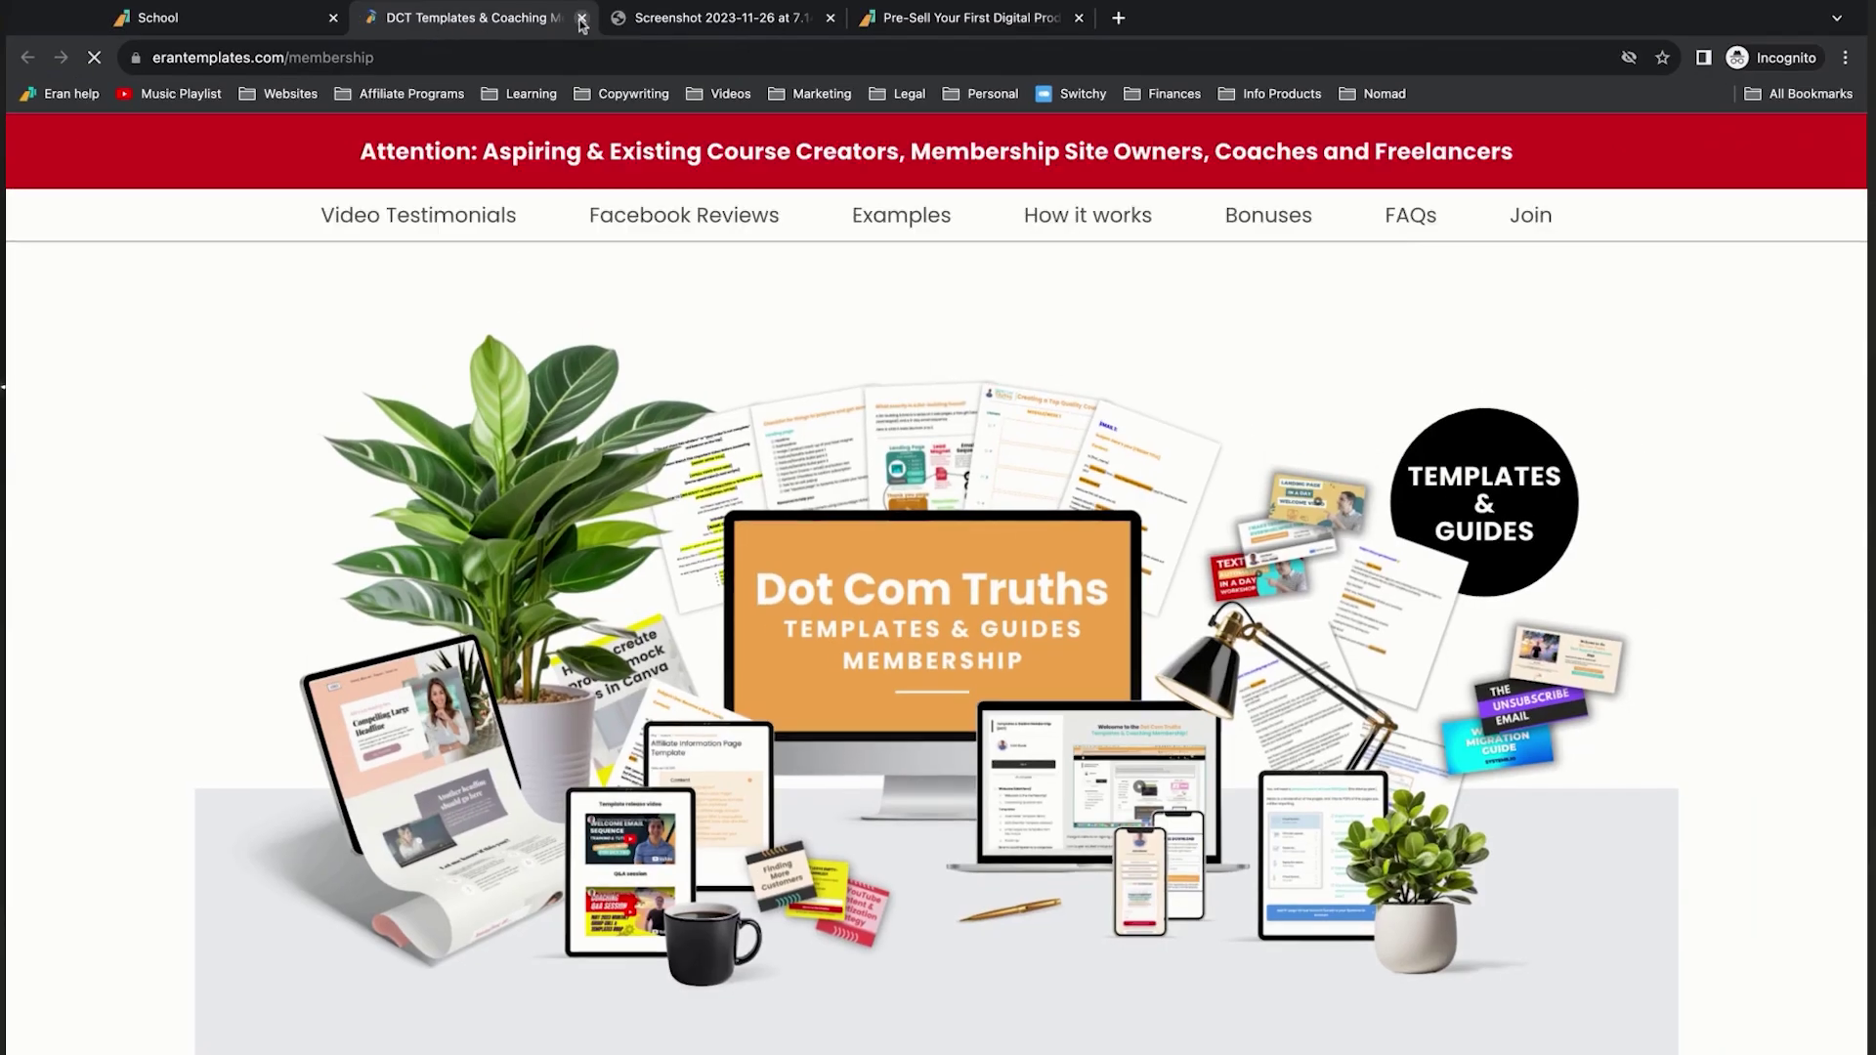
pyautogui.click(582, 18)
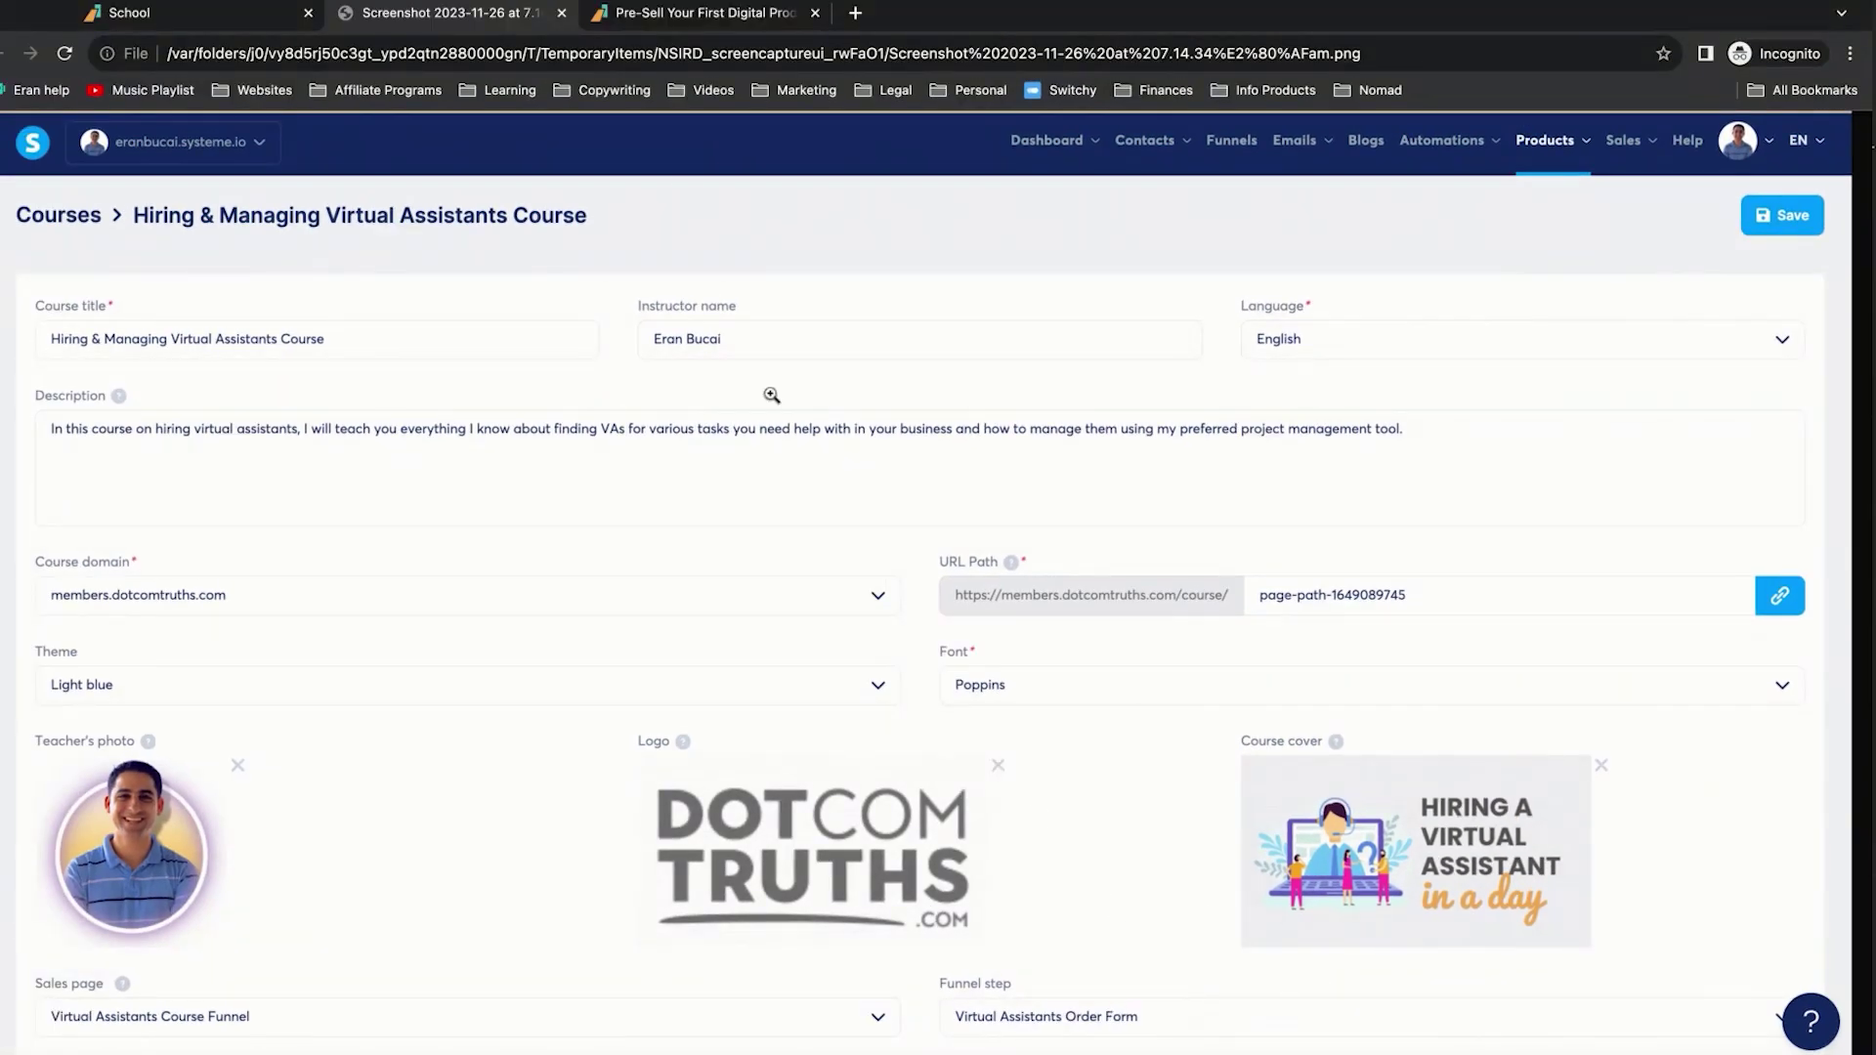
# Reload Explore courses so the Hiring & Managing Virtual Assistants Course card appears
pyautogui.click(219, 20)
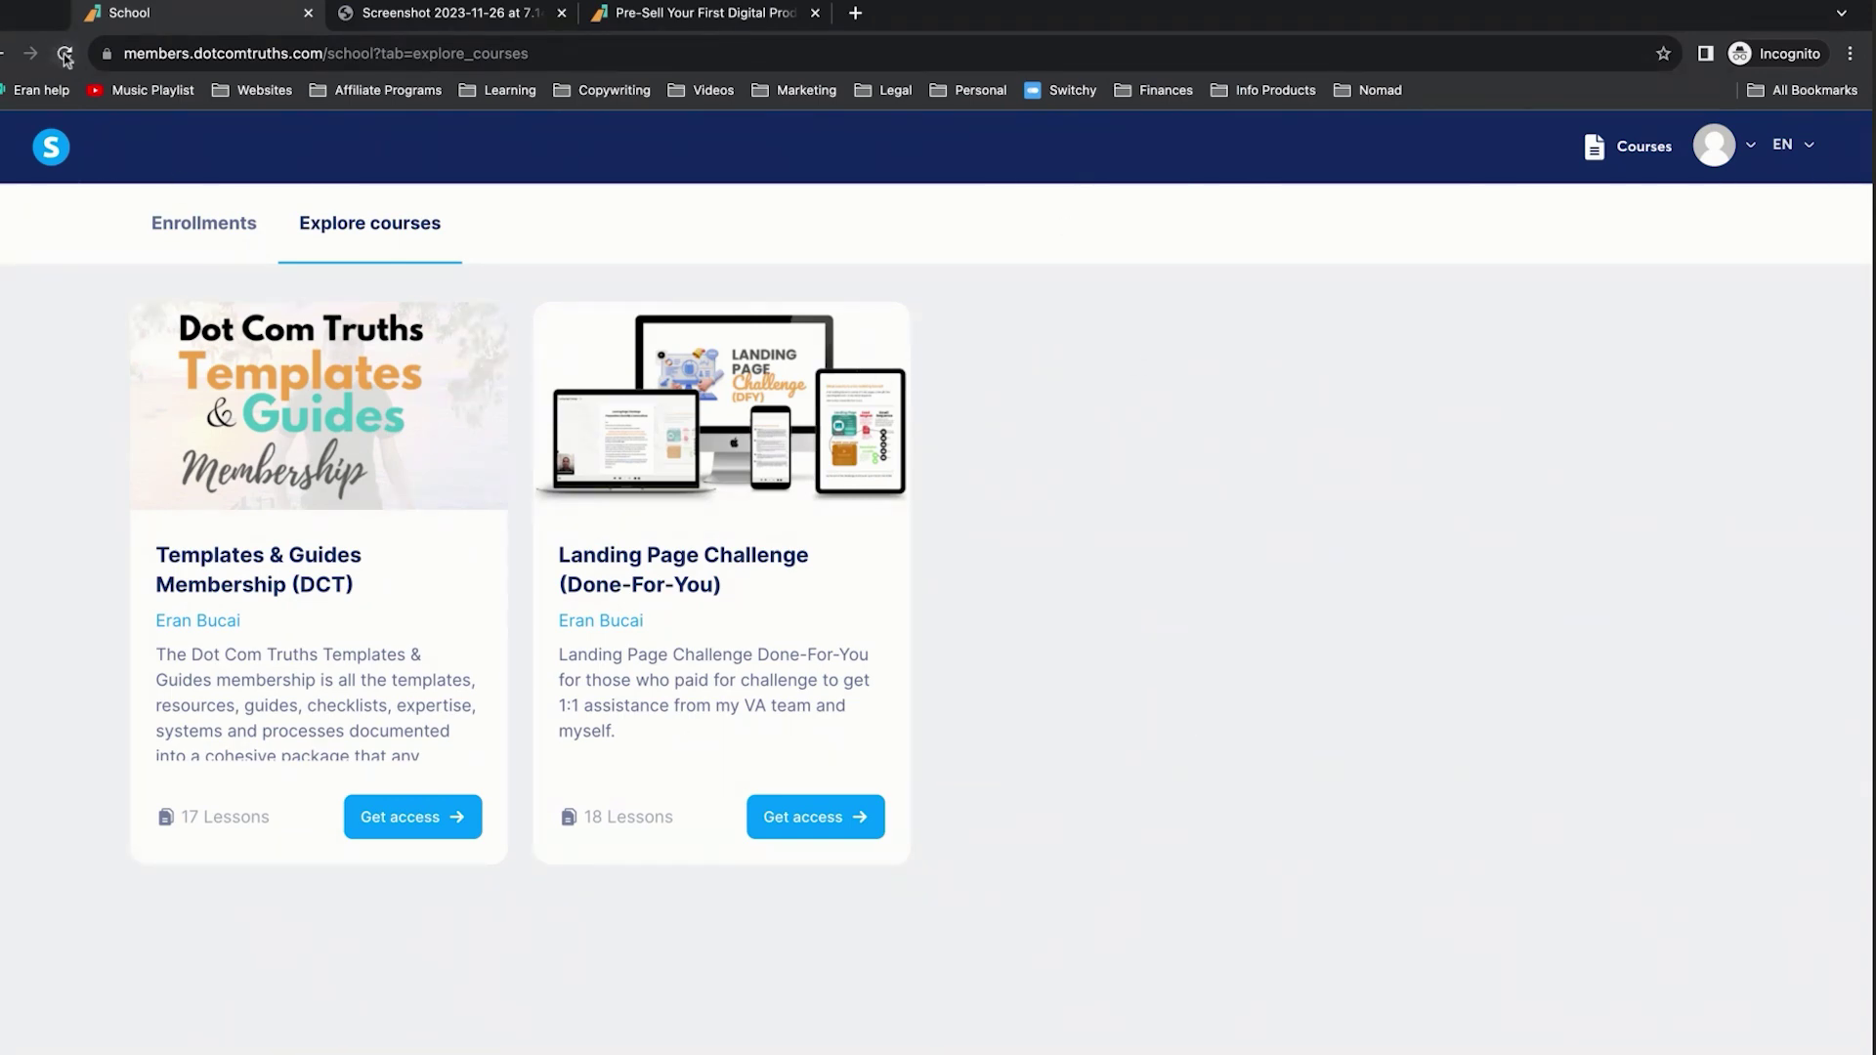
pyautogui.click(376, 12)
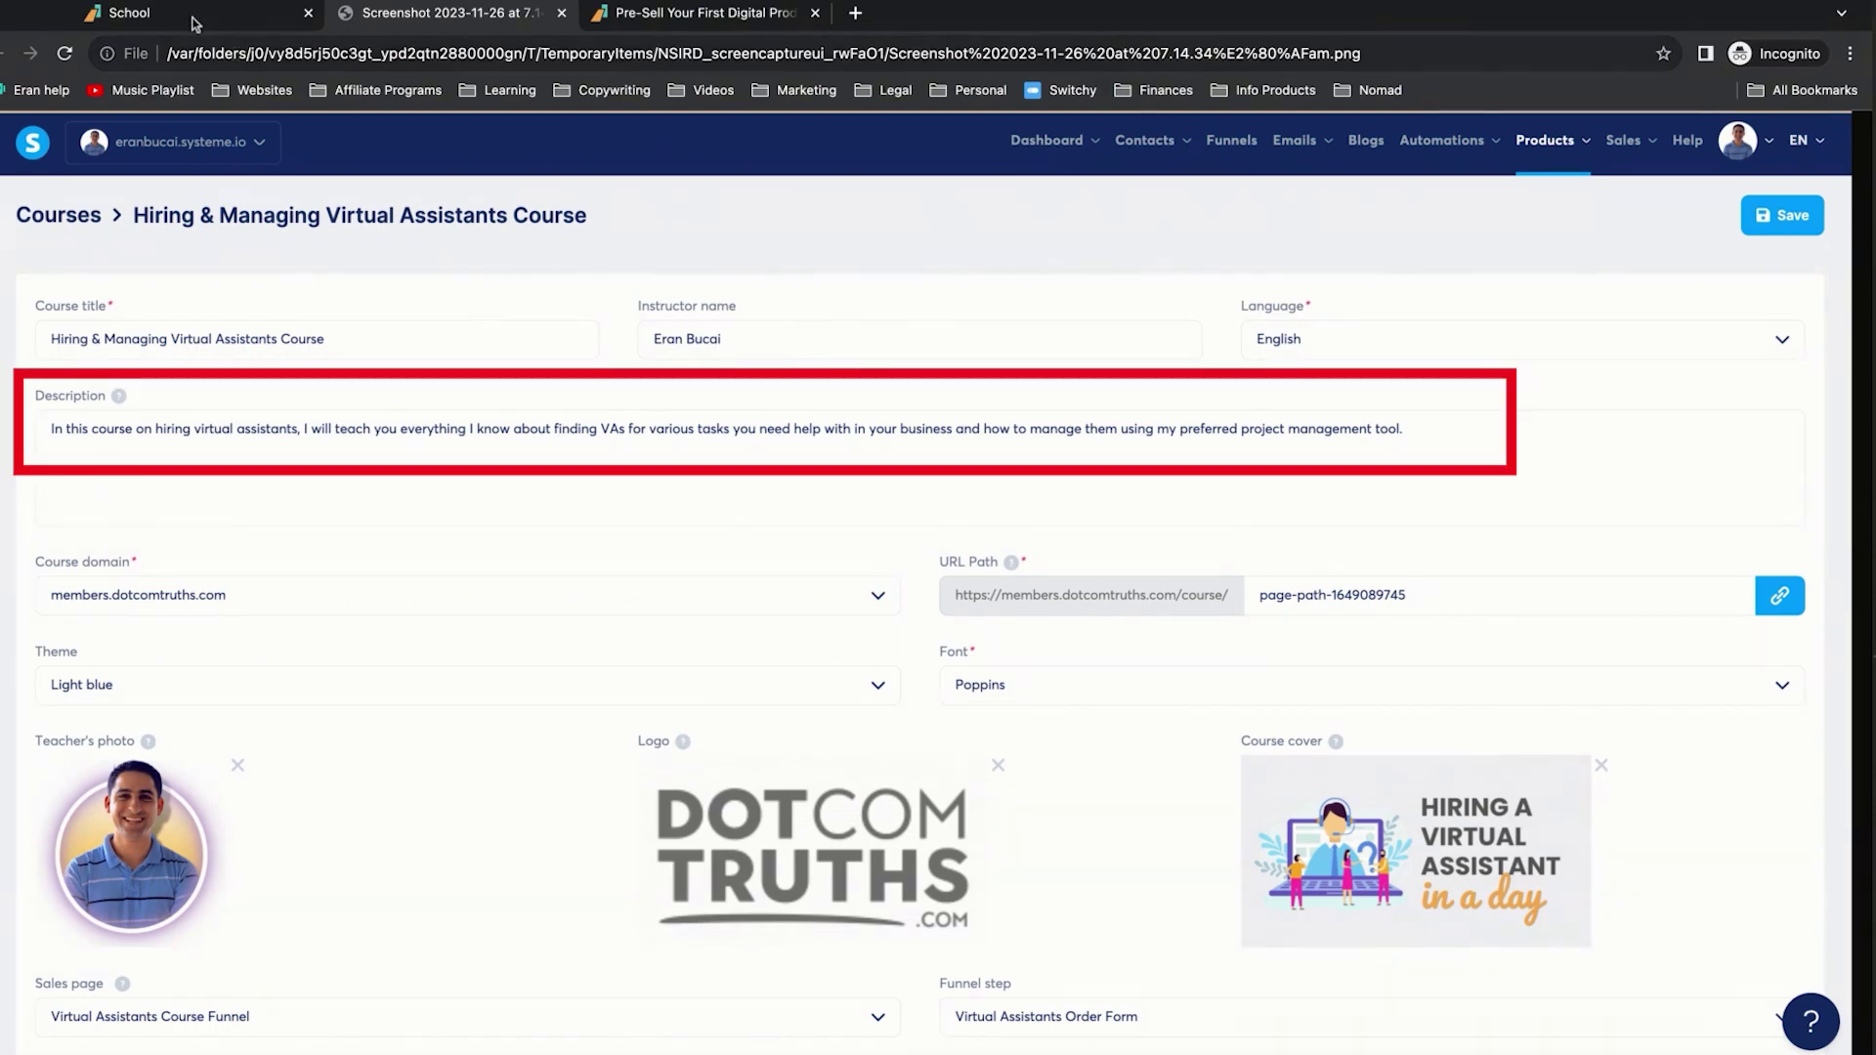
pyautogui.click(137, 13)
pyautogui.click(66, 54)
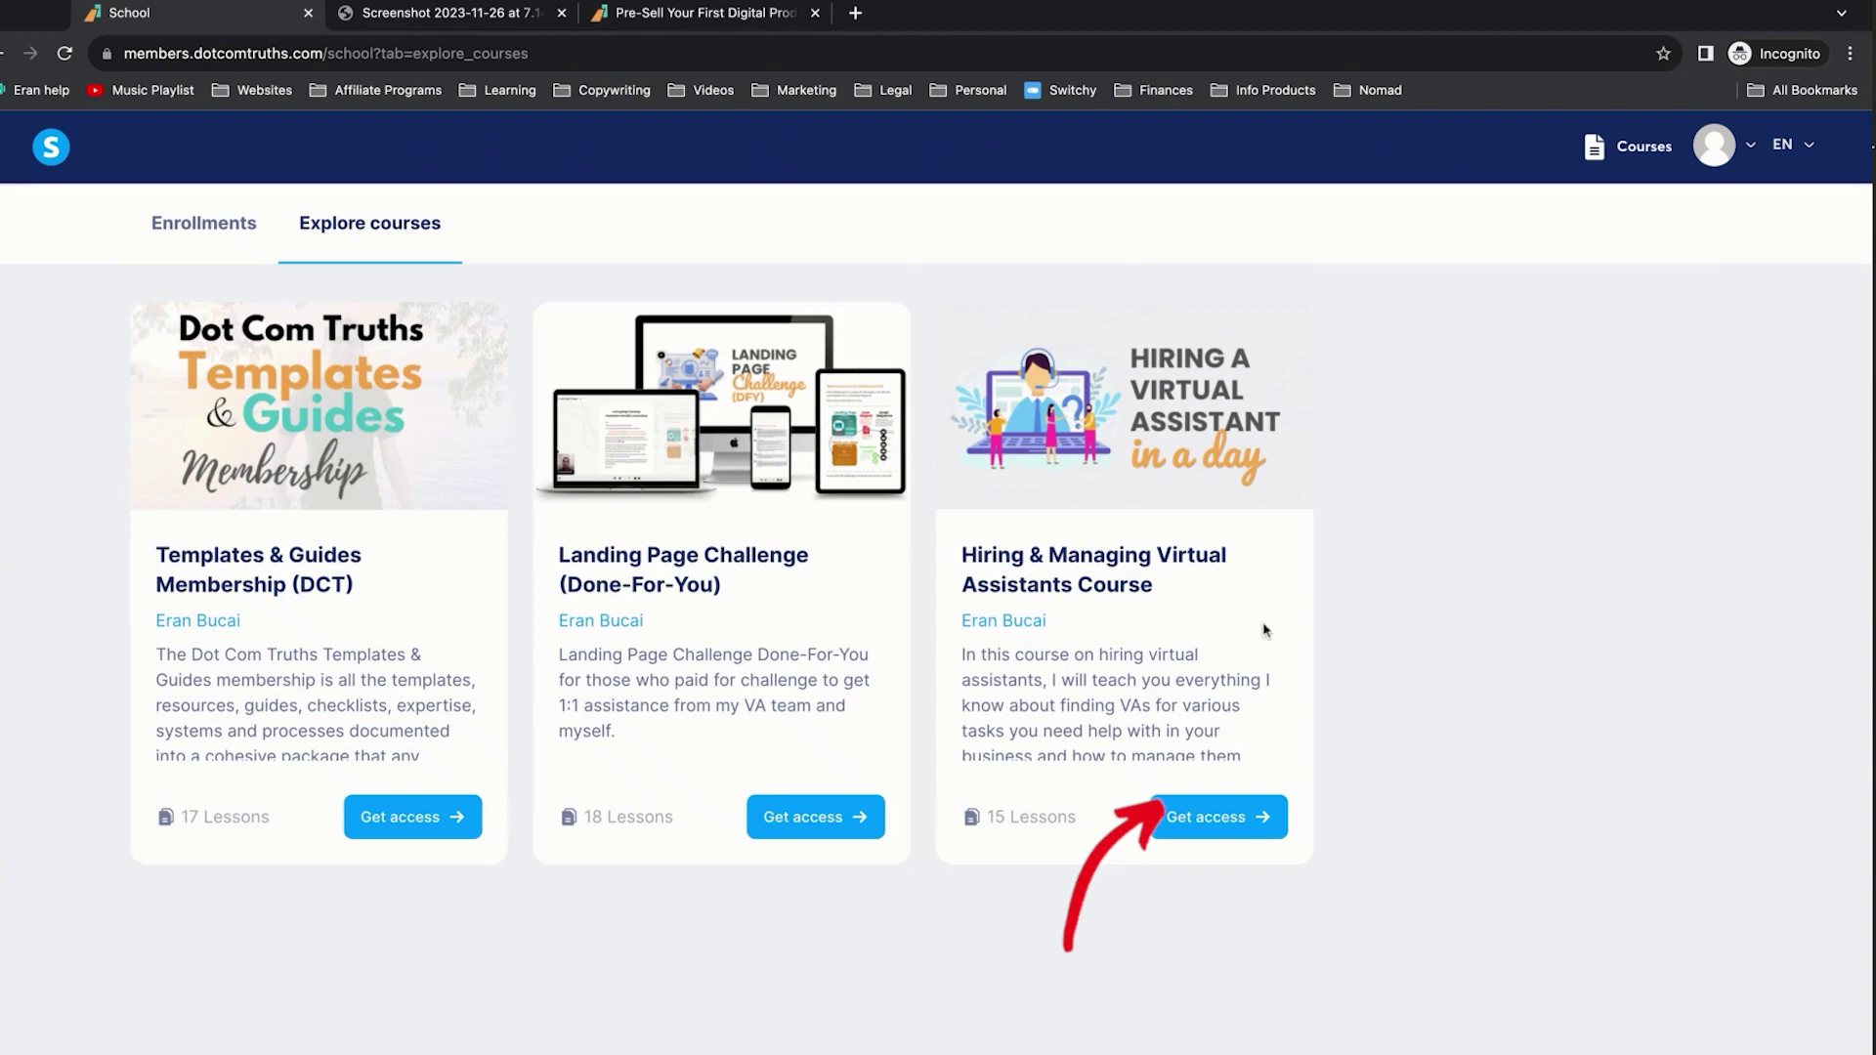
# Open and scroll the Virtual Assistants course sales page, then return to Enrollments
pyautogui.click(1217, 819)
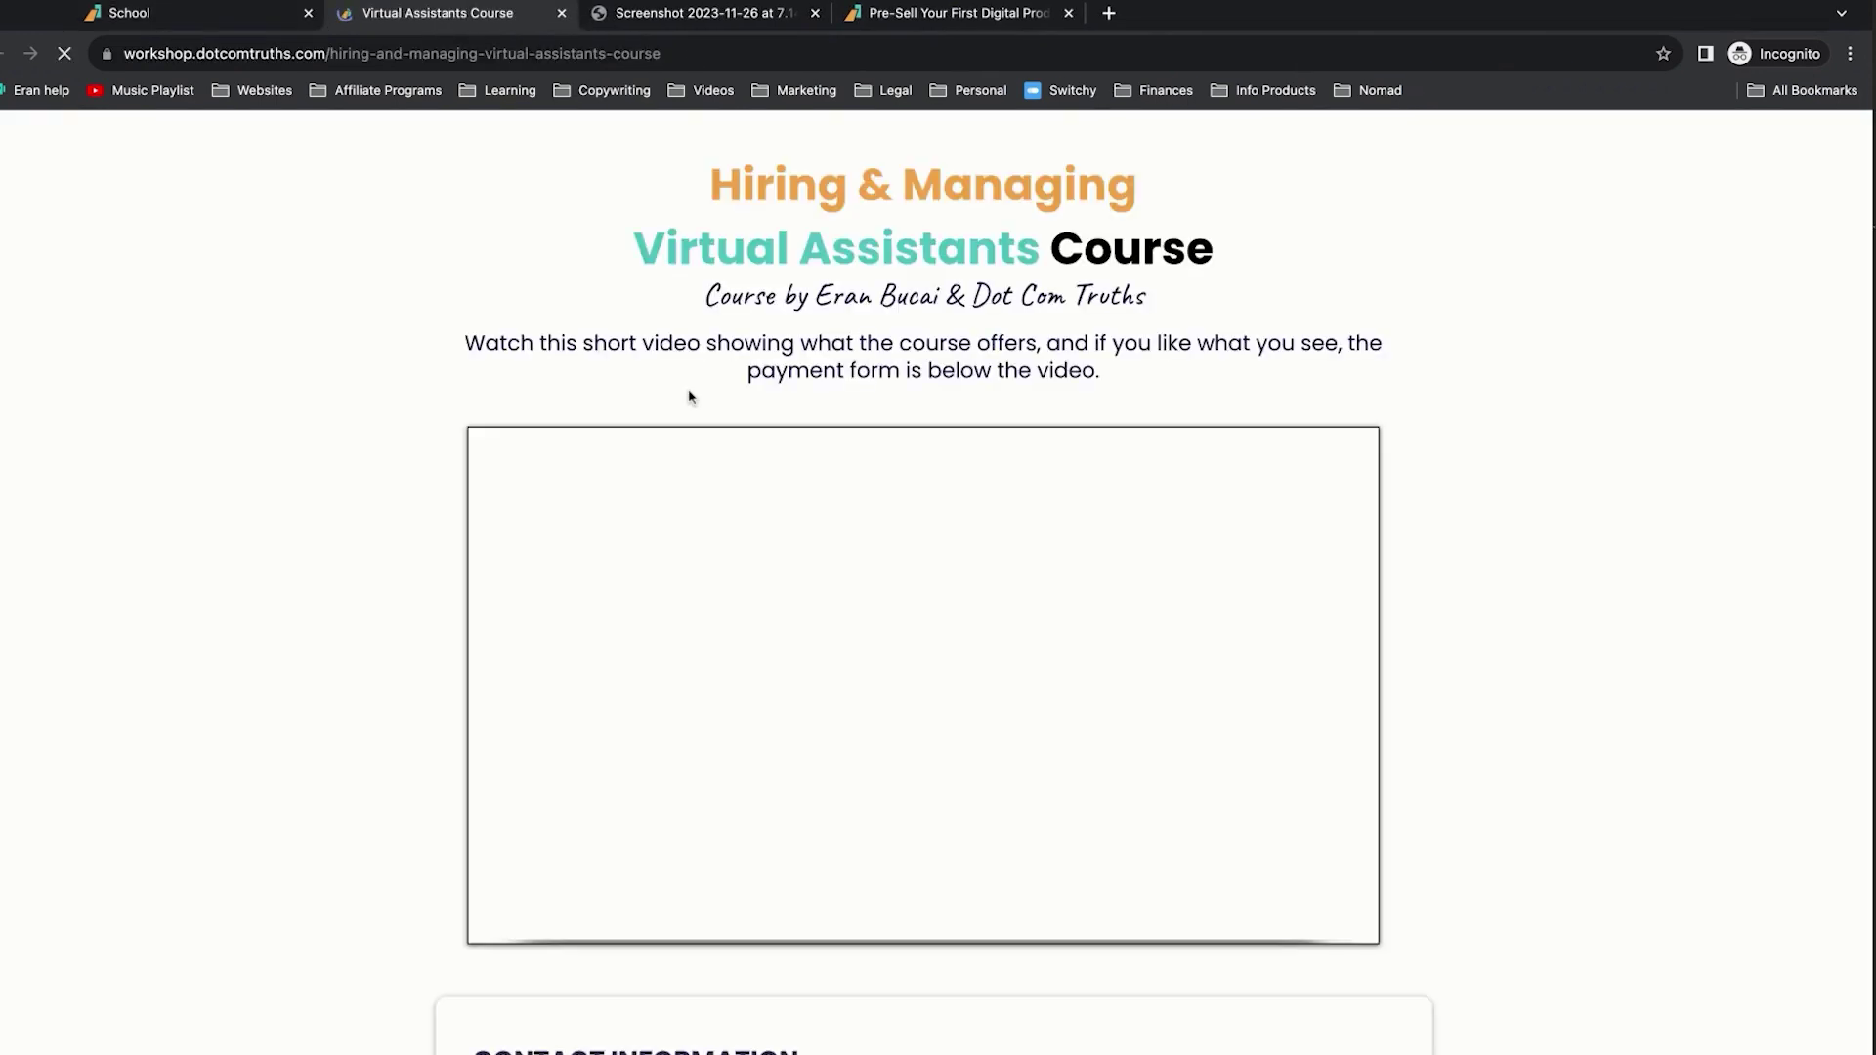
pyautogui.scroll(-10, 421, 538)
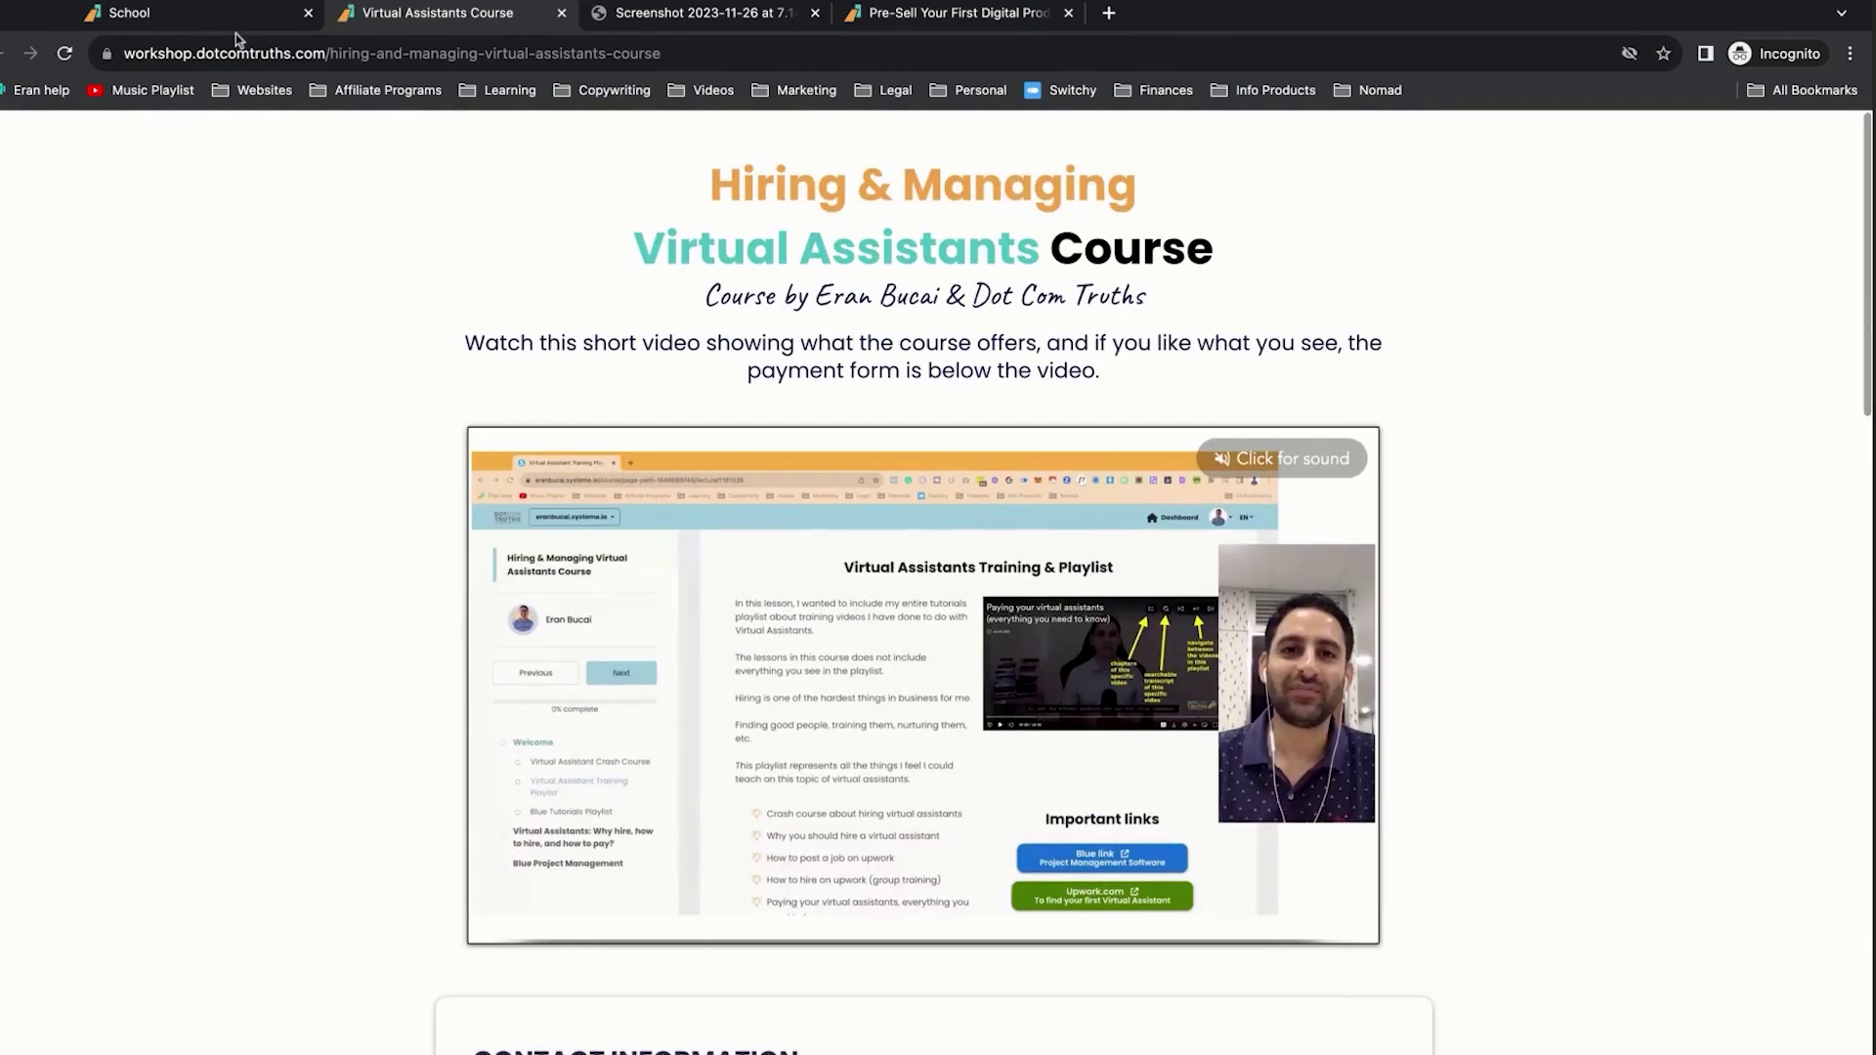
pyautogui.click(226, 21)
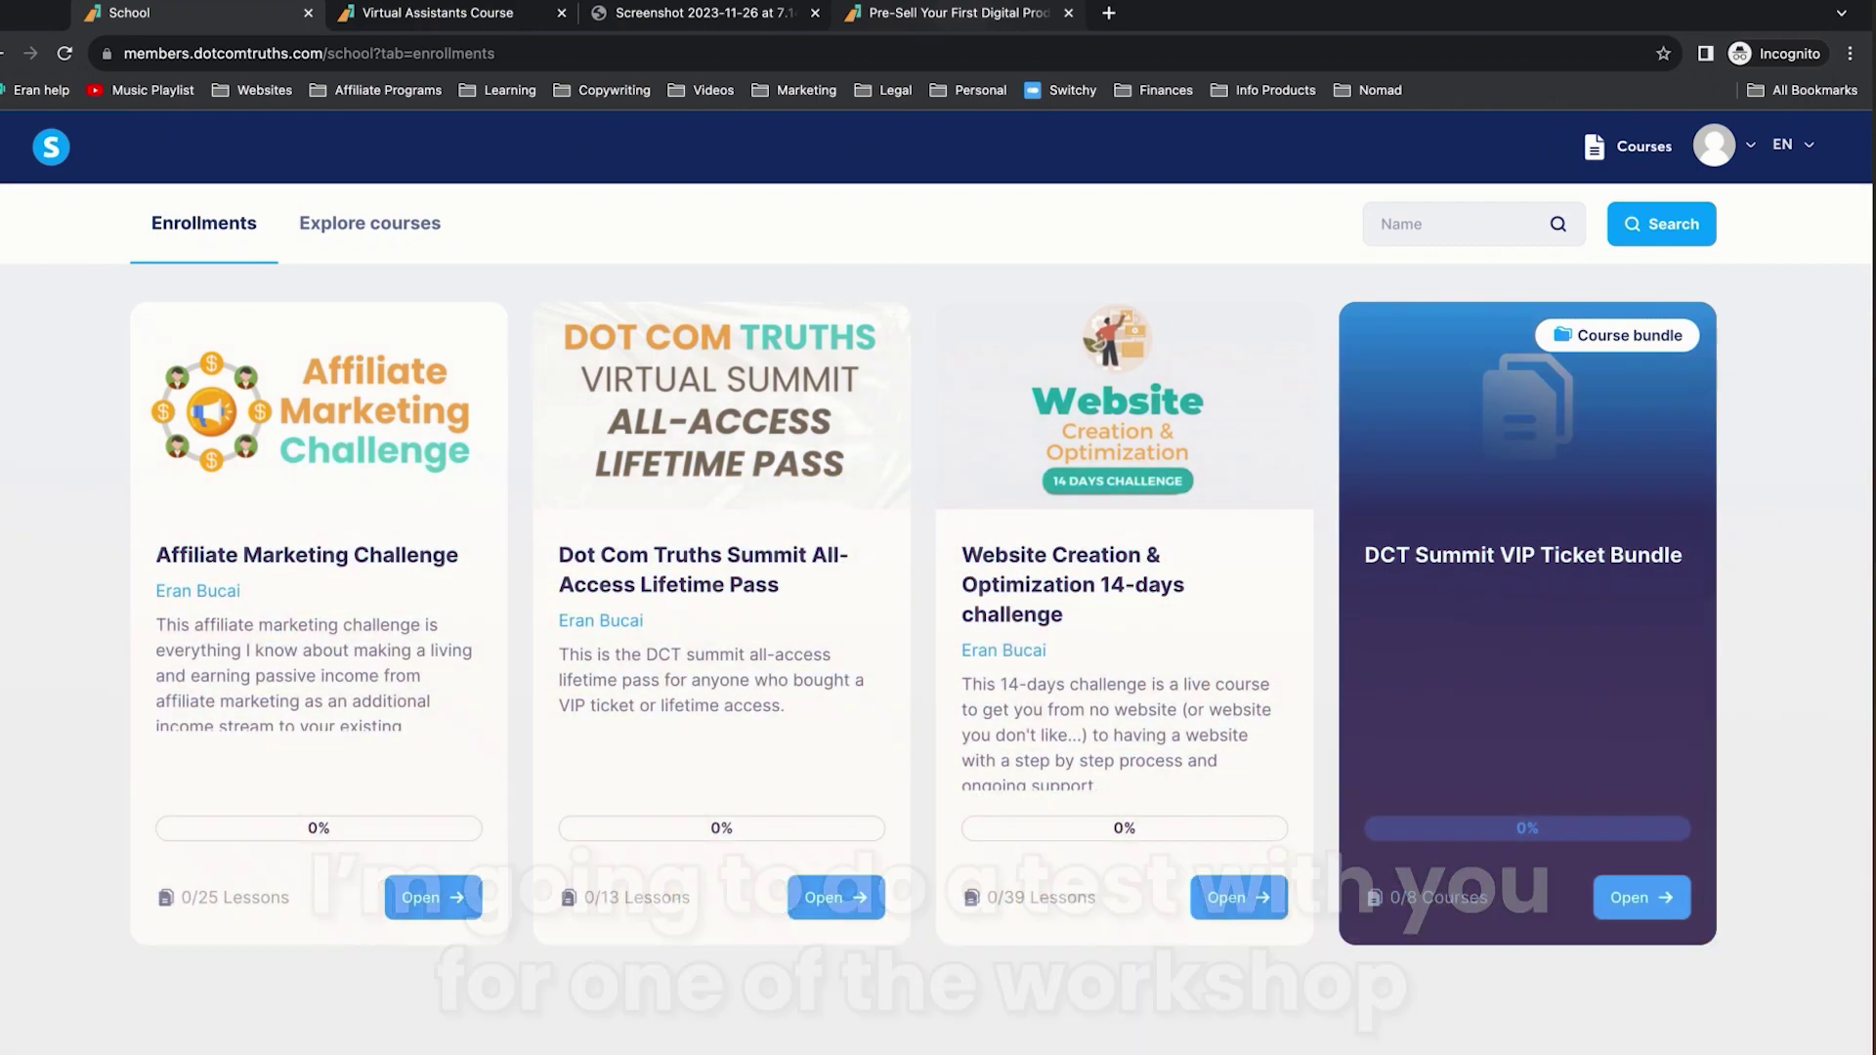
# Place a $7 test order for the Pre-Selling workshop using autofilled contact details
pyautogui.click(957, 13)
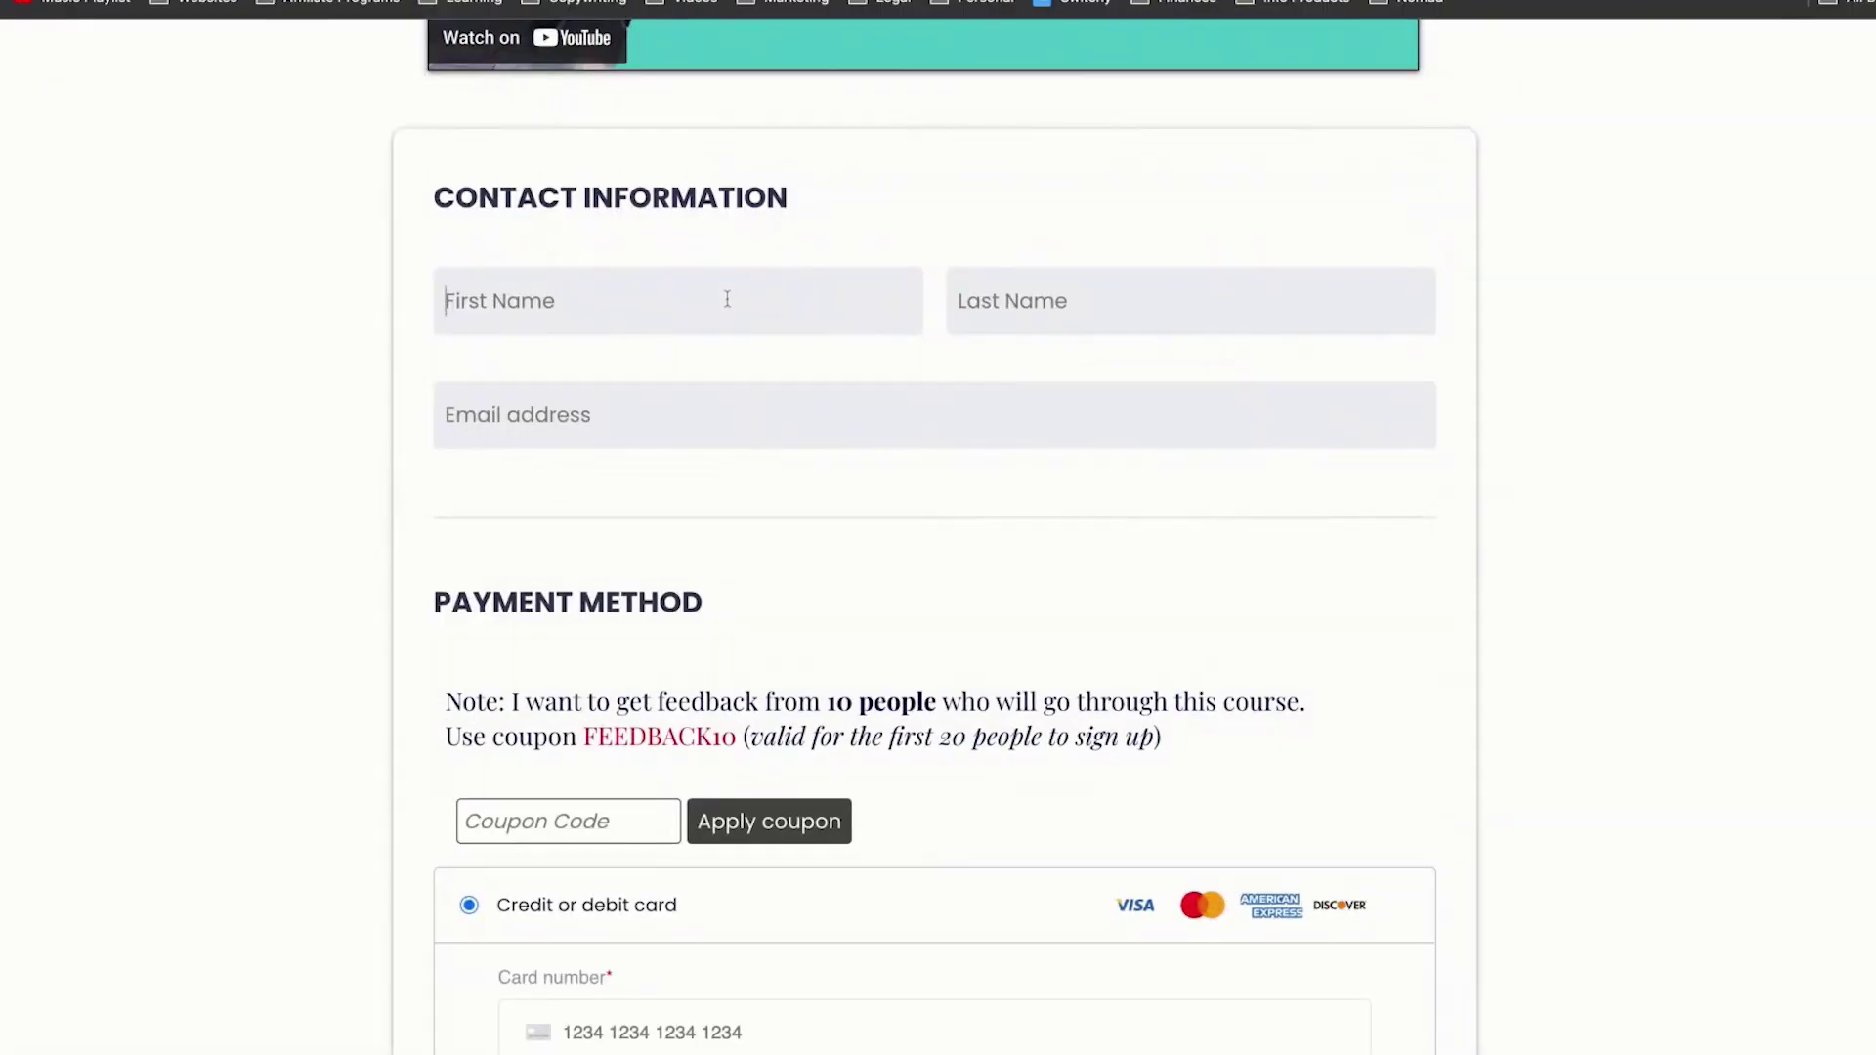
pyautogui.write('test')
pyautogui.press('Tab')
pyautogui.write('f')
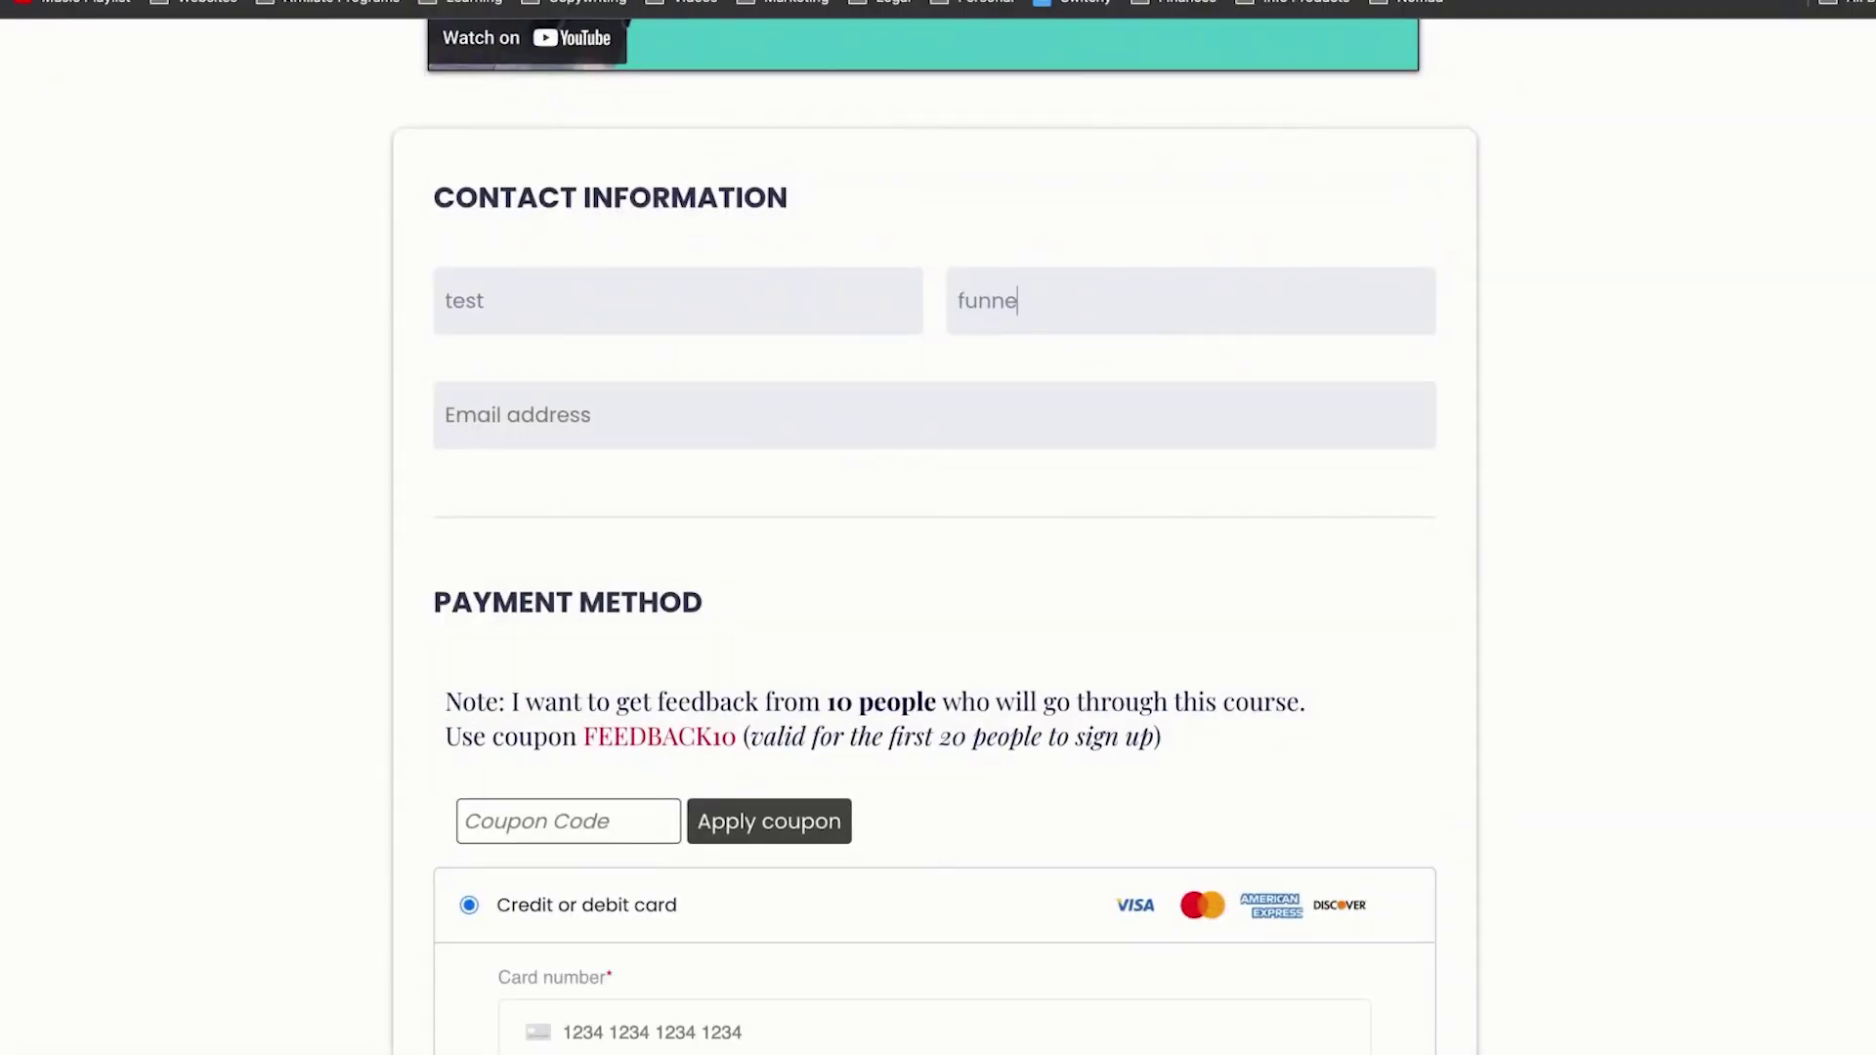
pyautogui.press('Down')
pyautogui.press('Return')
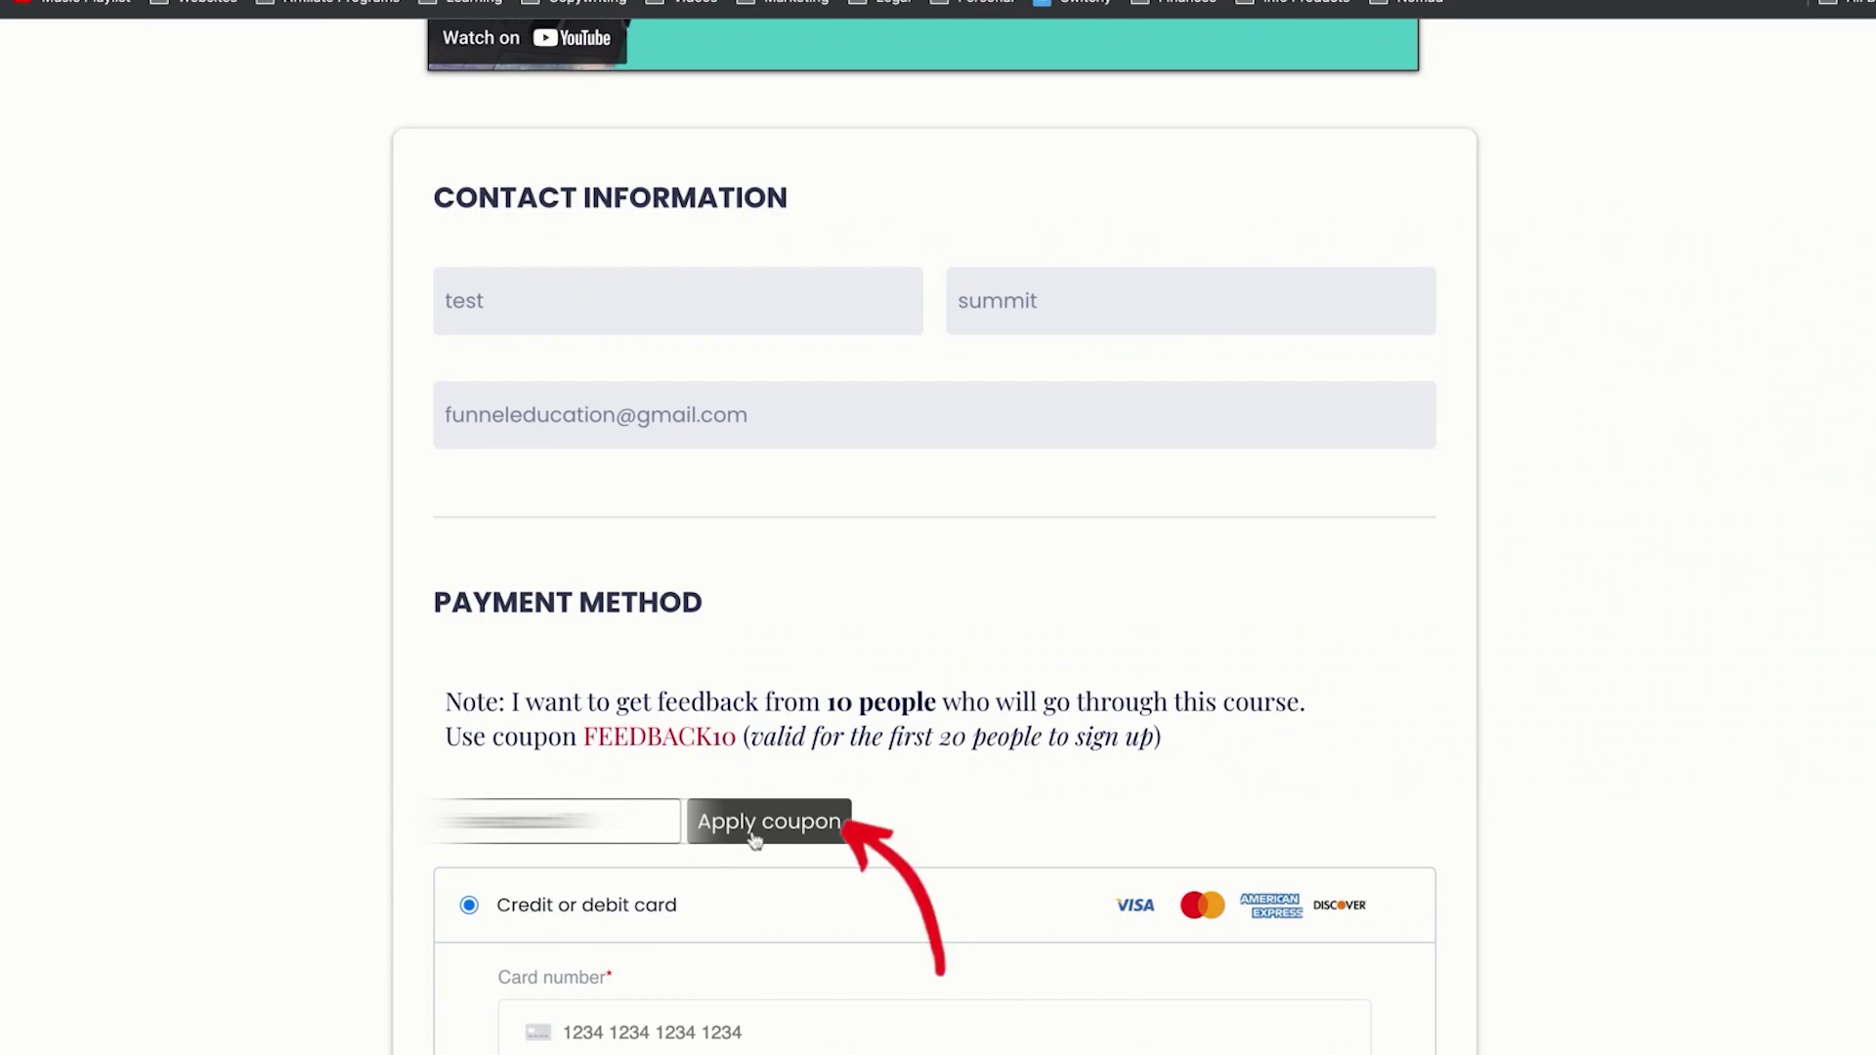
pyautogui.scroll(-10, 879, 684)
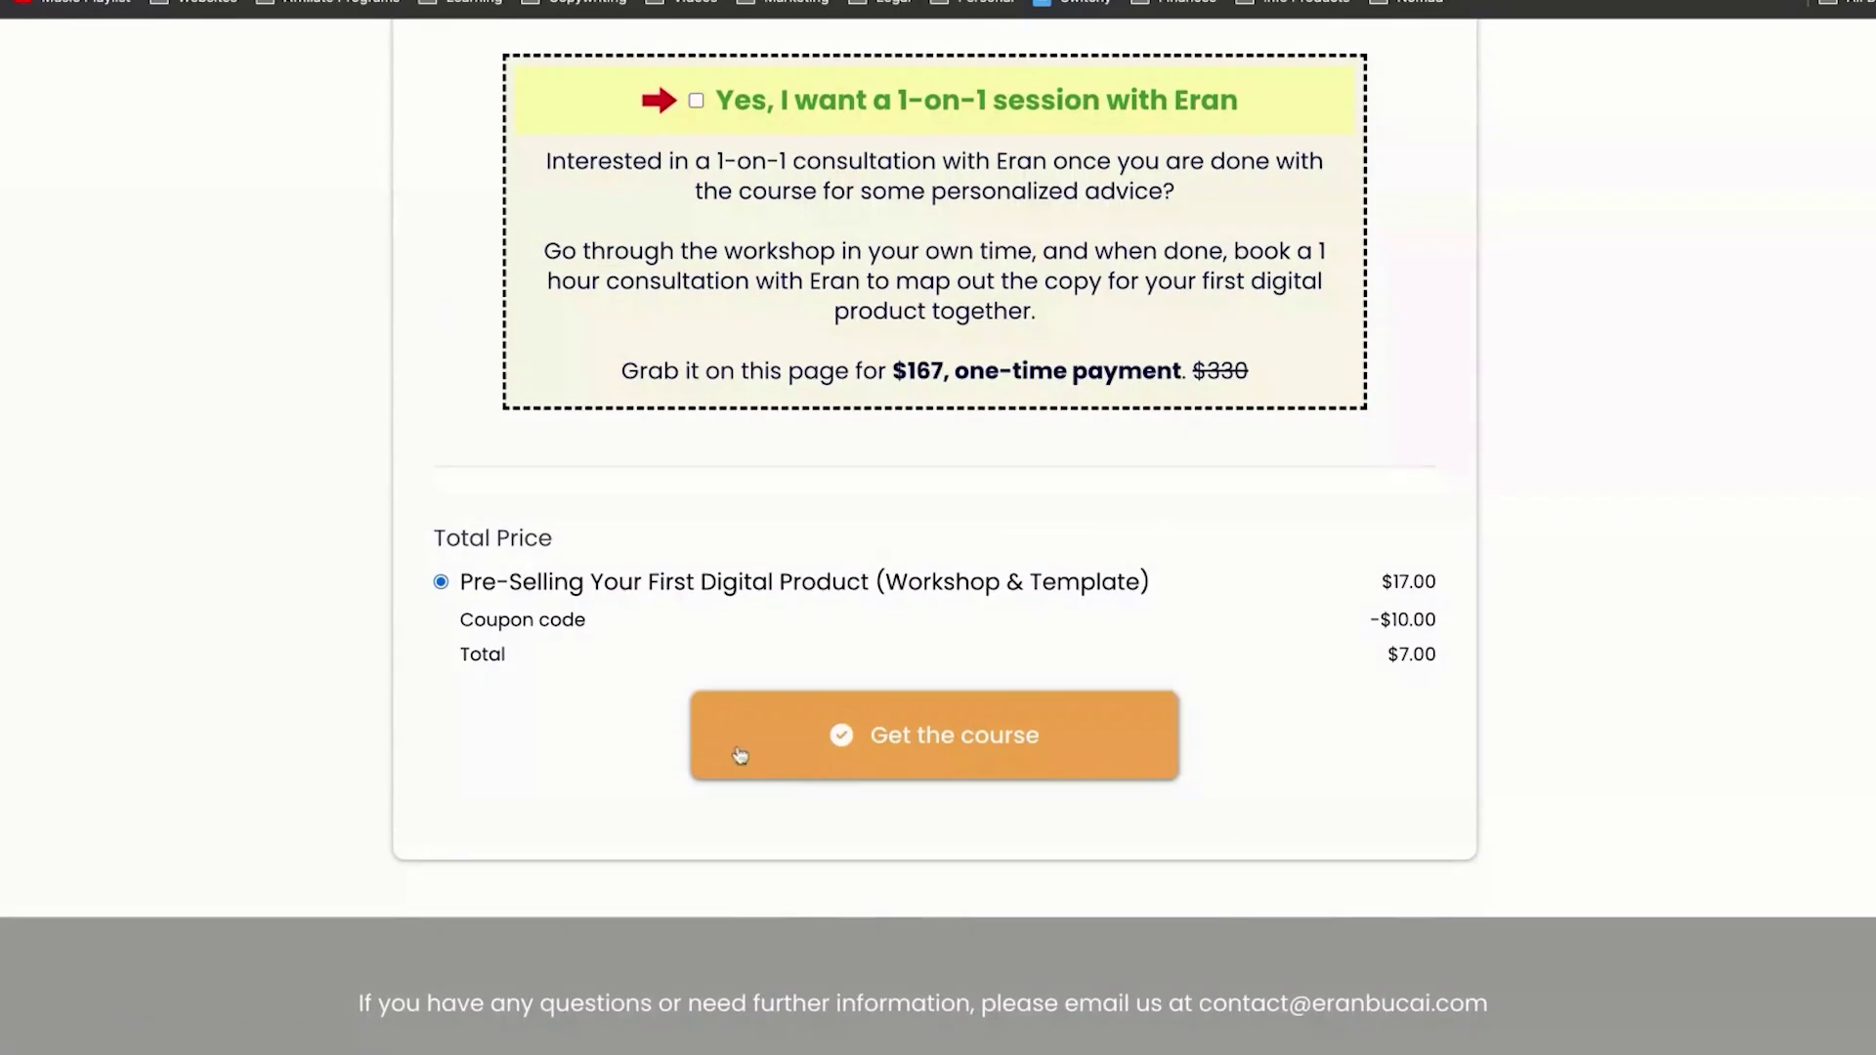
pyautogui.click(830, 745)
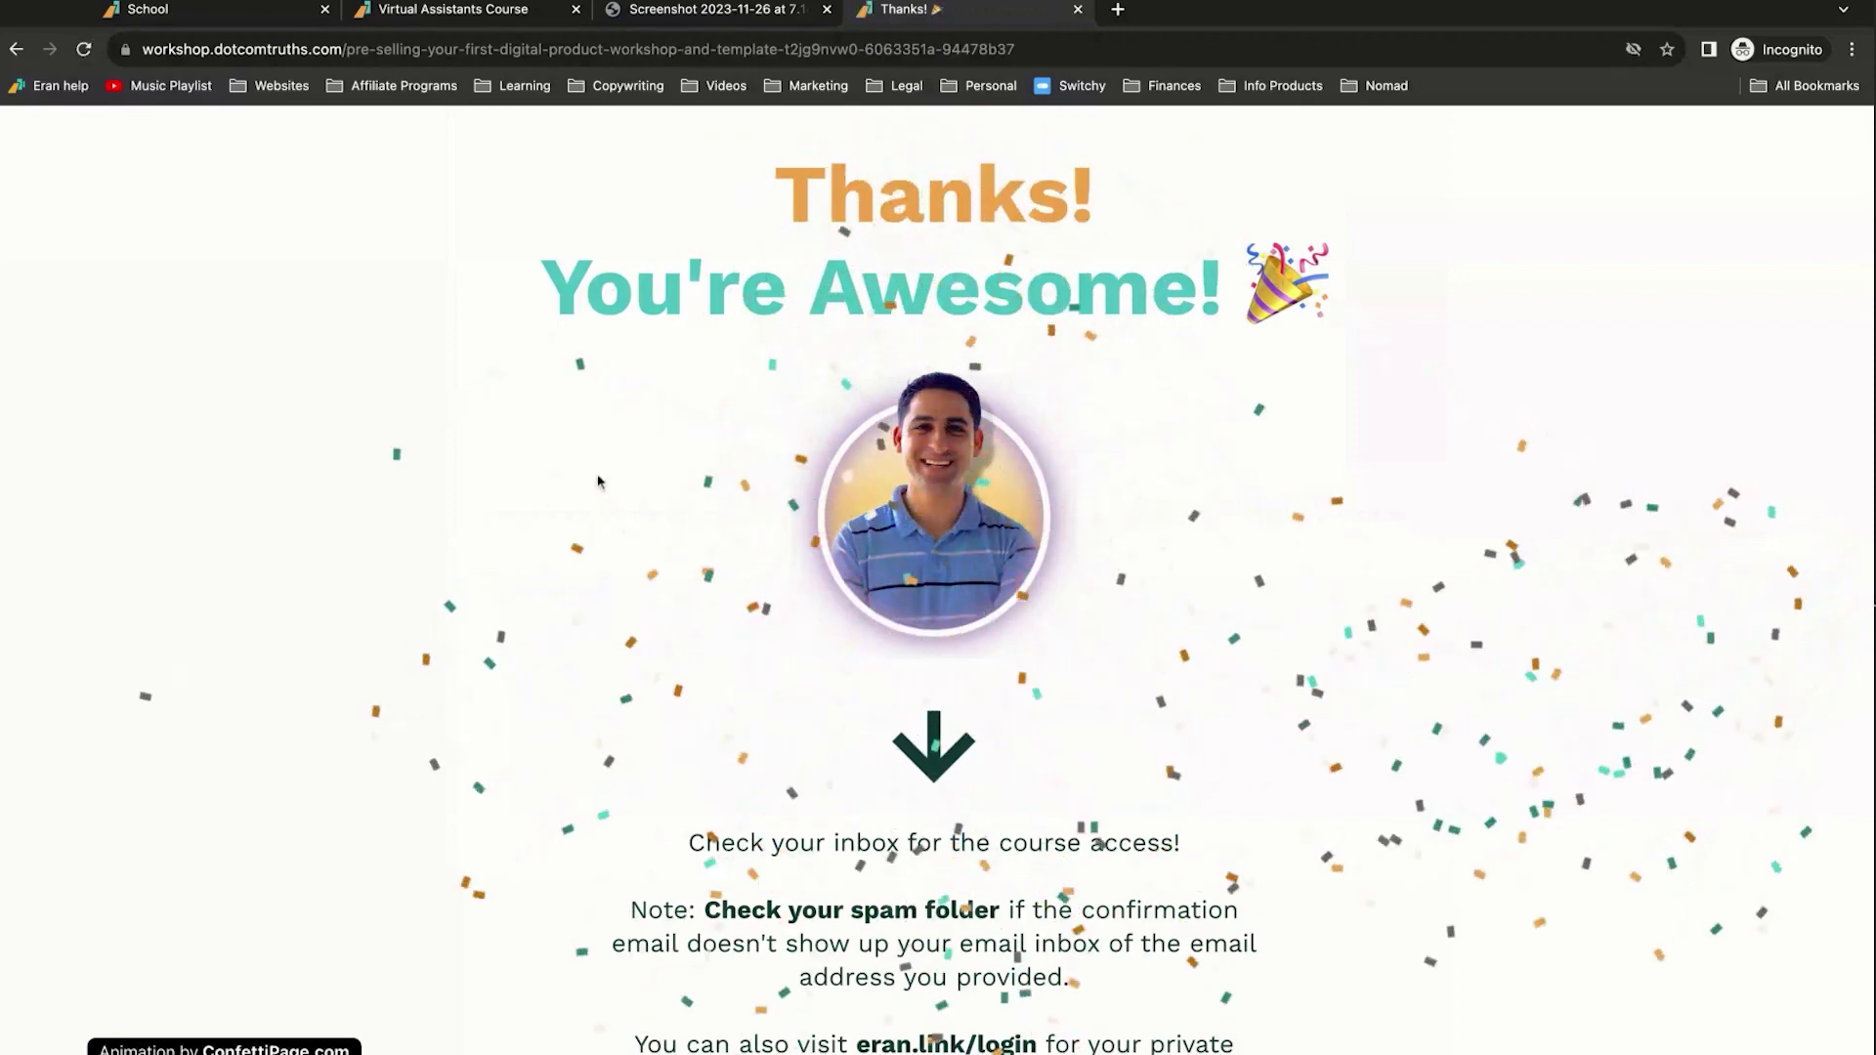
# Reload Enrollments so Dot Com Truths Workshops appears with 0/1 lessons
pyautogui.click(196, 10)
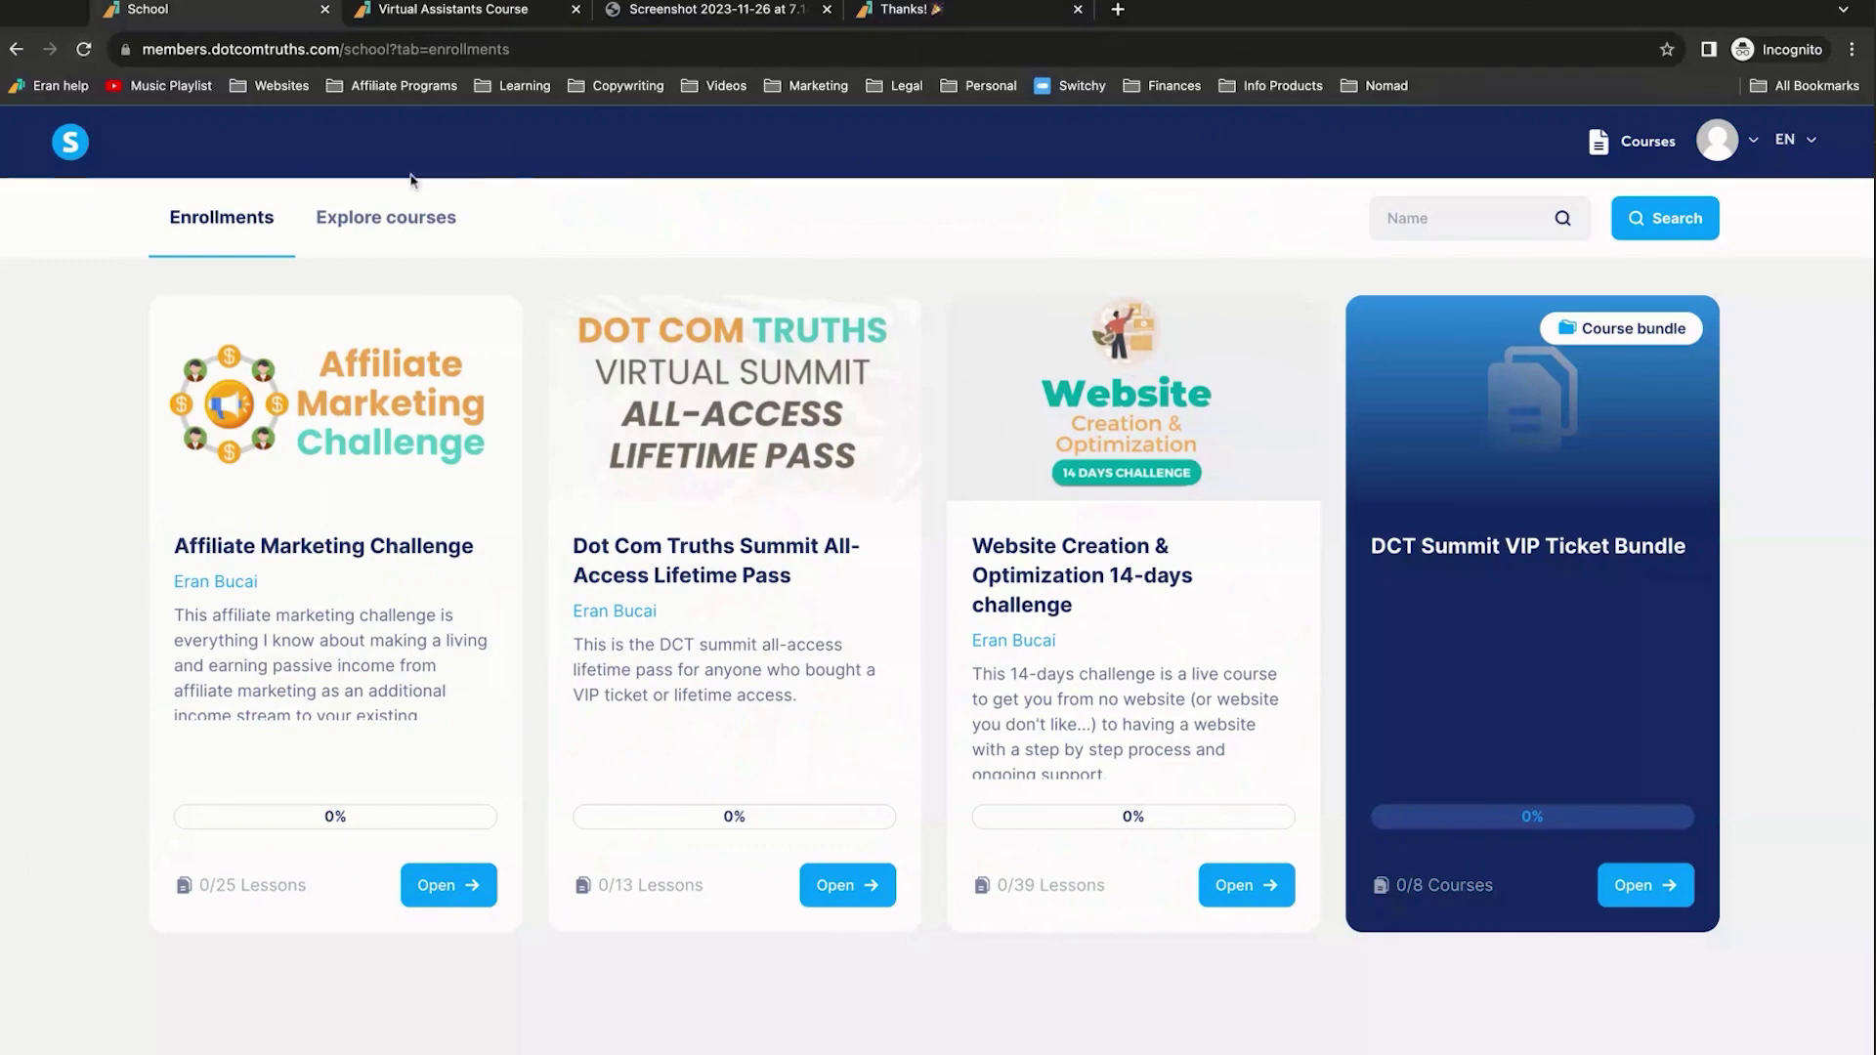
pyautogui.click(84, 50)
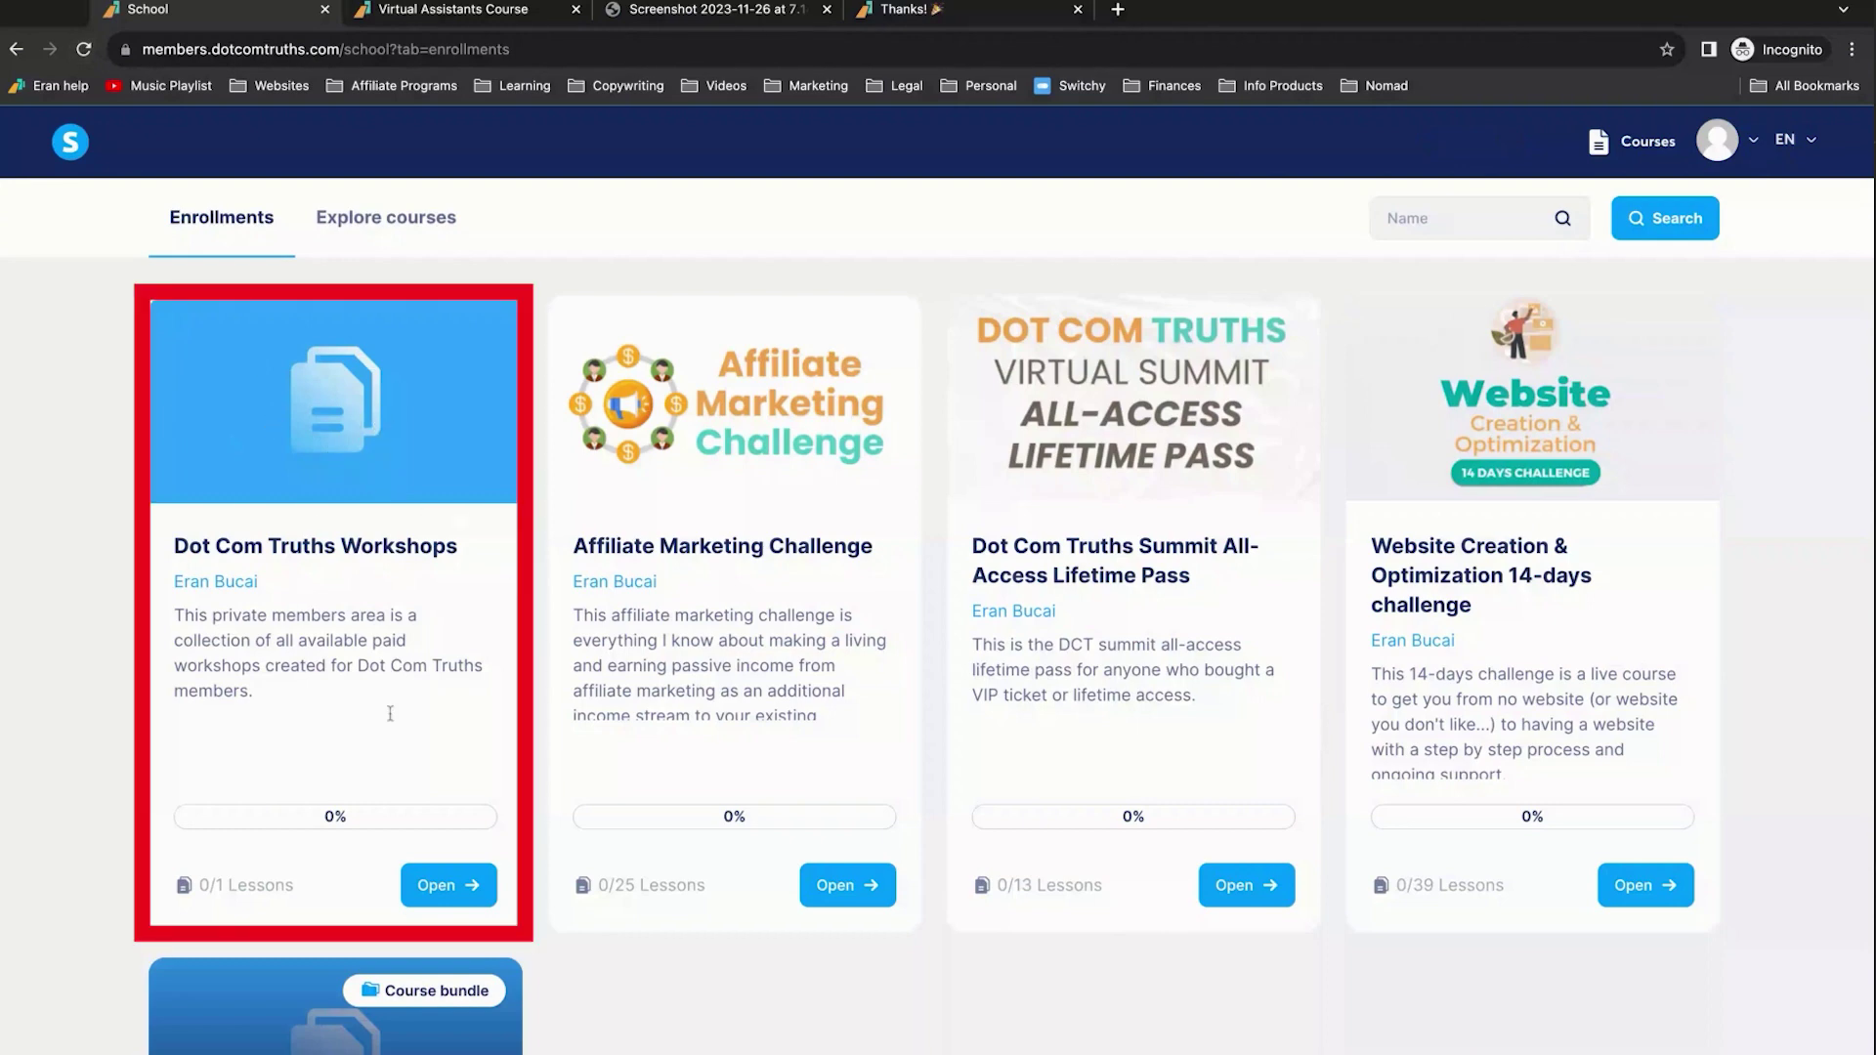
# Open the Dot Com Truths Workshops course and go to the locked 'How to pay your virtual assistants' lesson
pyautogui.click(449, 885)
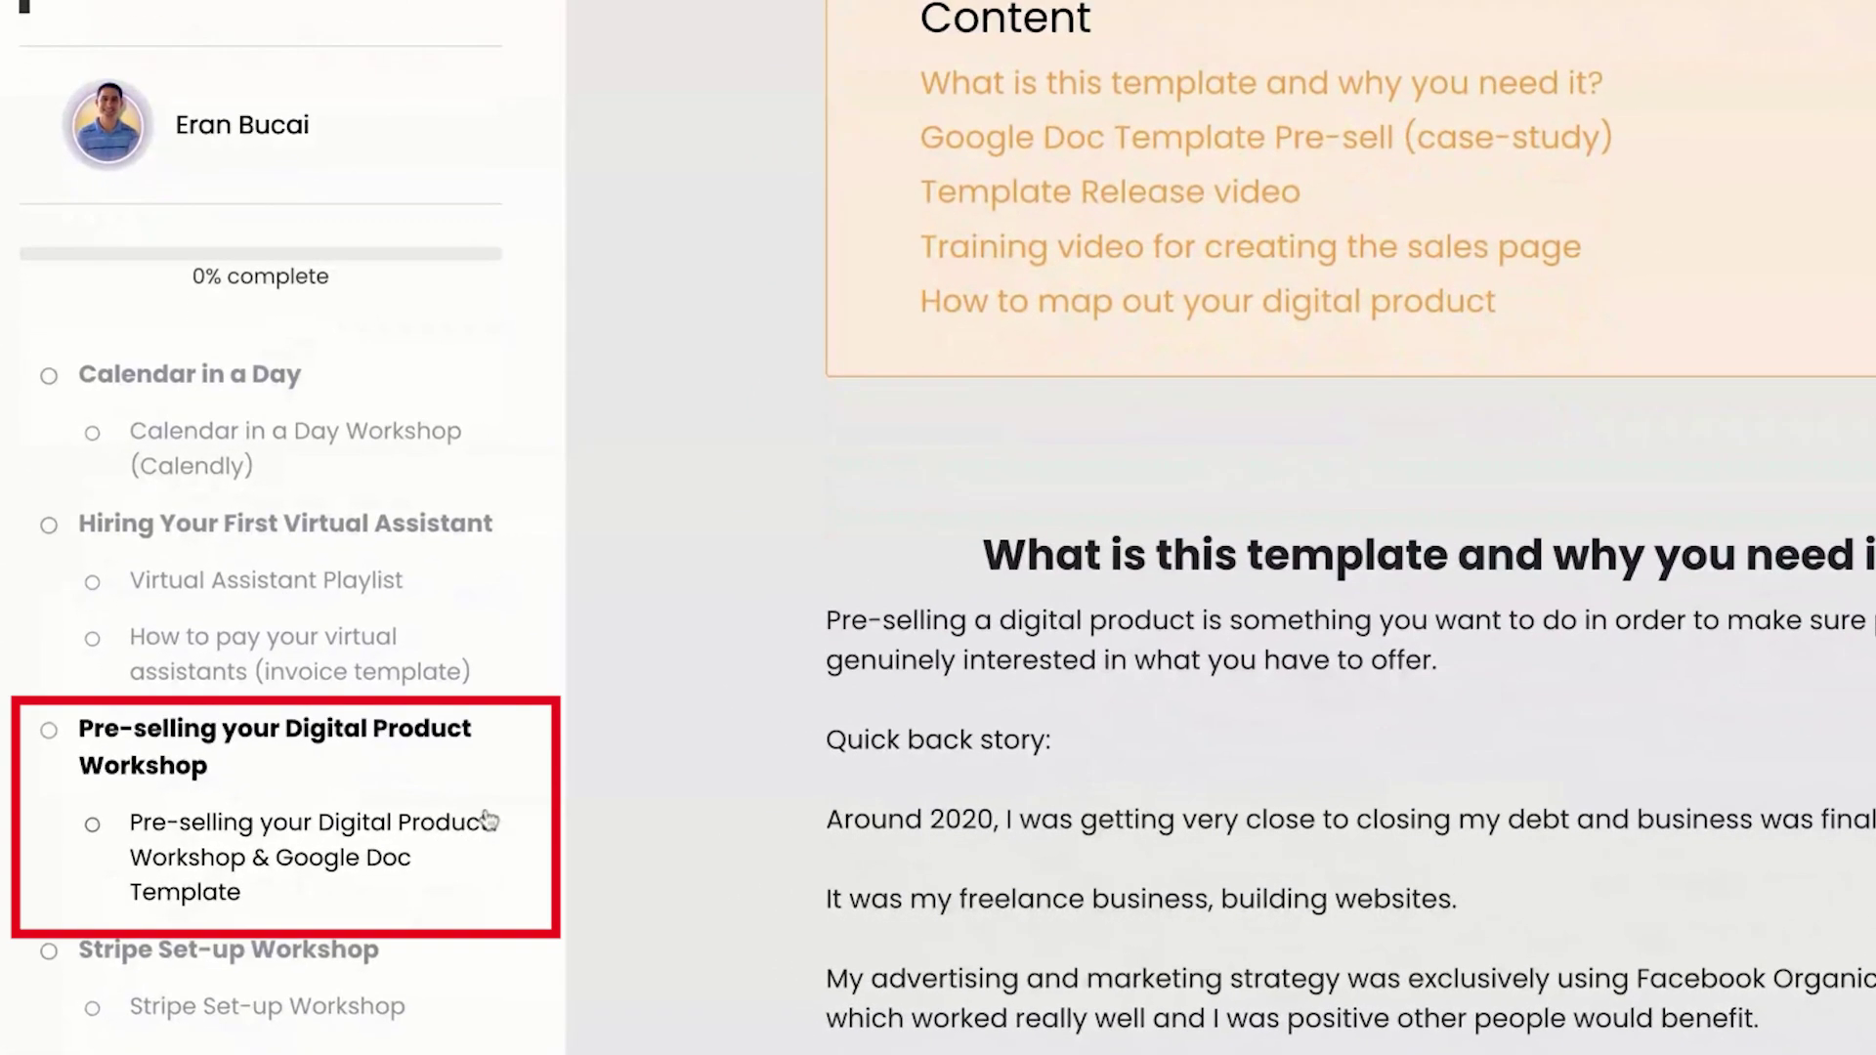
pyautogui.scroll(-1, 337, 841)
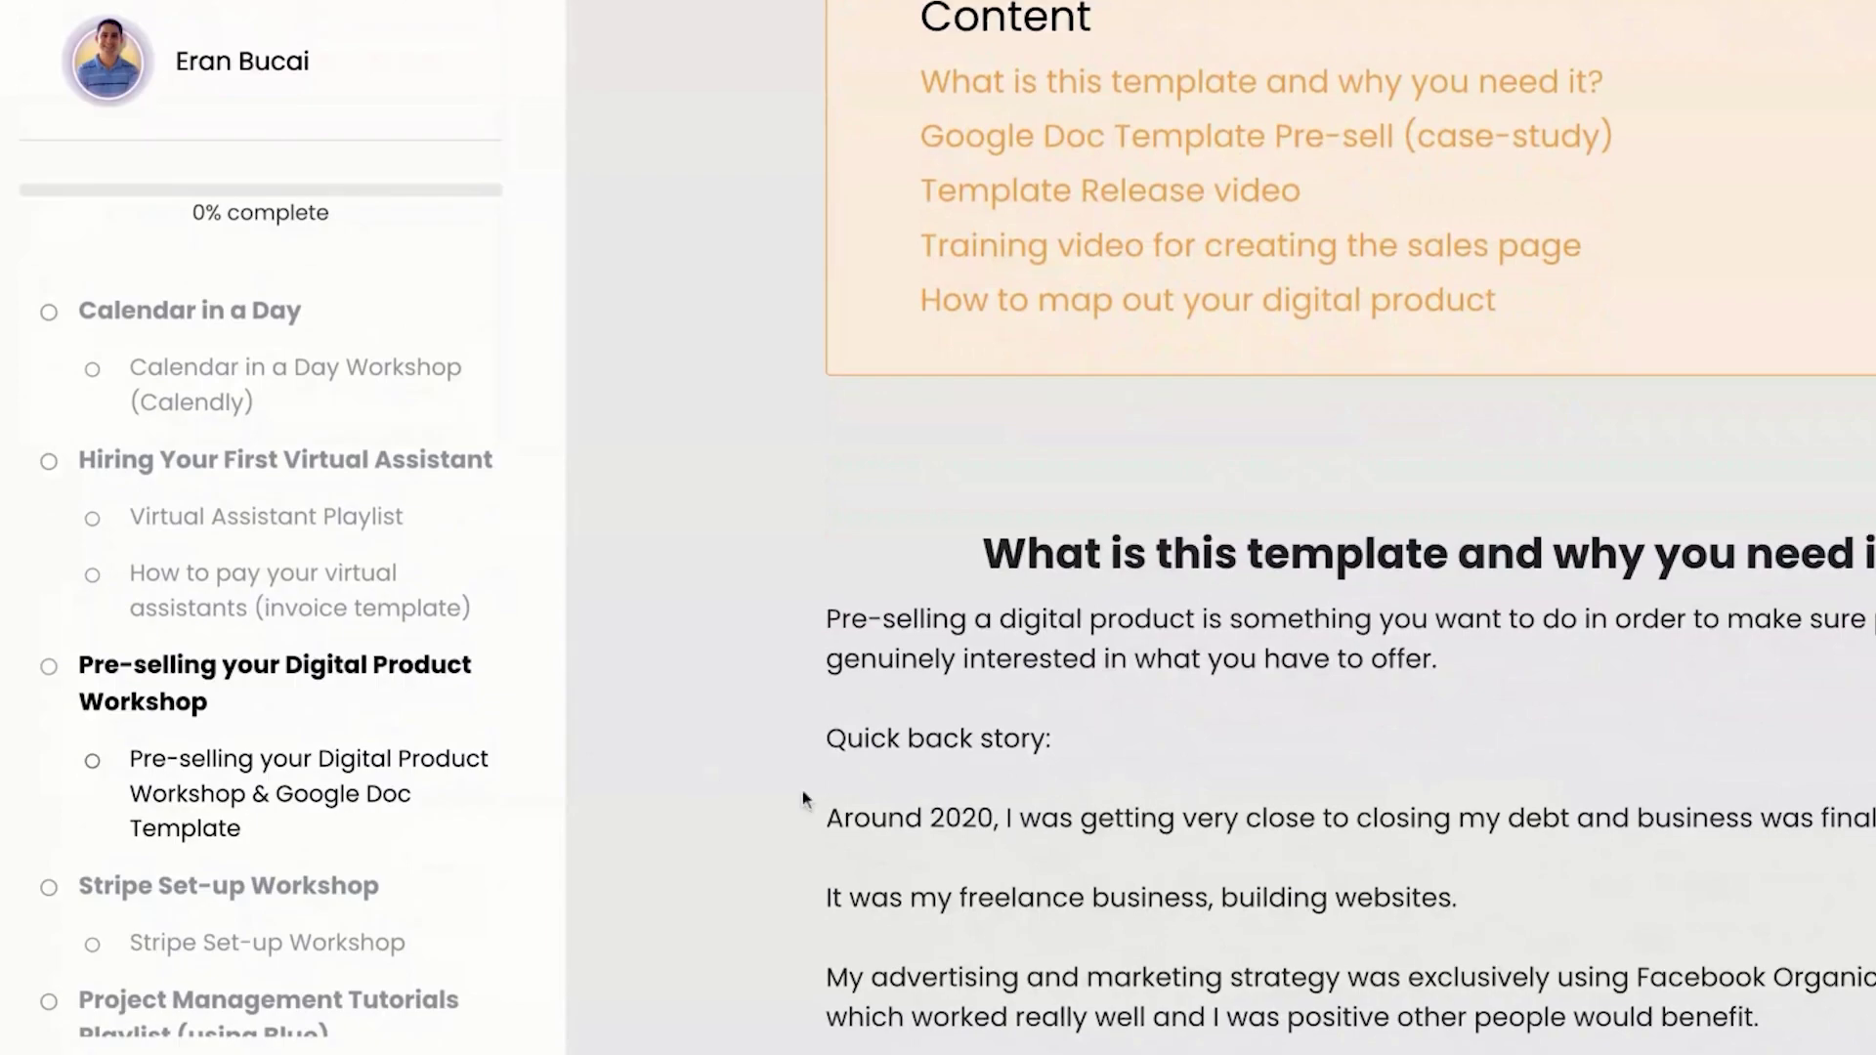
pyautogui.scroll(-5, 804, 795)
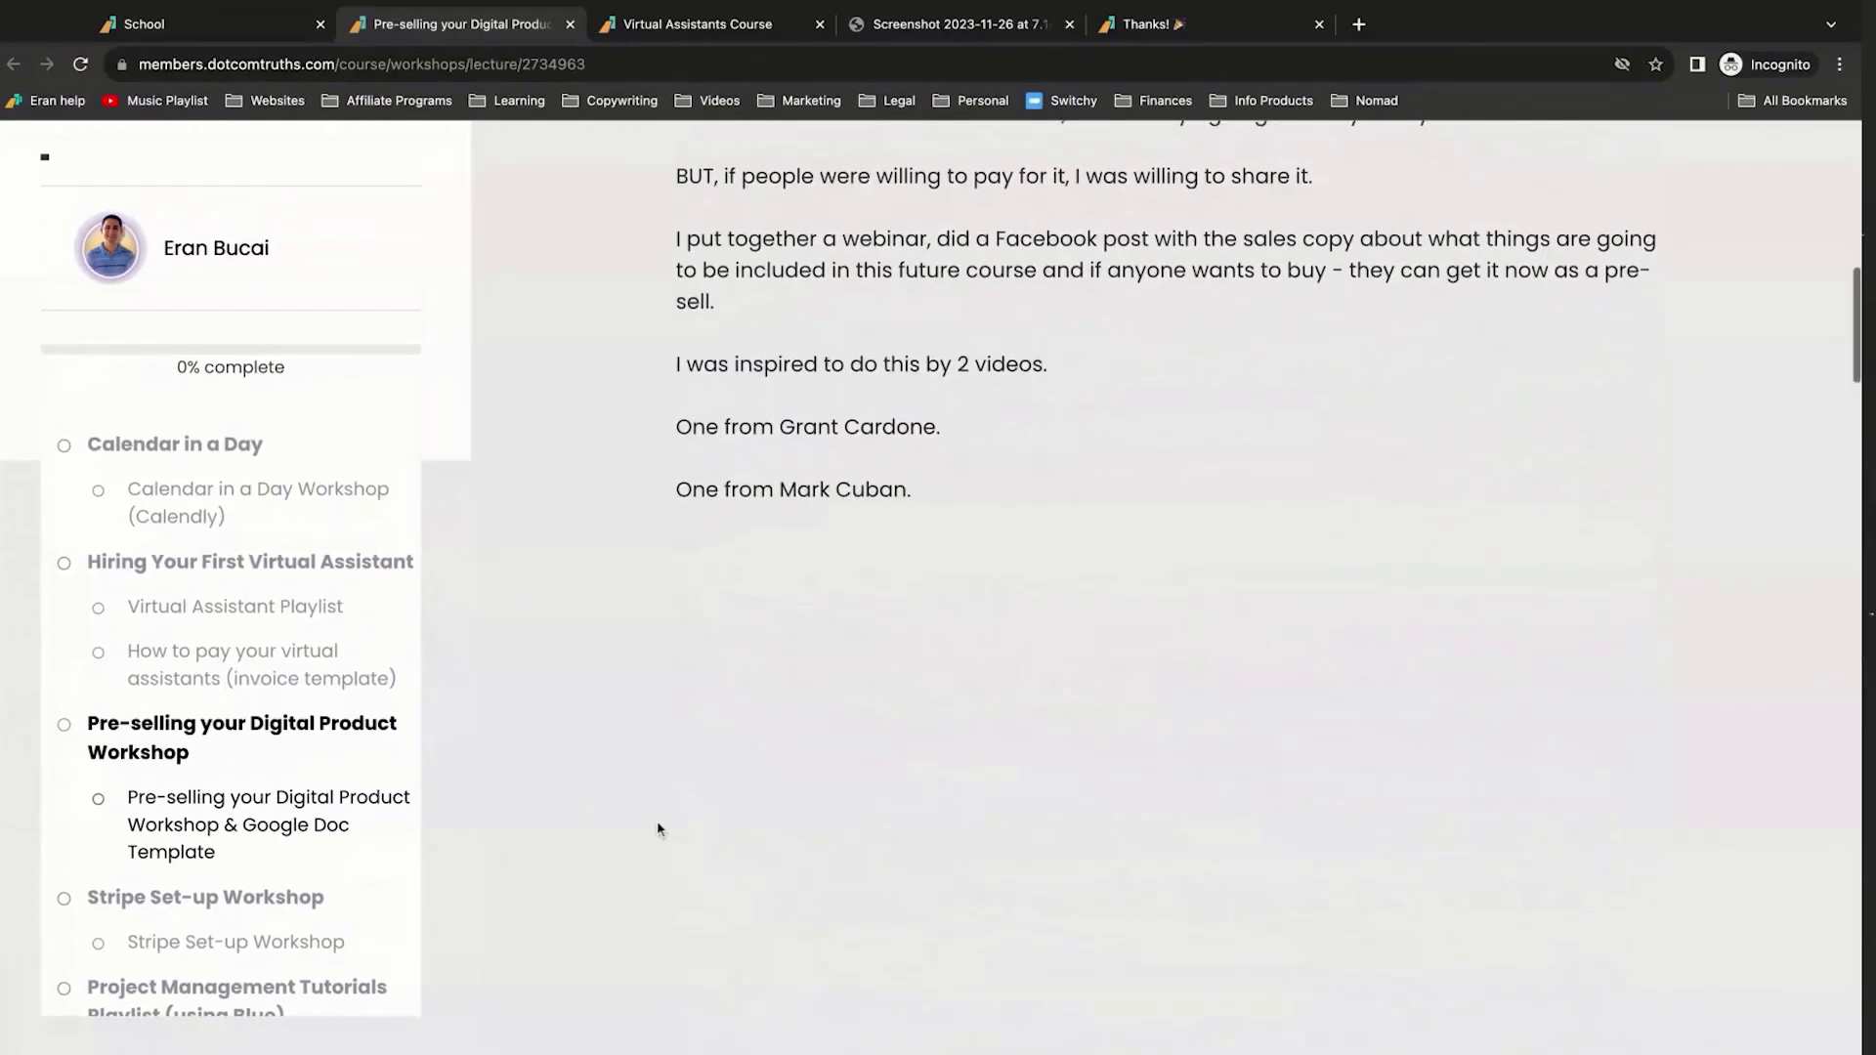
pyautogui.scroll(10, 658, 829)
pyautogui.click(277, 657)
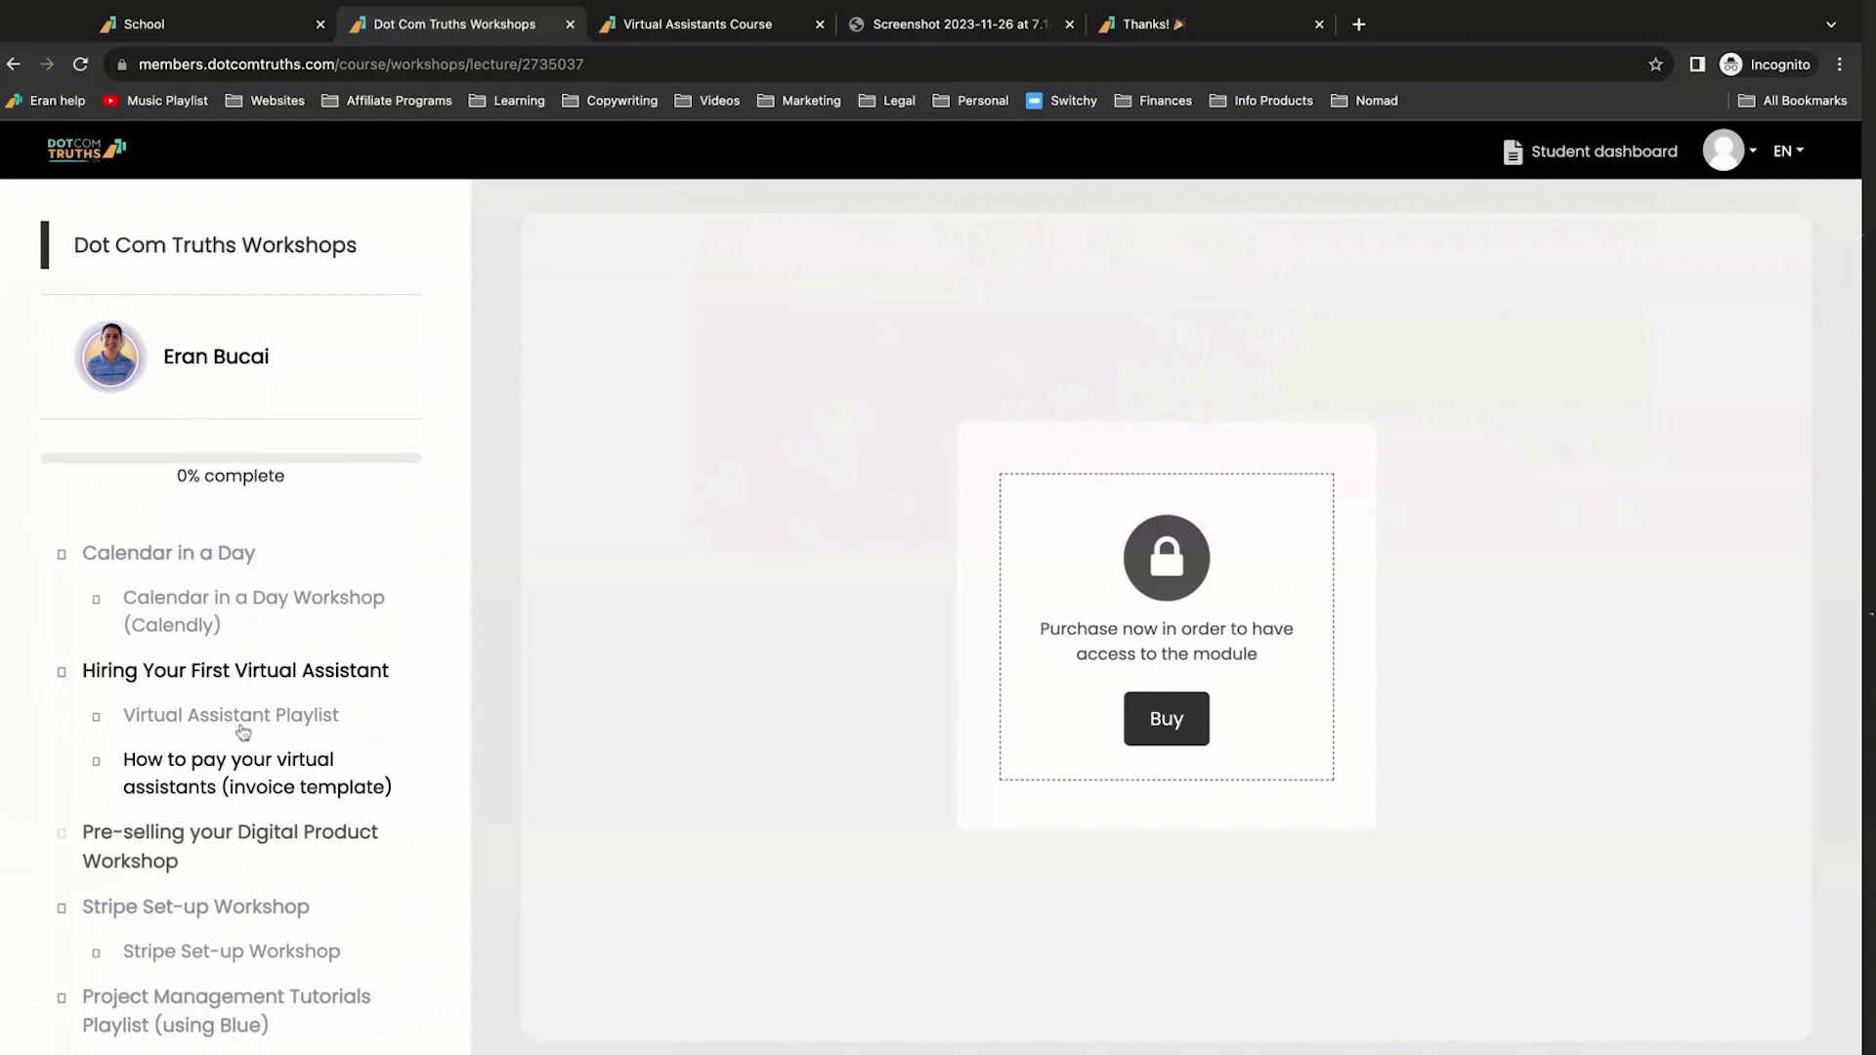
pyautogui.click(220, 913)
# Follow the locked virtual assistants lesson's Buy button to its VA sales page
pyautogui.click(219, 914)
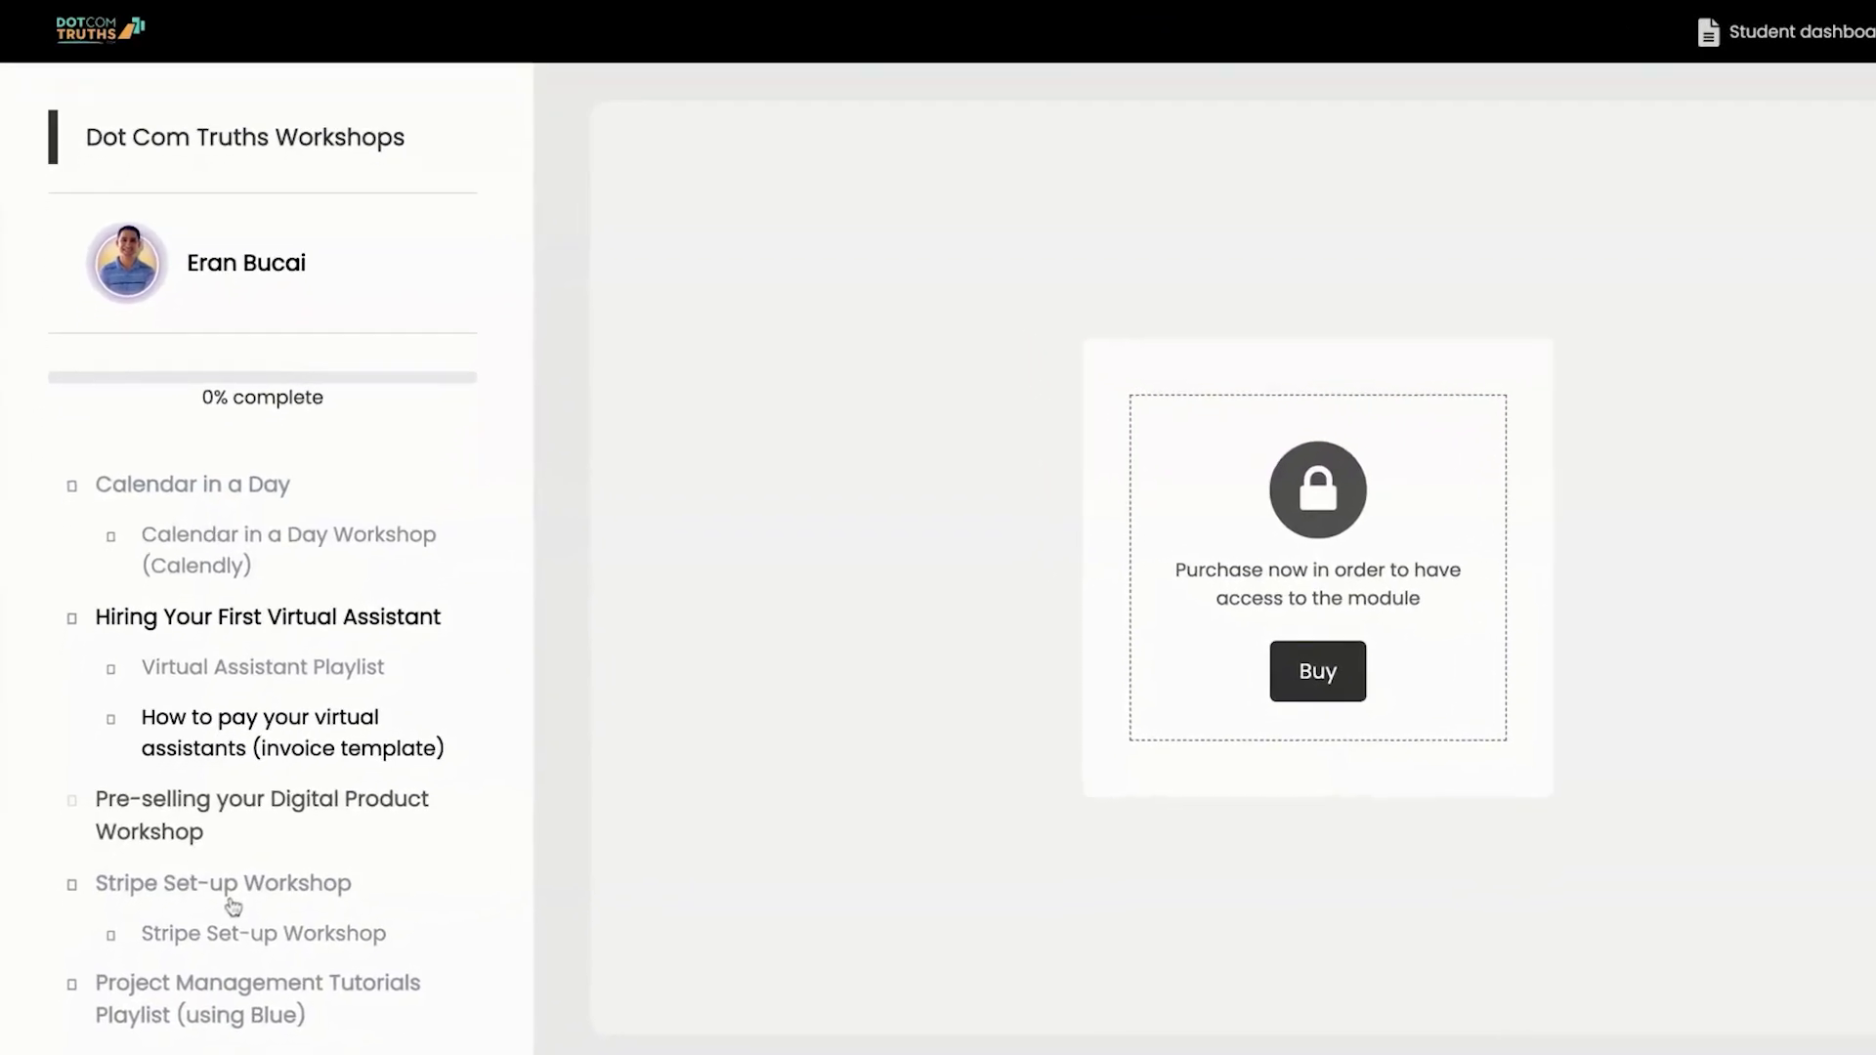
pyautogui.click(232, 907)
pyautogui.click(231, 900)
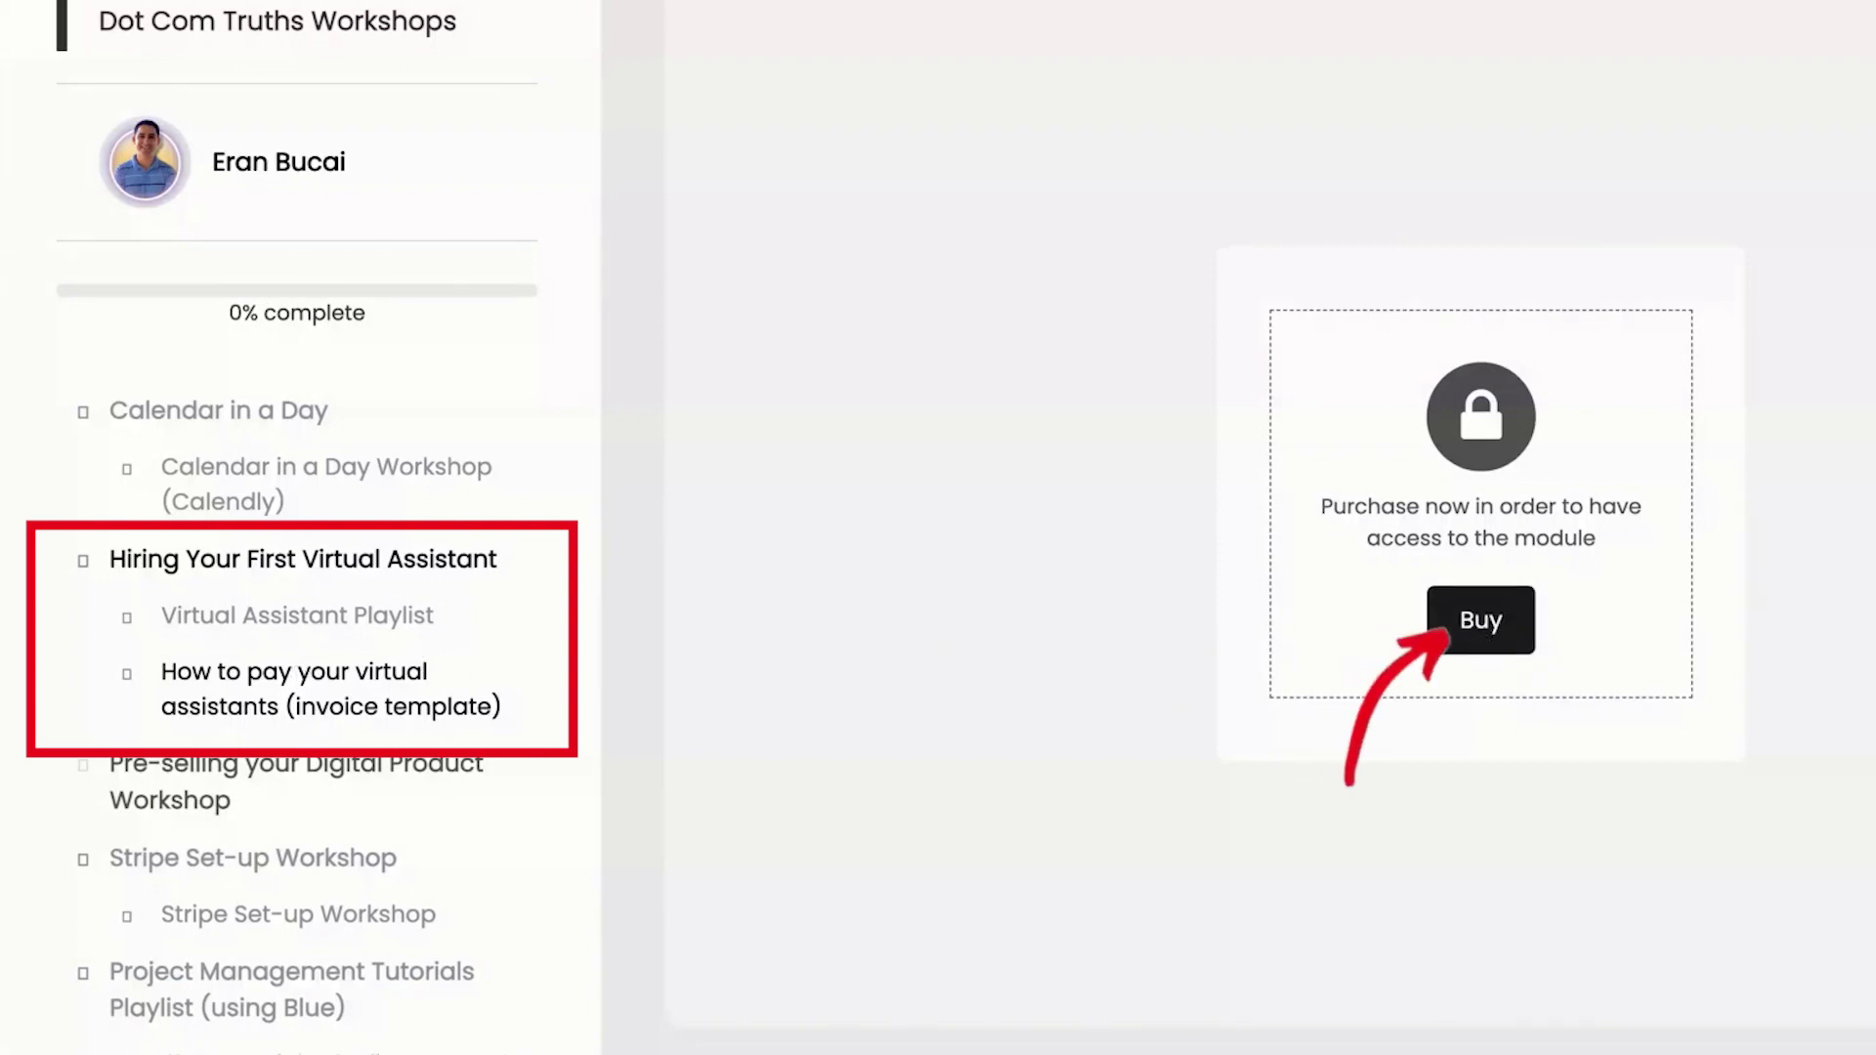
pyautogui.click(1481, 619)
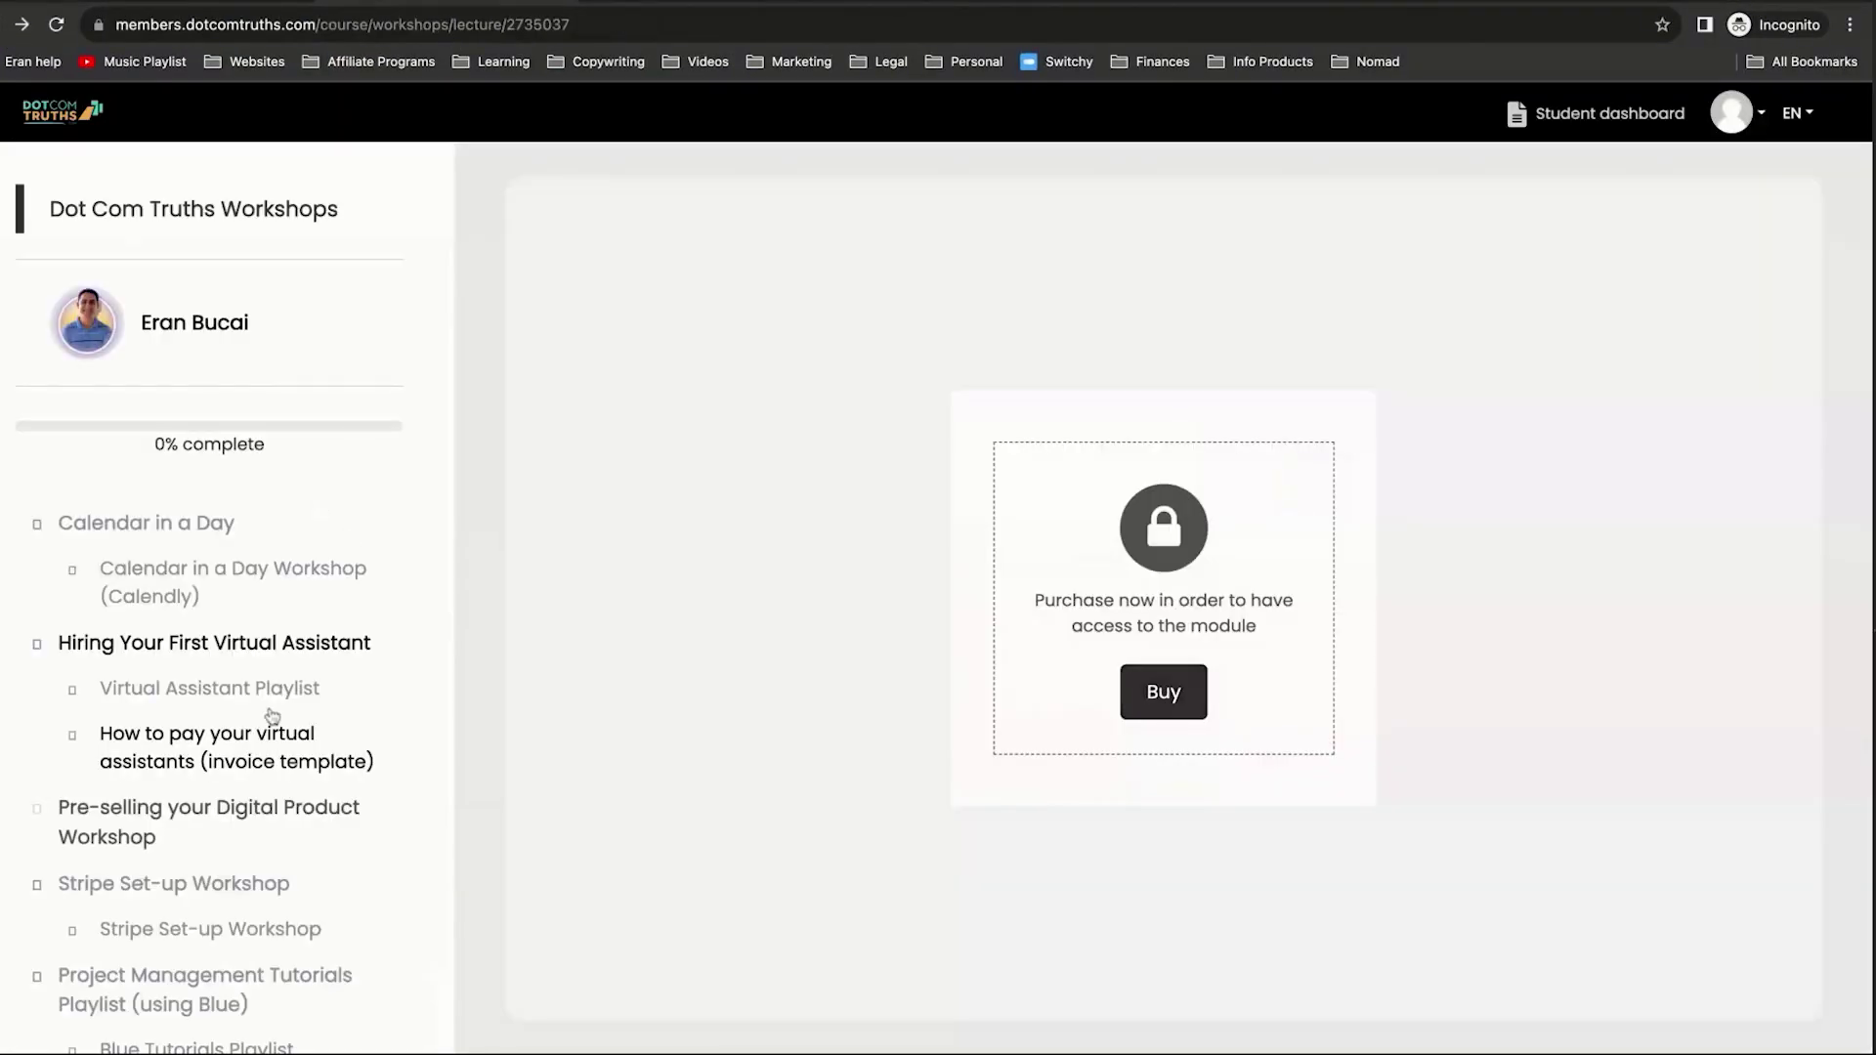
pyautogui.scroll(-10, 290, 737)
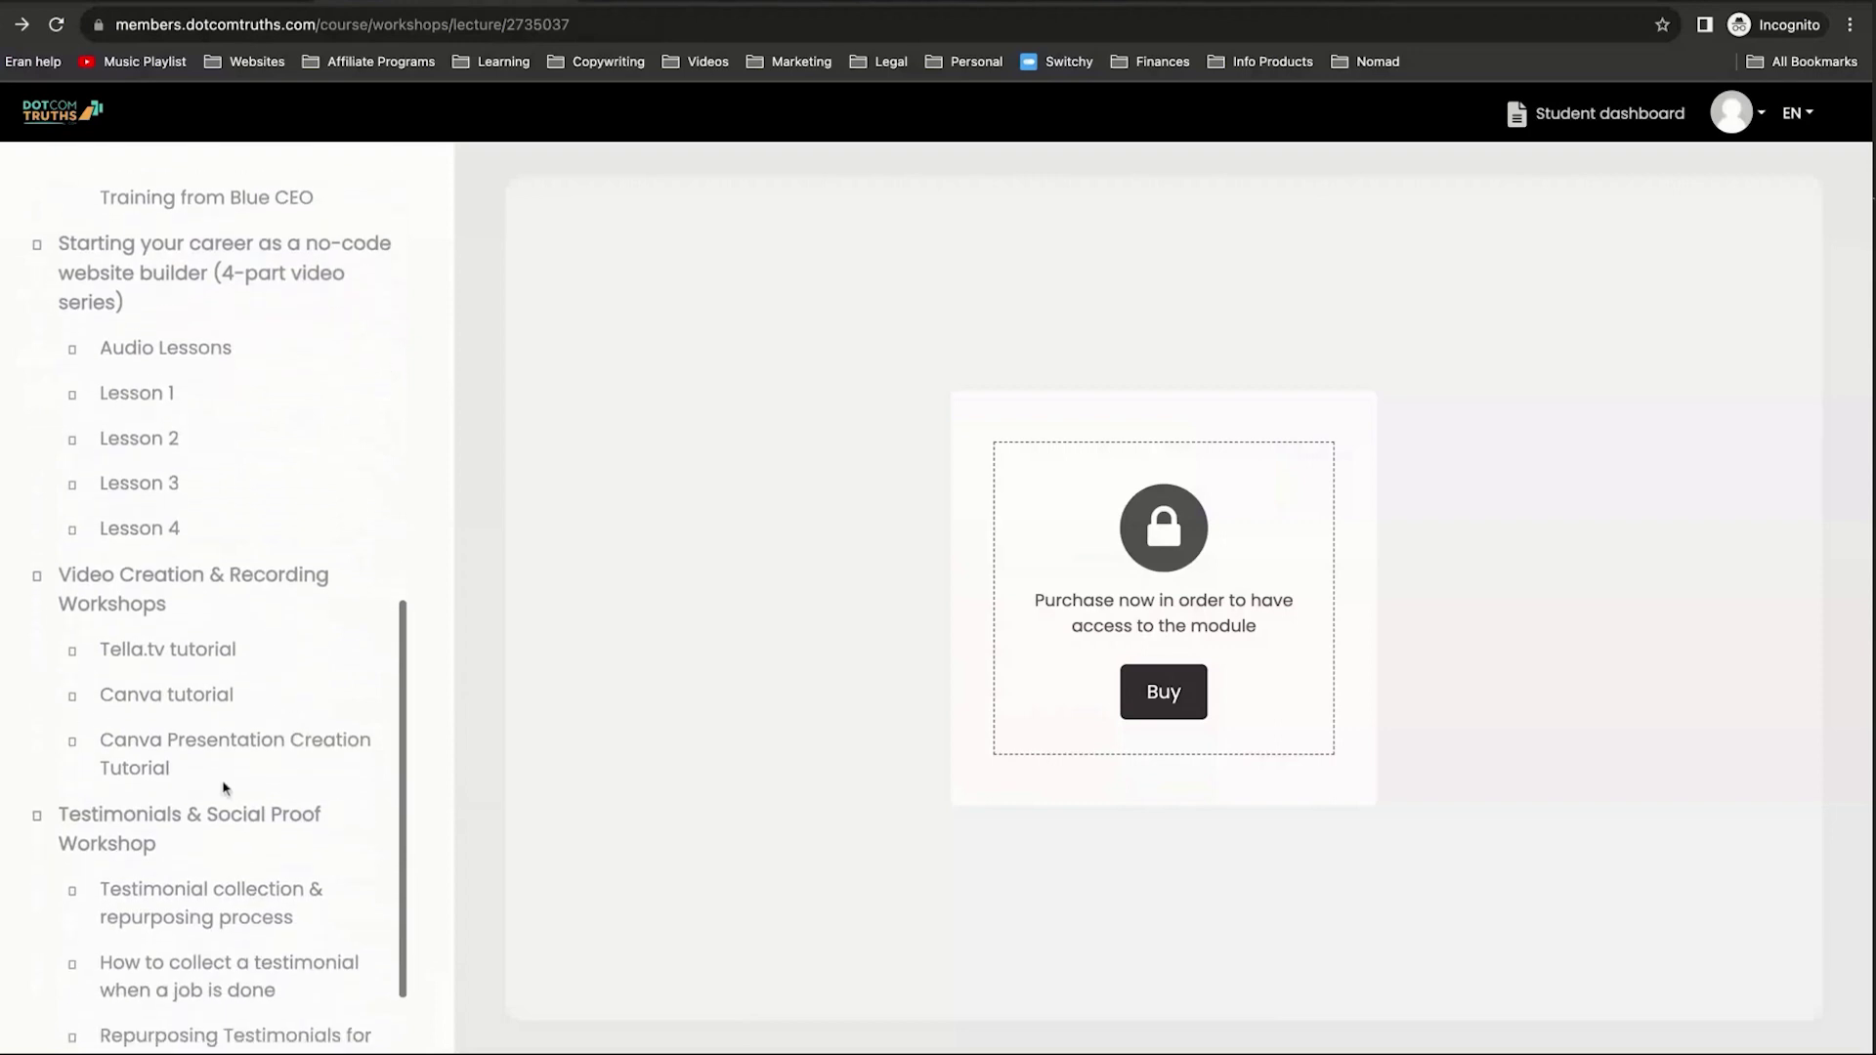
pyautogui.scroll(-2, 207, 769)
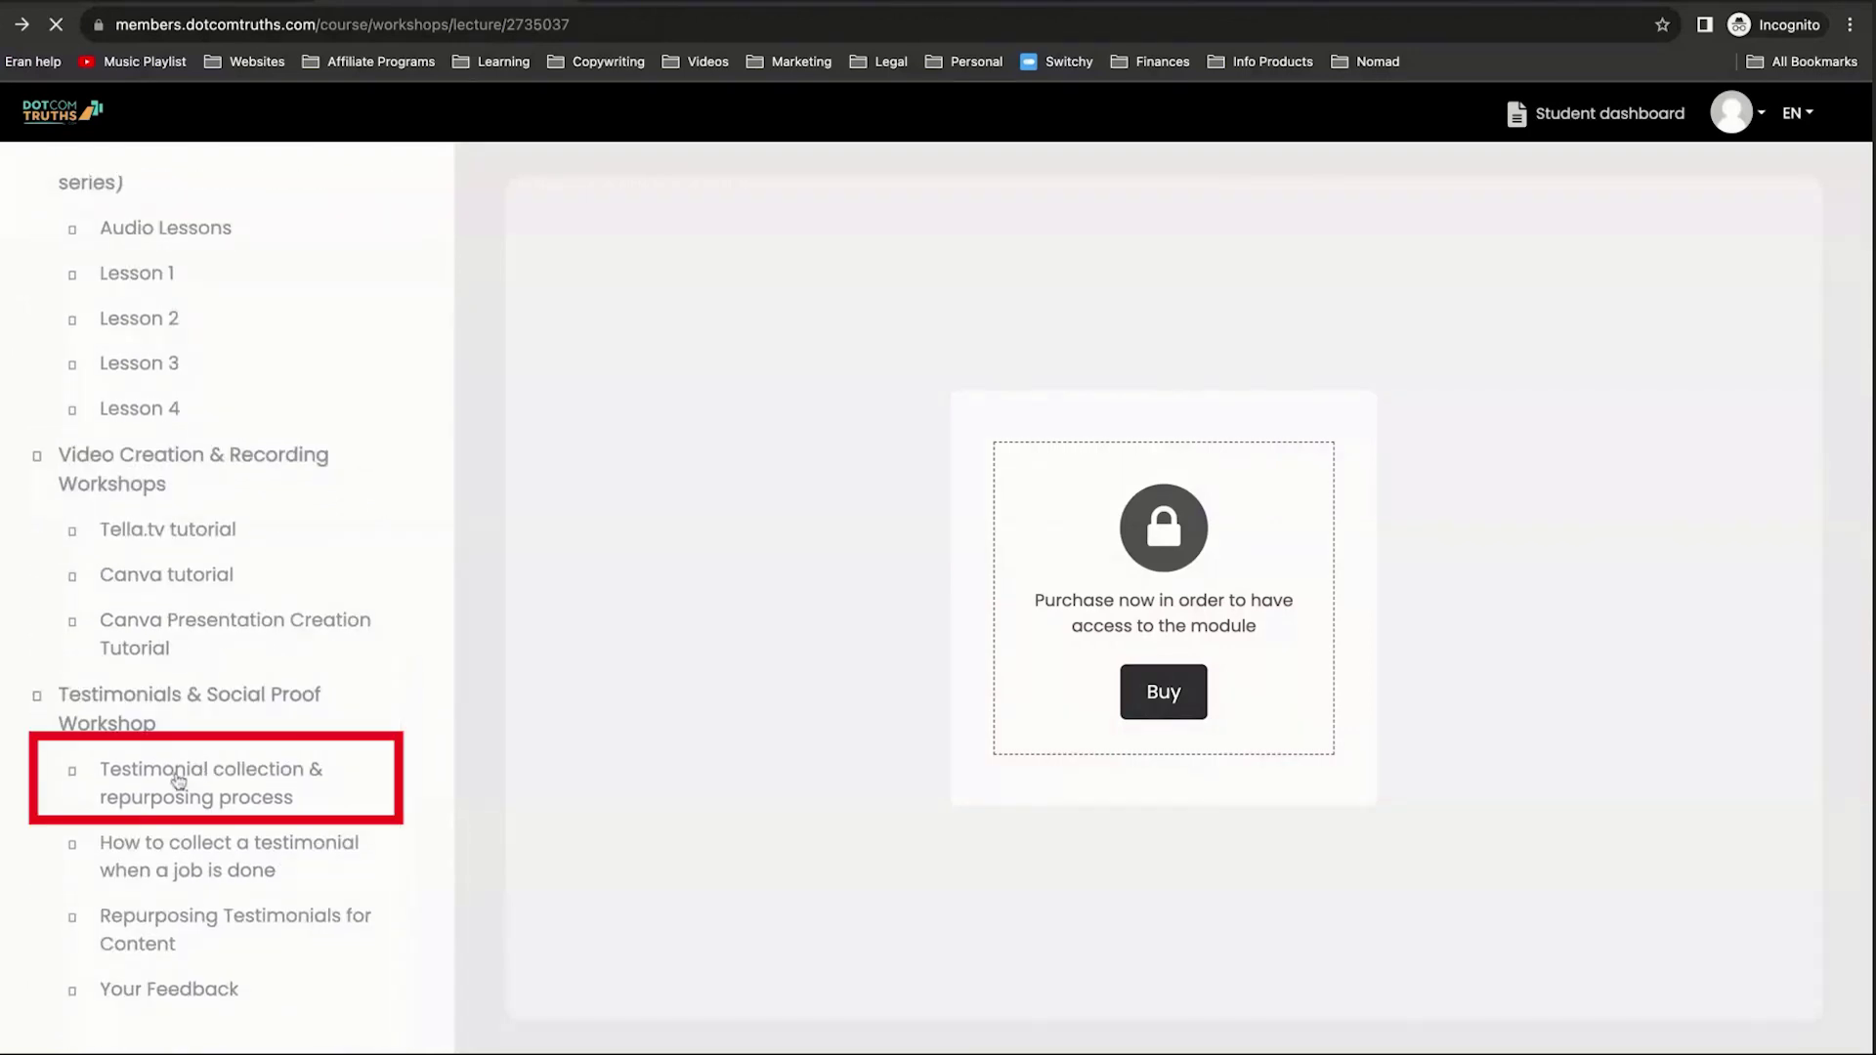
# Confirm the Testimonial collection lesson's Buy button opens the testimonials workshop sales page, then return
pyautogui.click(176, 774)
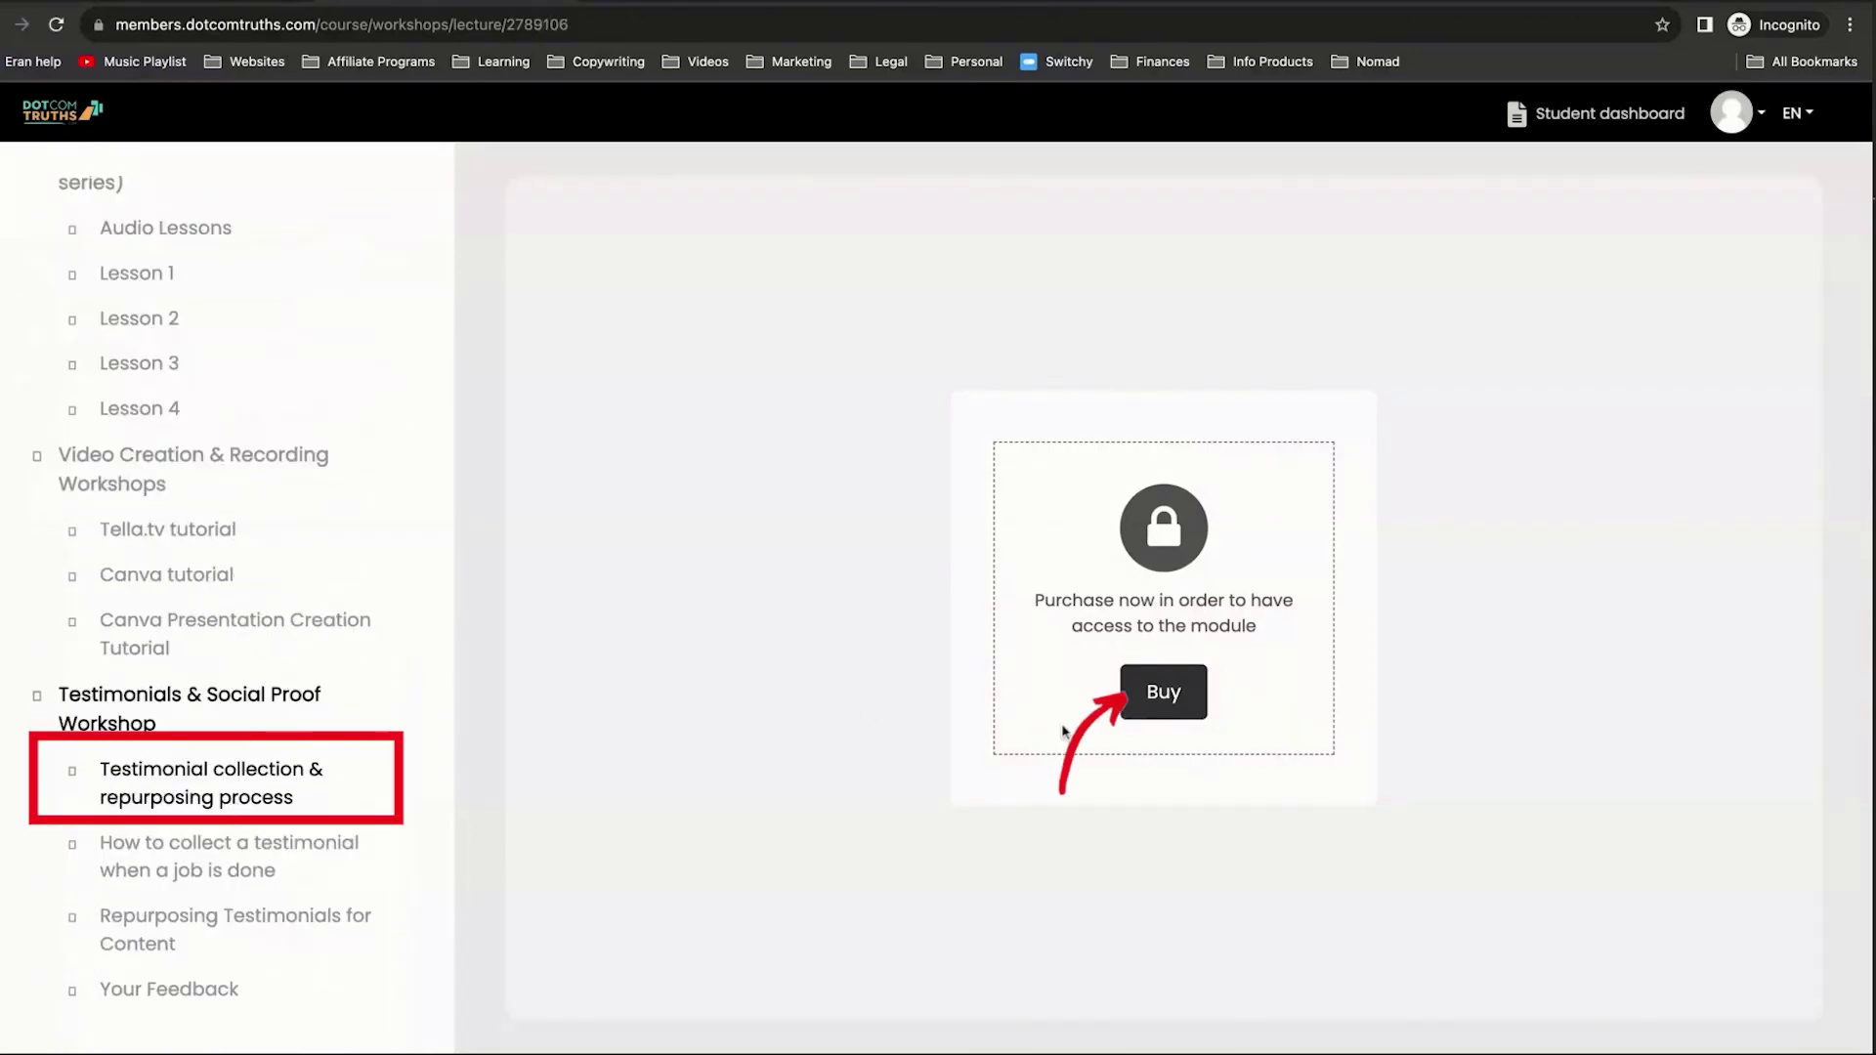
pyautogui.click(1153, 702)
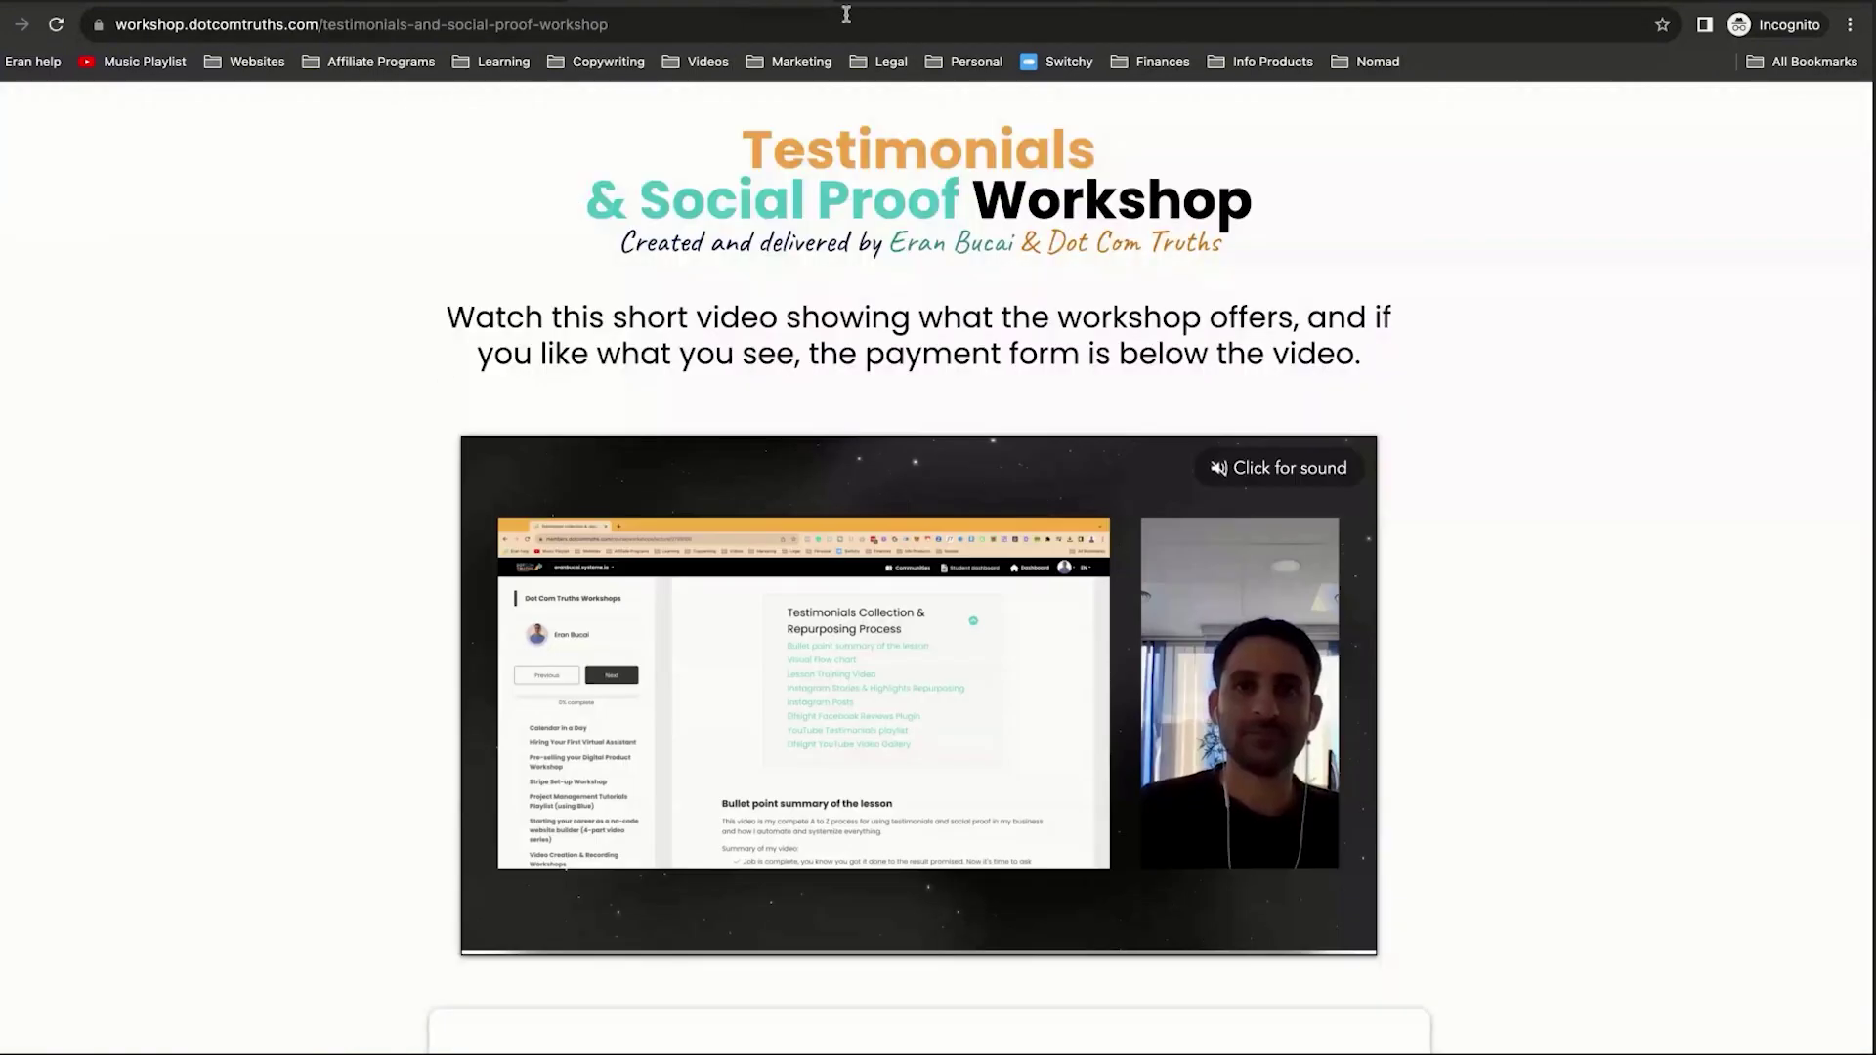
pyautogui.click(456, 8)
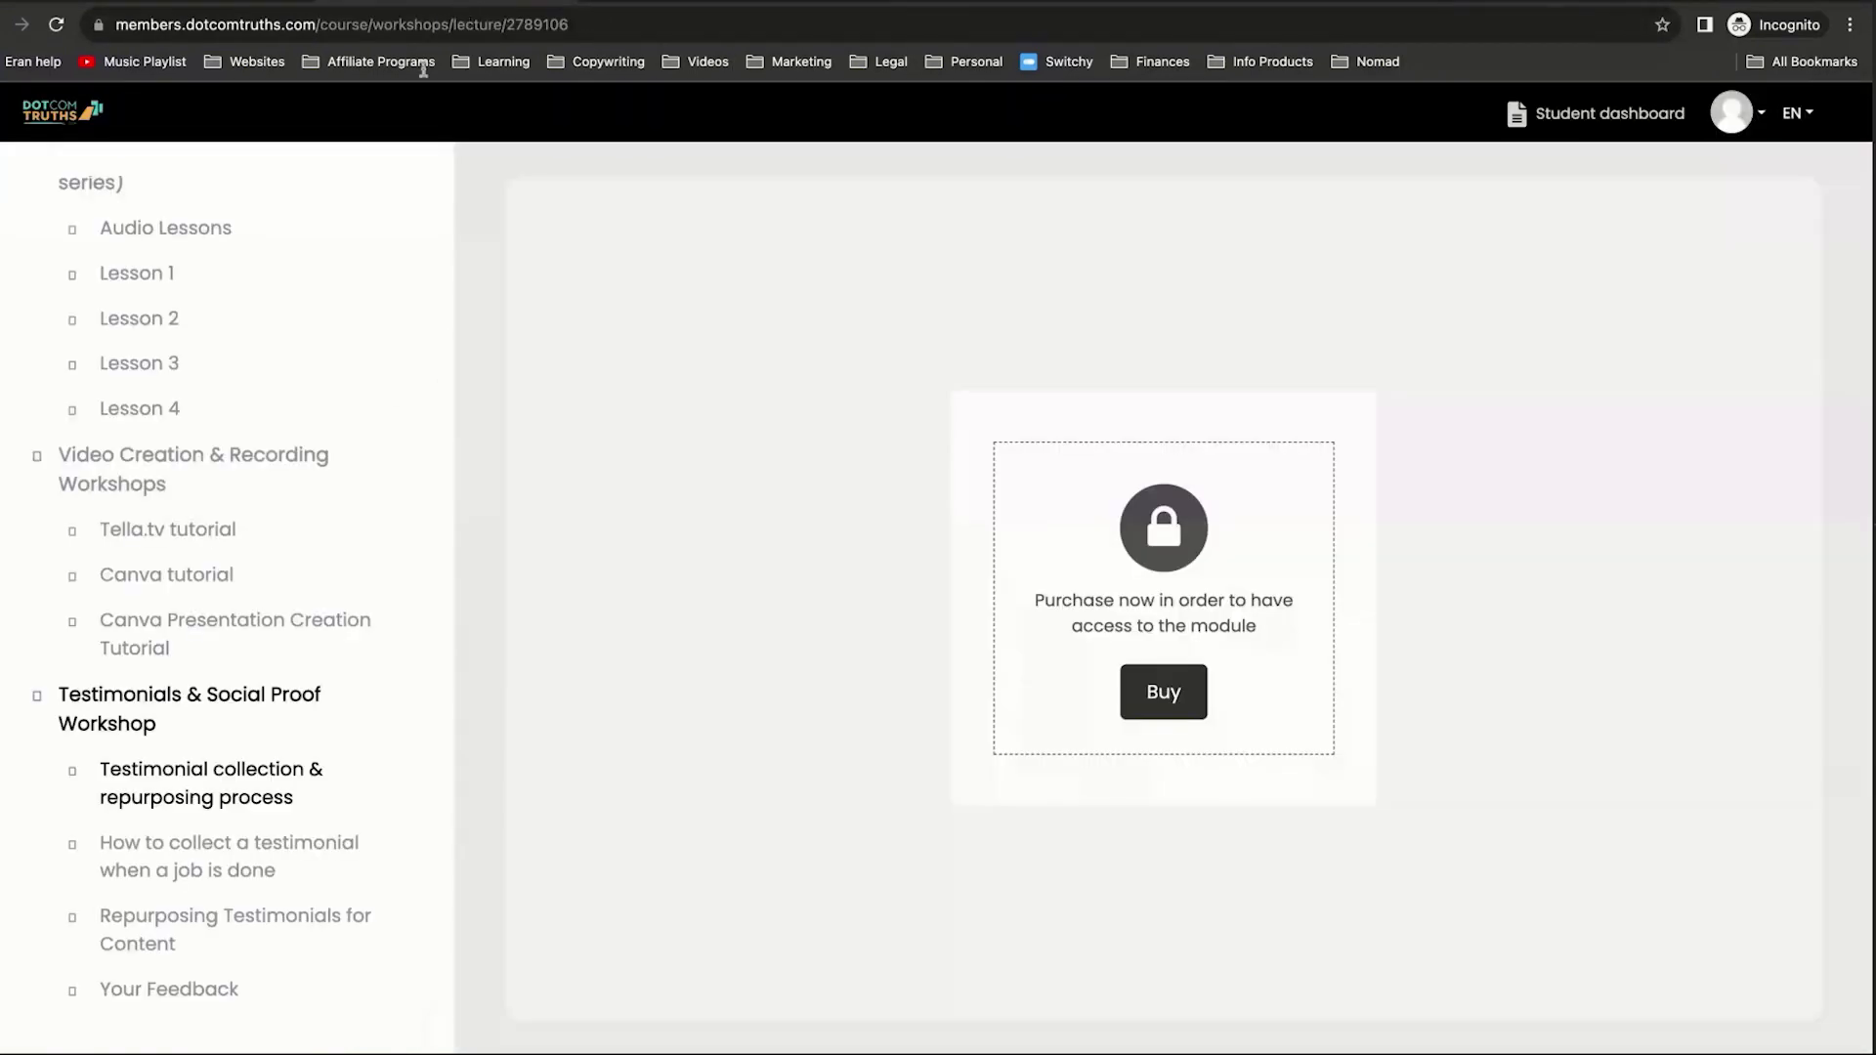
# Expand Pre-selling your Digital Product Workshop and open its purchased template lesson
pyautogui.scroll(7, 168, 672)
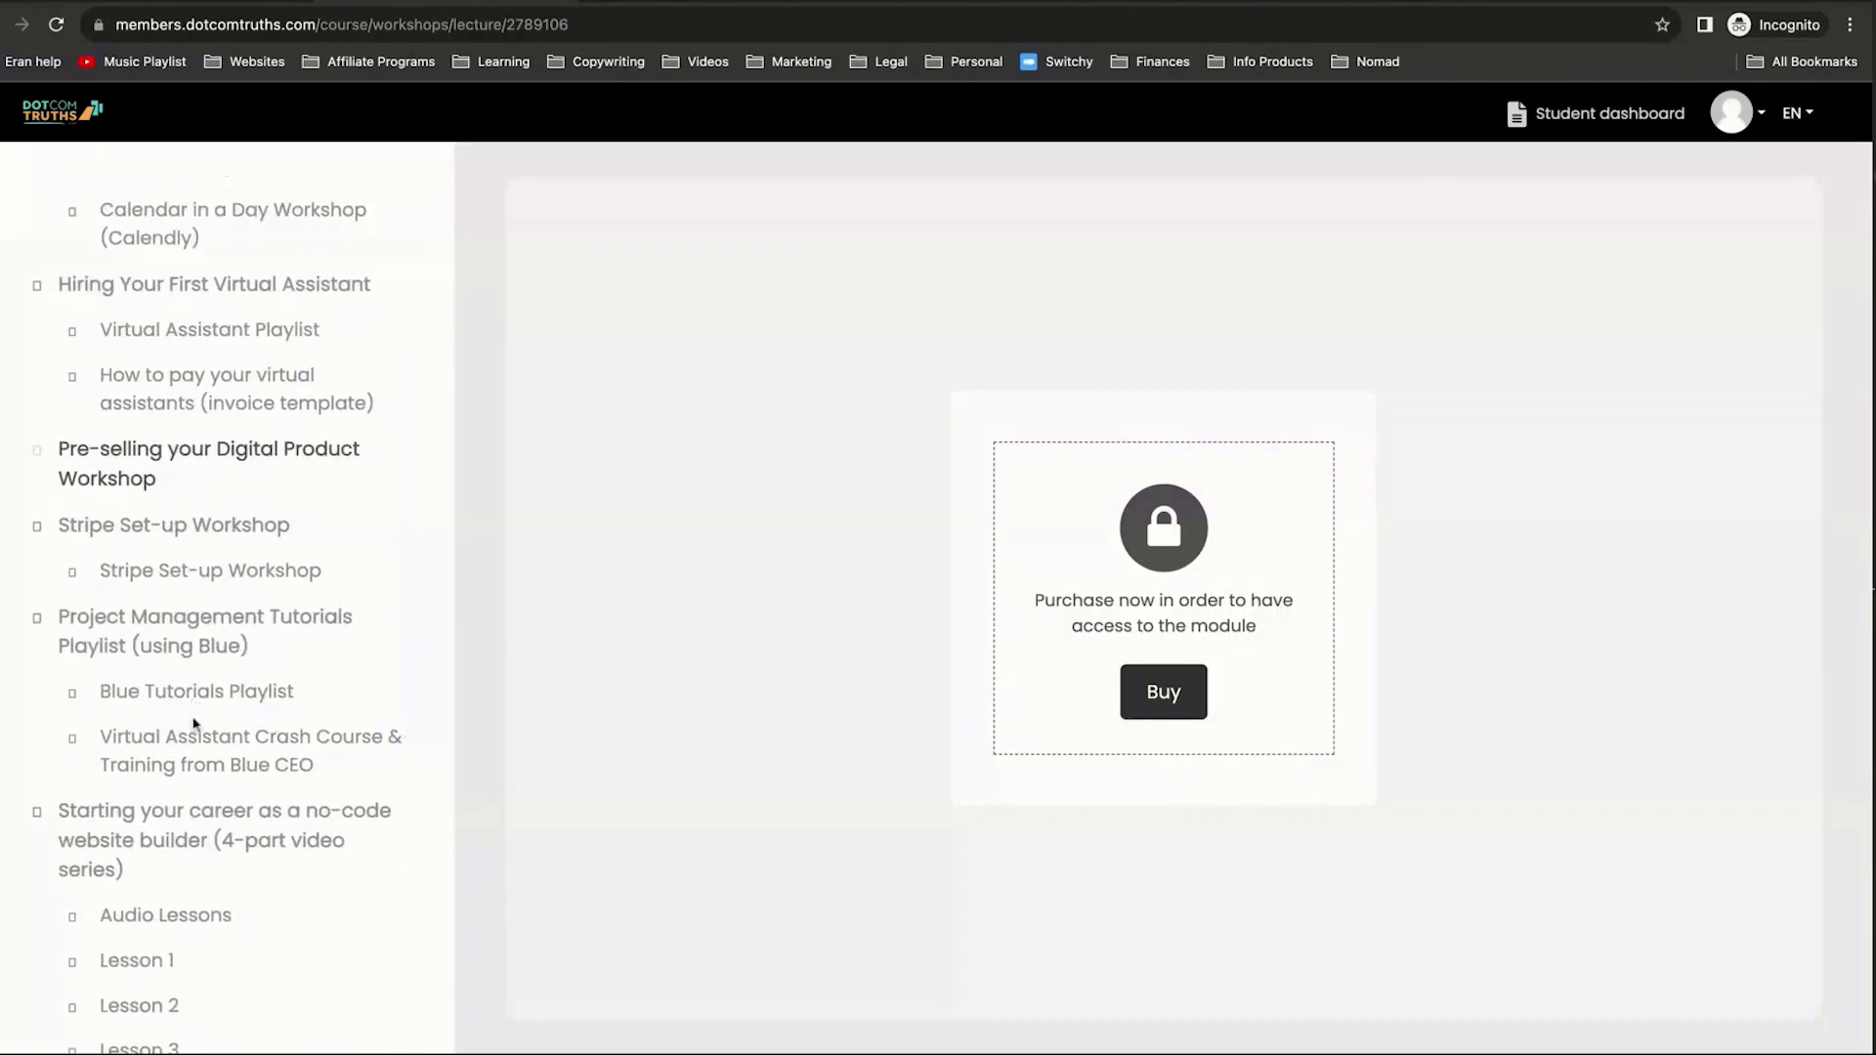
pyautogui.scroll(5, 202, 586)
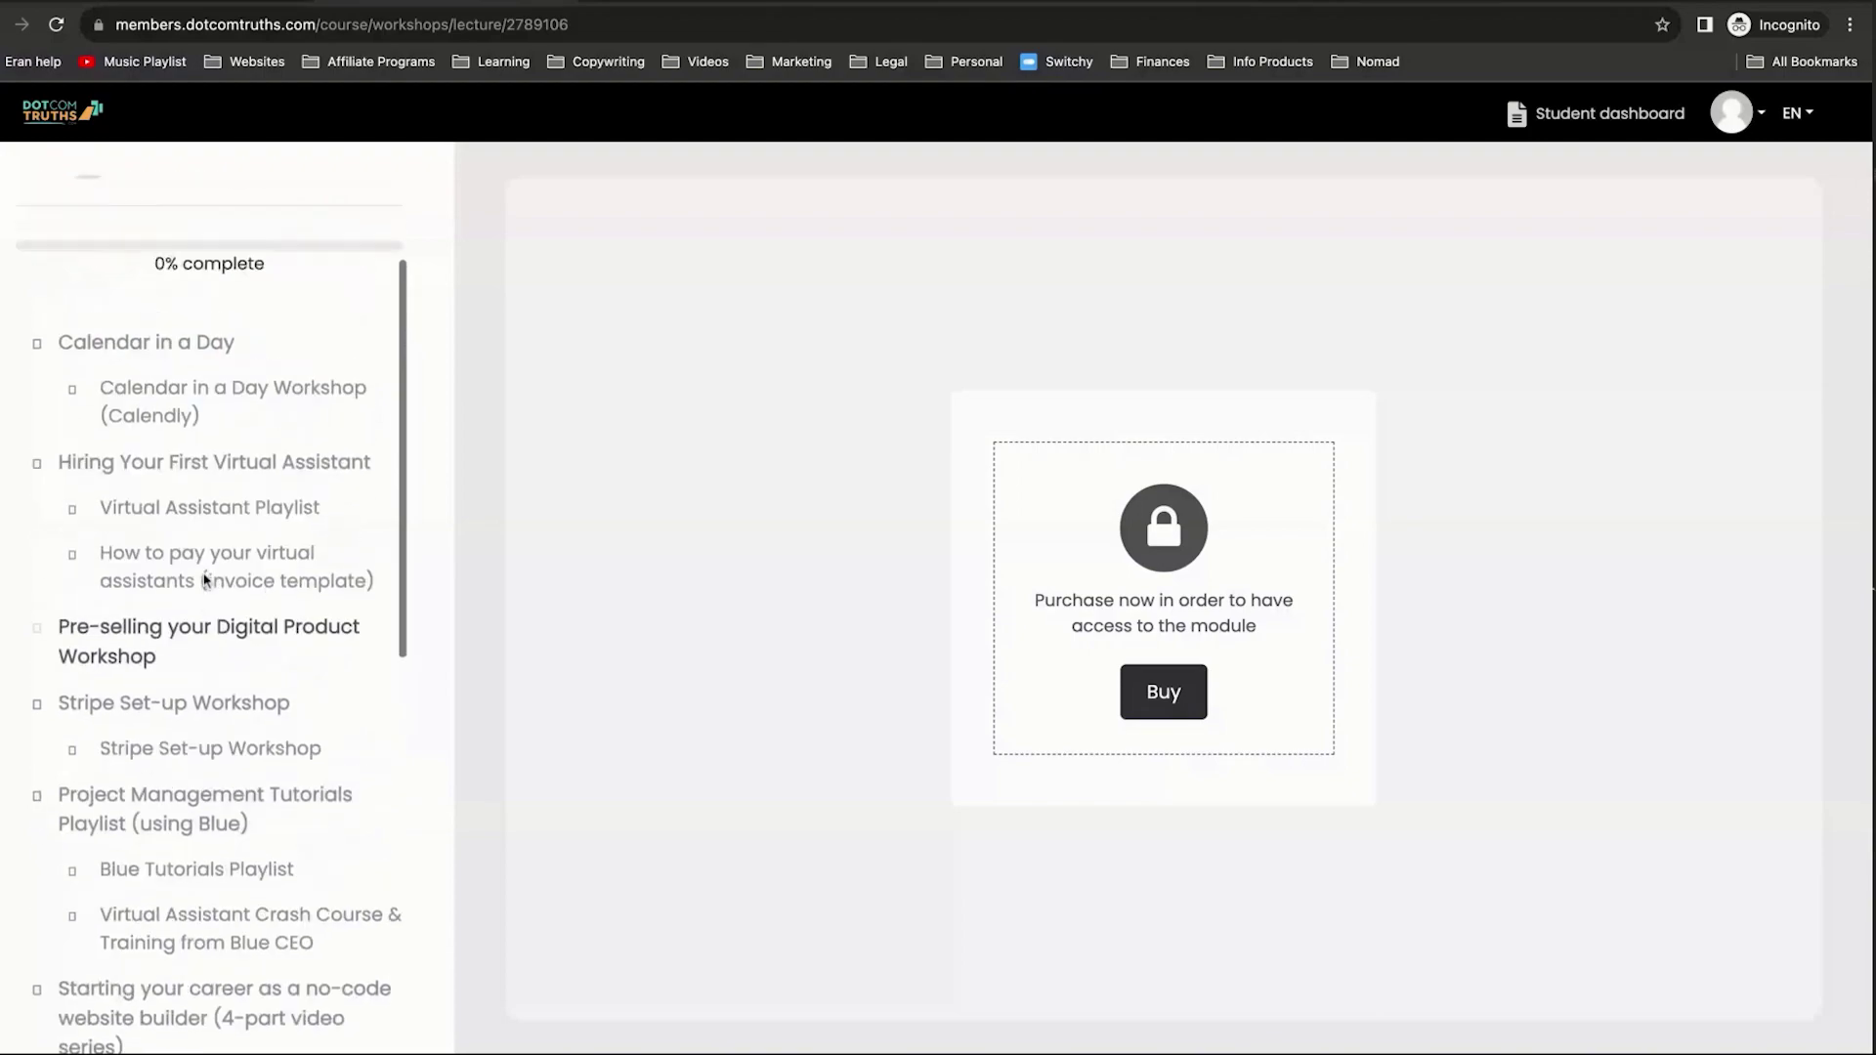
pyautogui.scroll(-2, 197, 625)
pyautogui.click(196, 625)
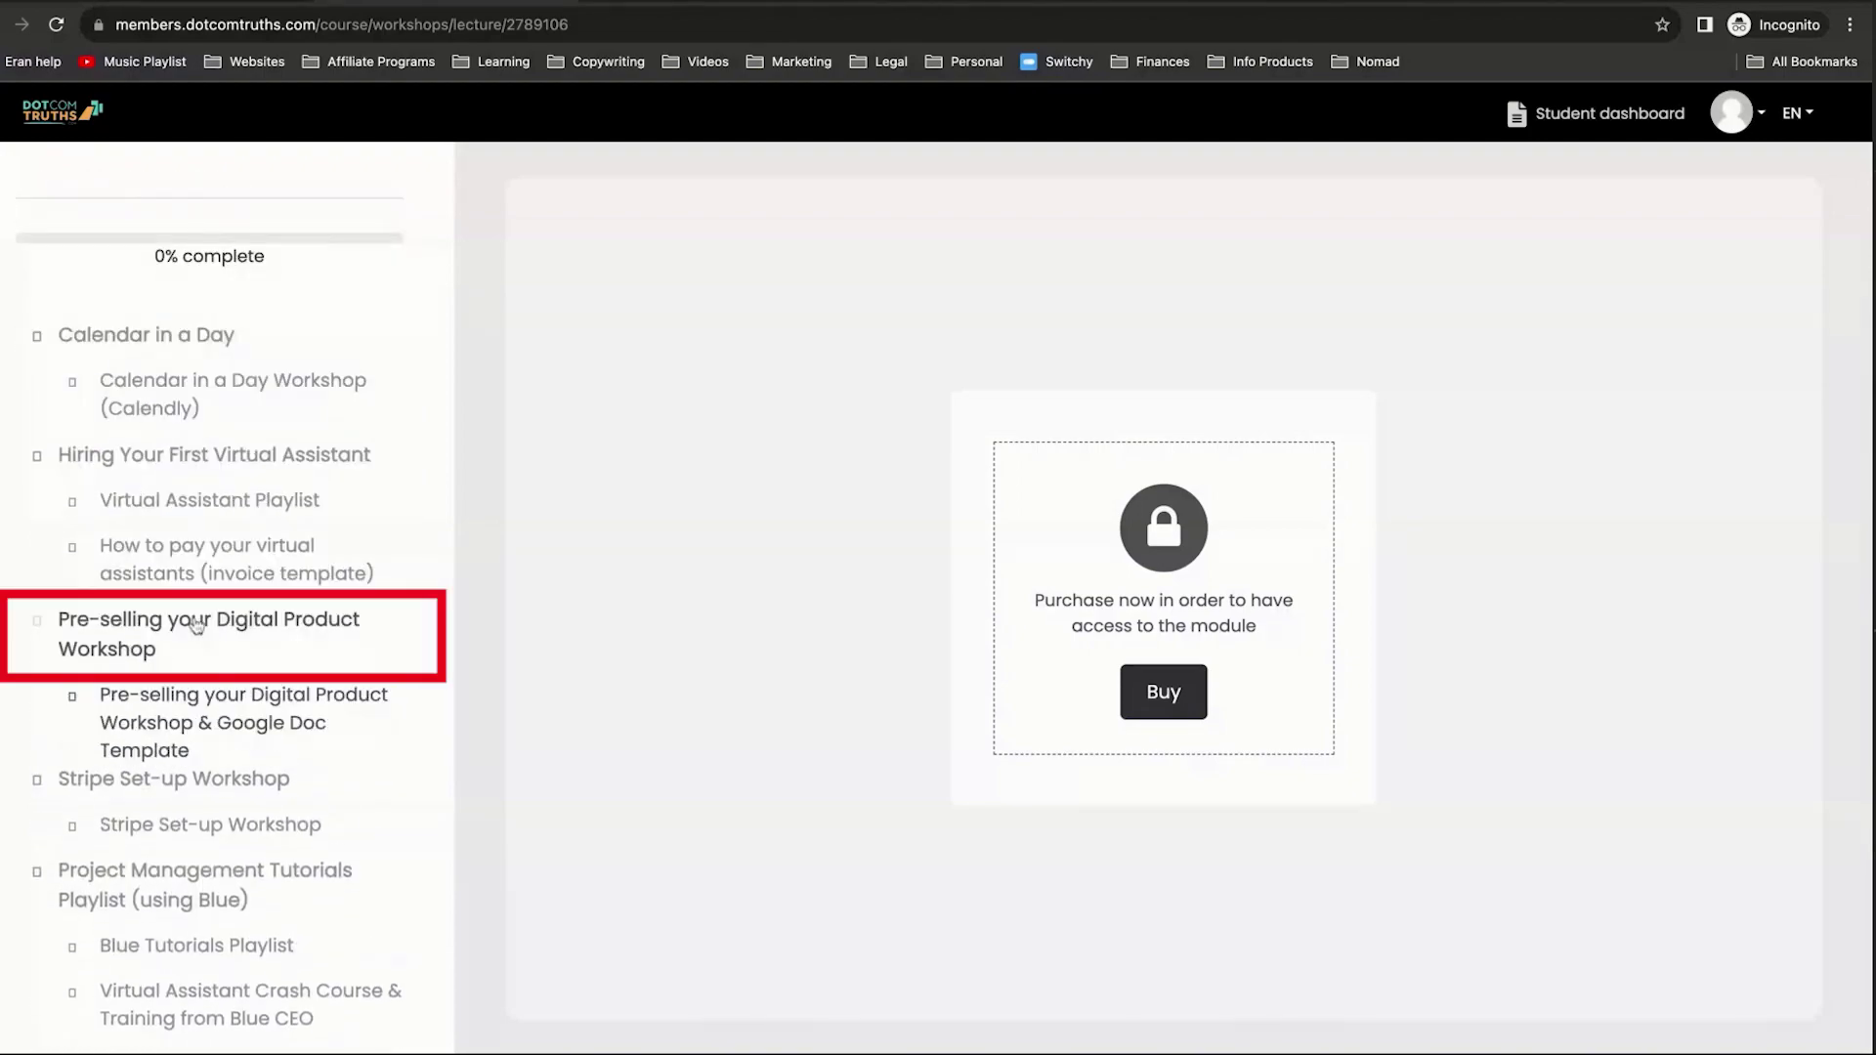
pyautogui.click(159, 711)
pyautogui.scroll(-15, 570, 831)
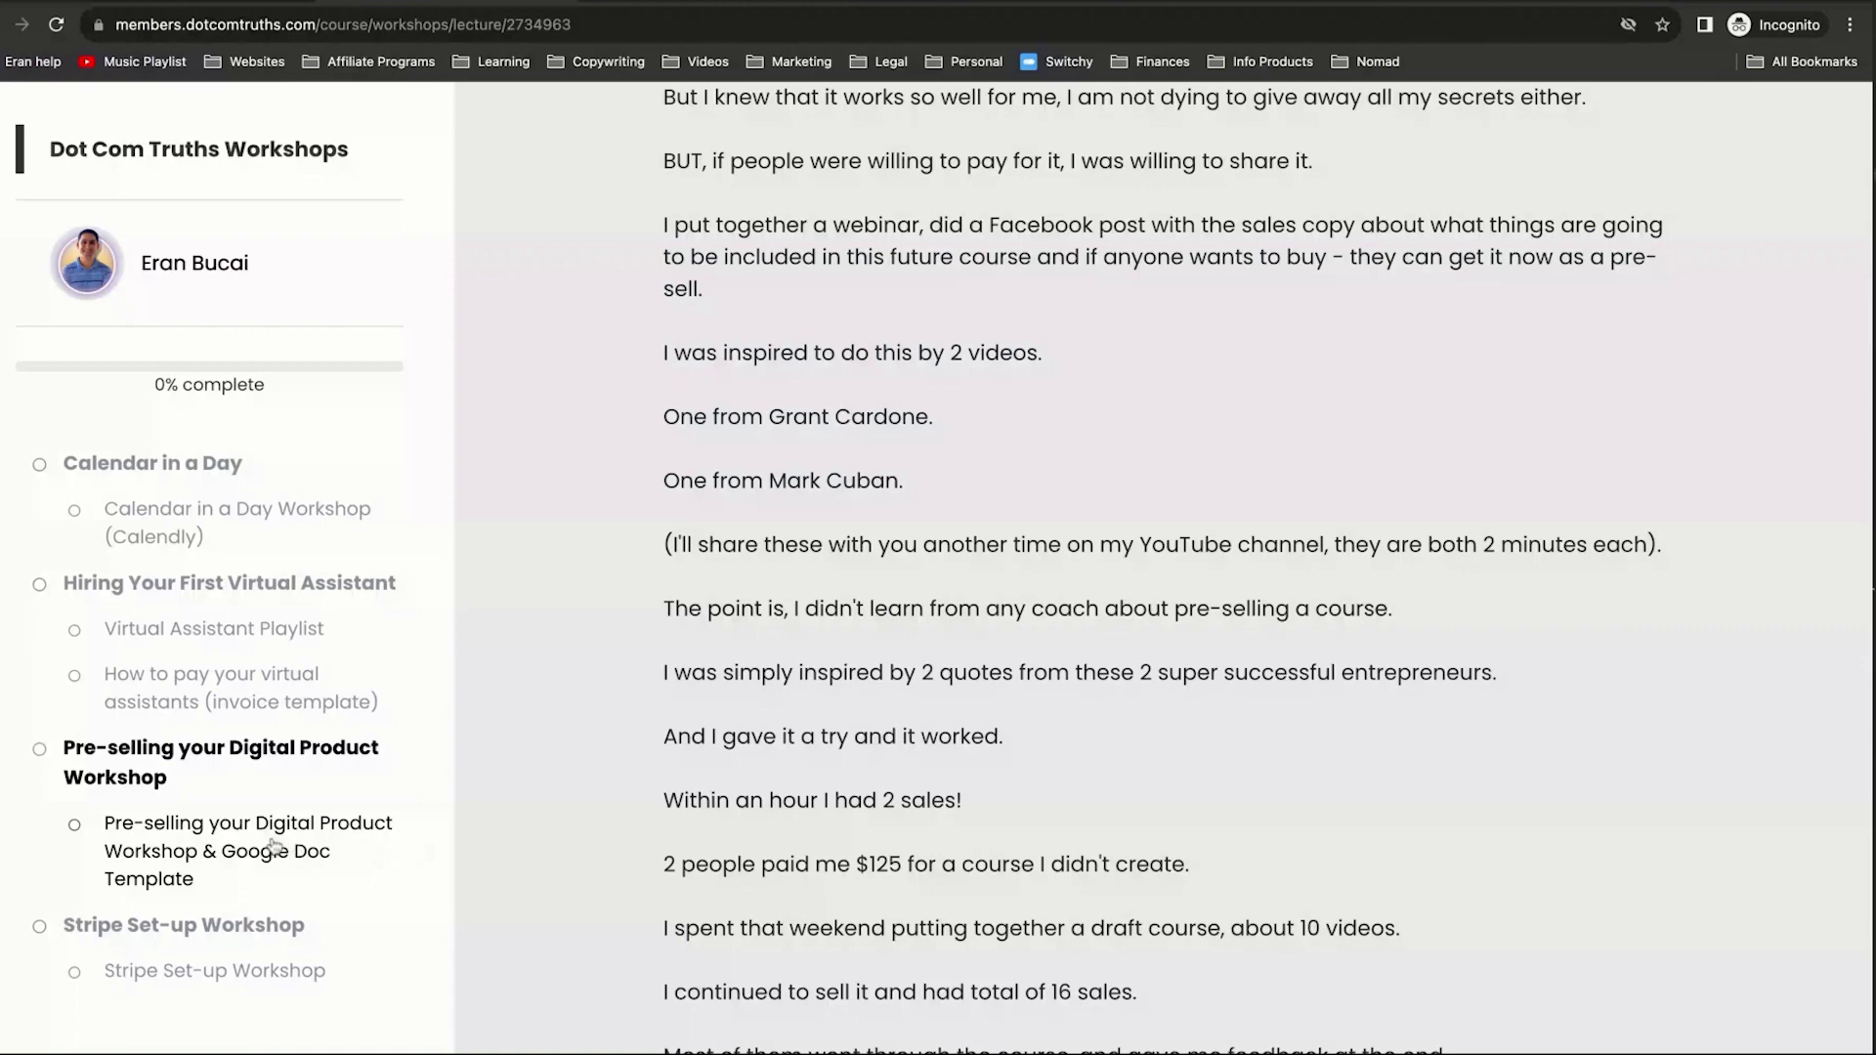
# Reopen the still-locked 'How to pay your virtual assistants' lesson and expand Calendar in a Day
pyautogui.scroll(9, 677, 663)
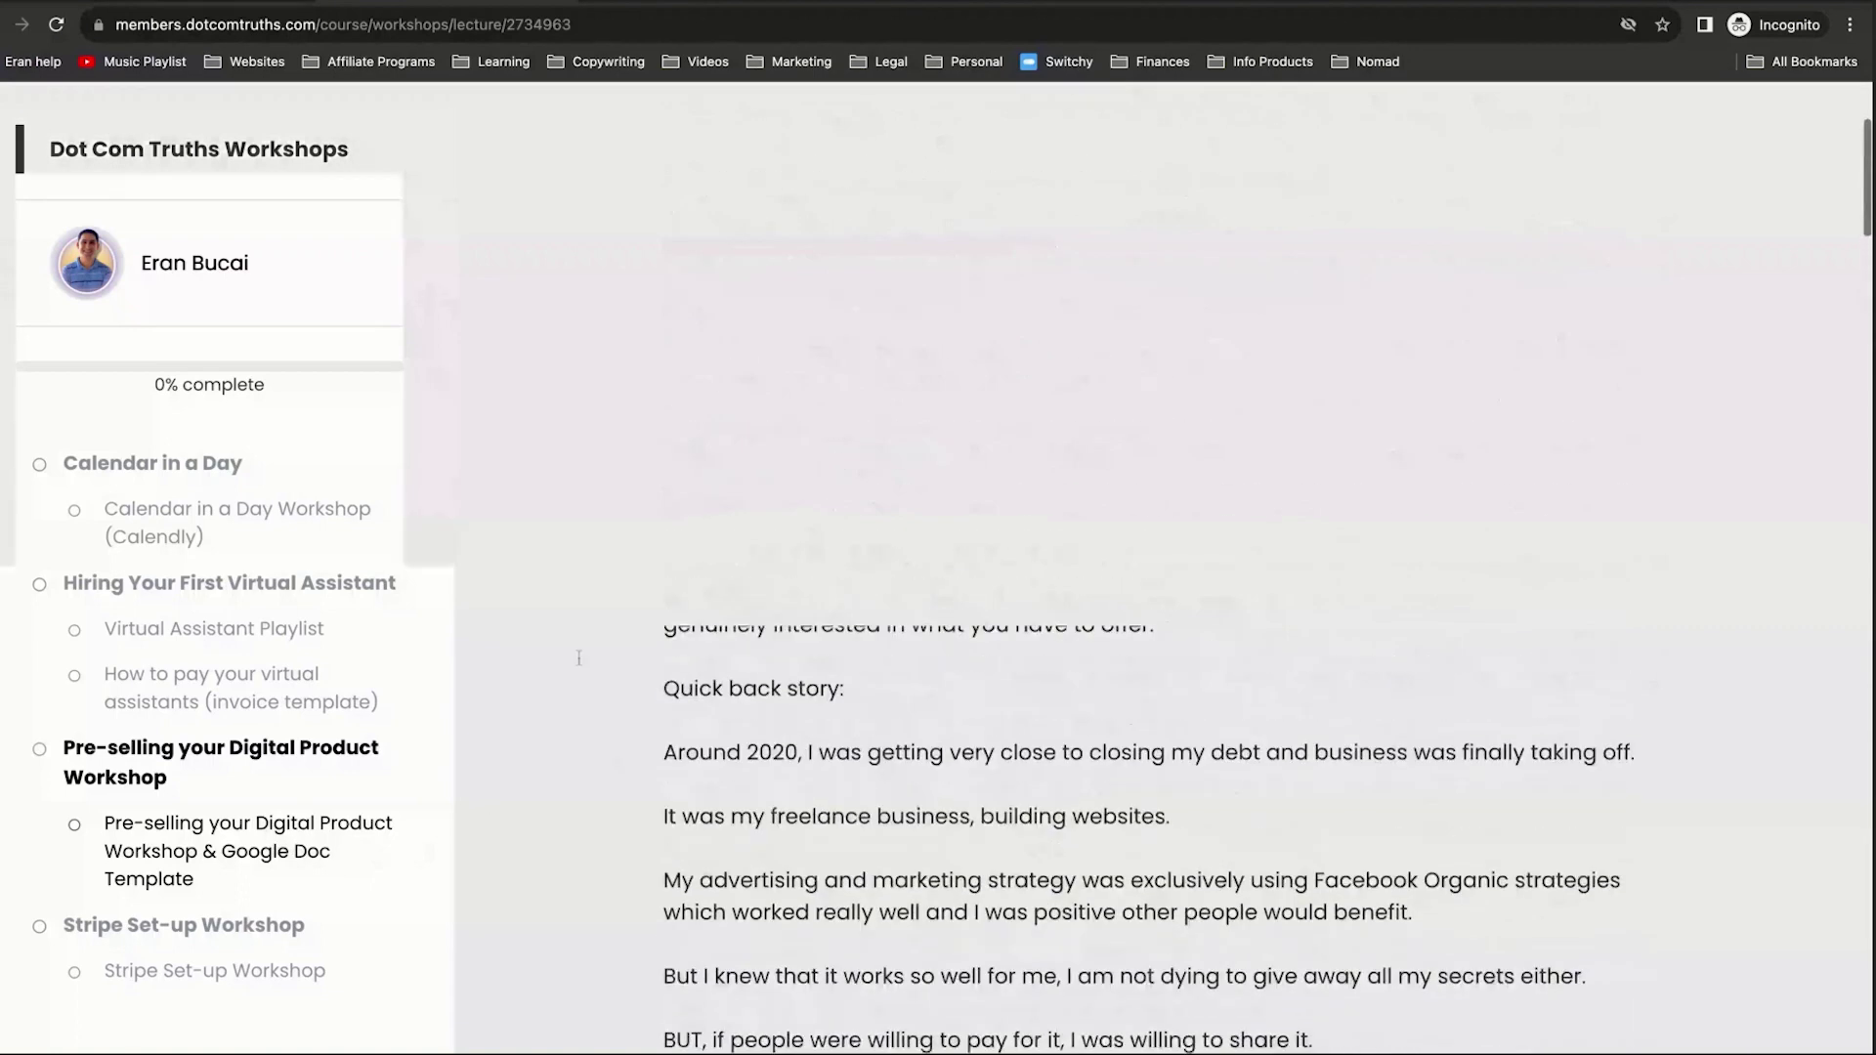
pyautogui.click(240, 698)
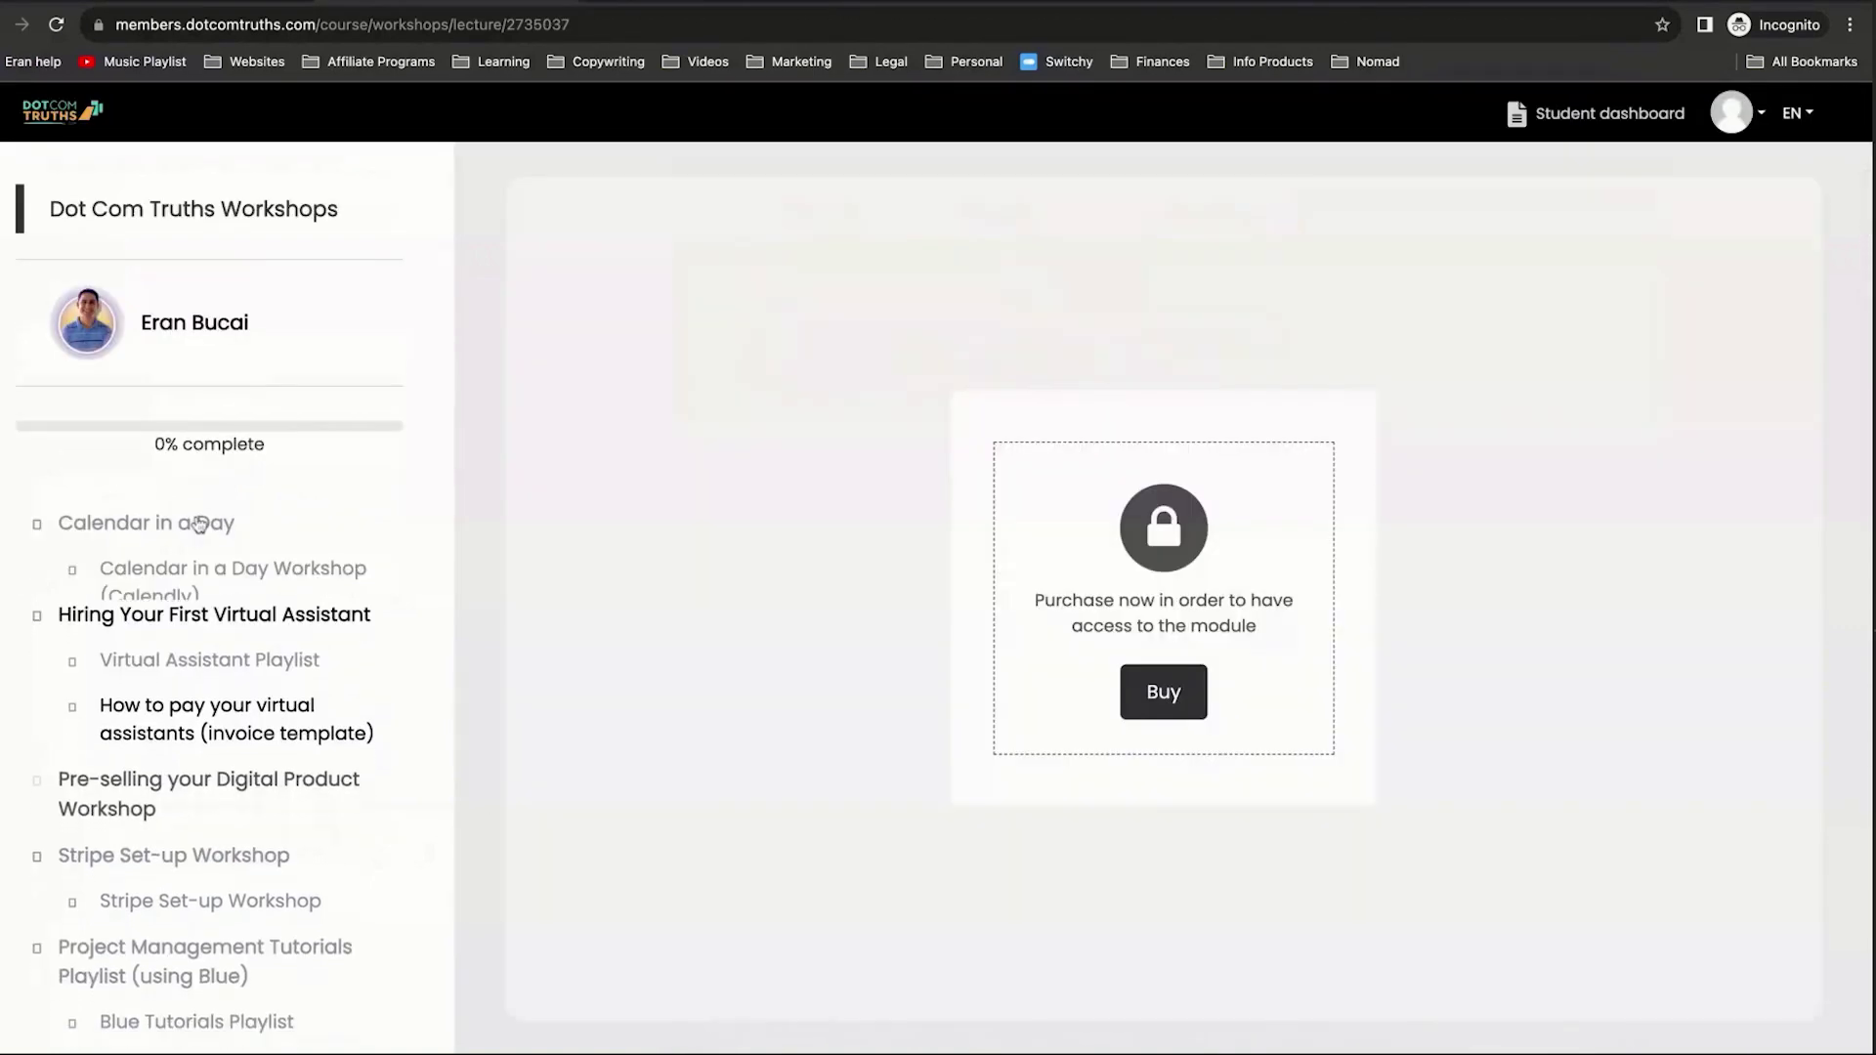
pyautogui.click(194, 533)
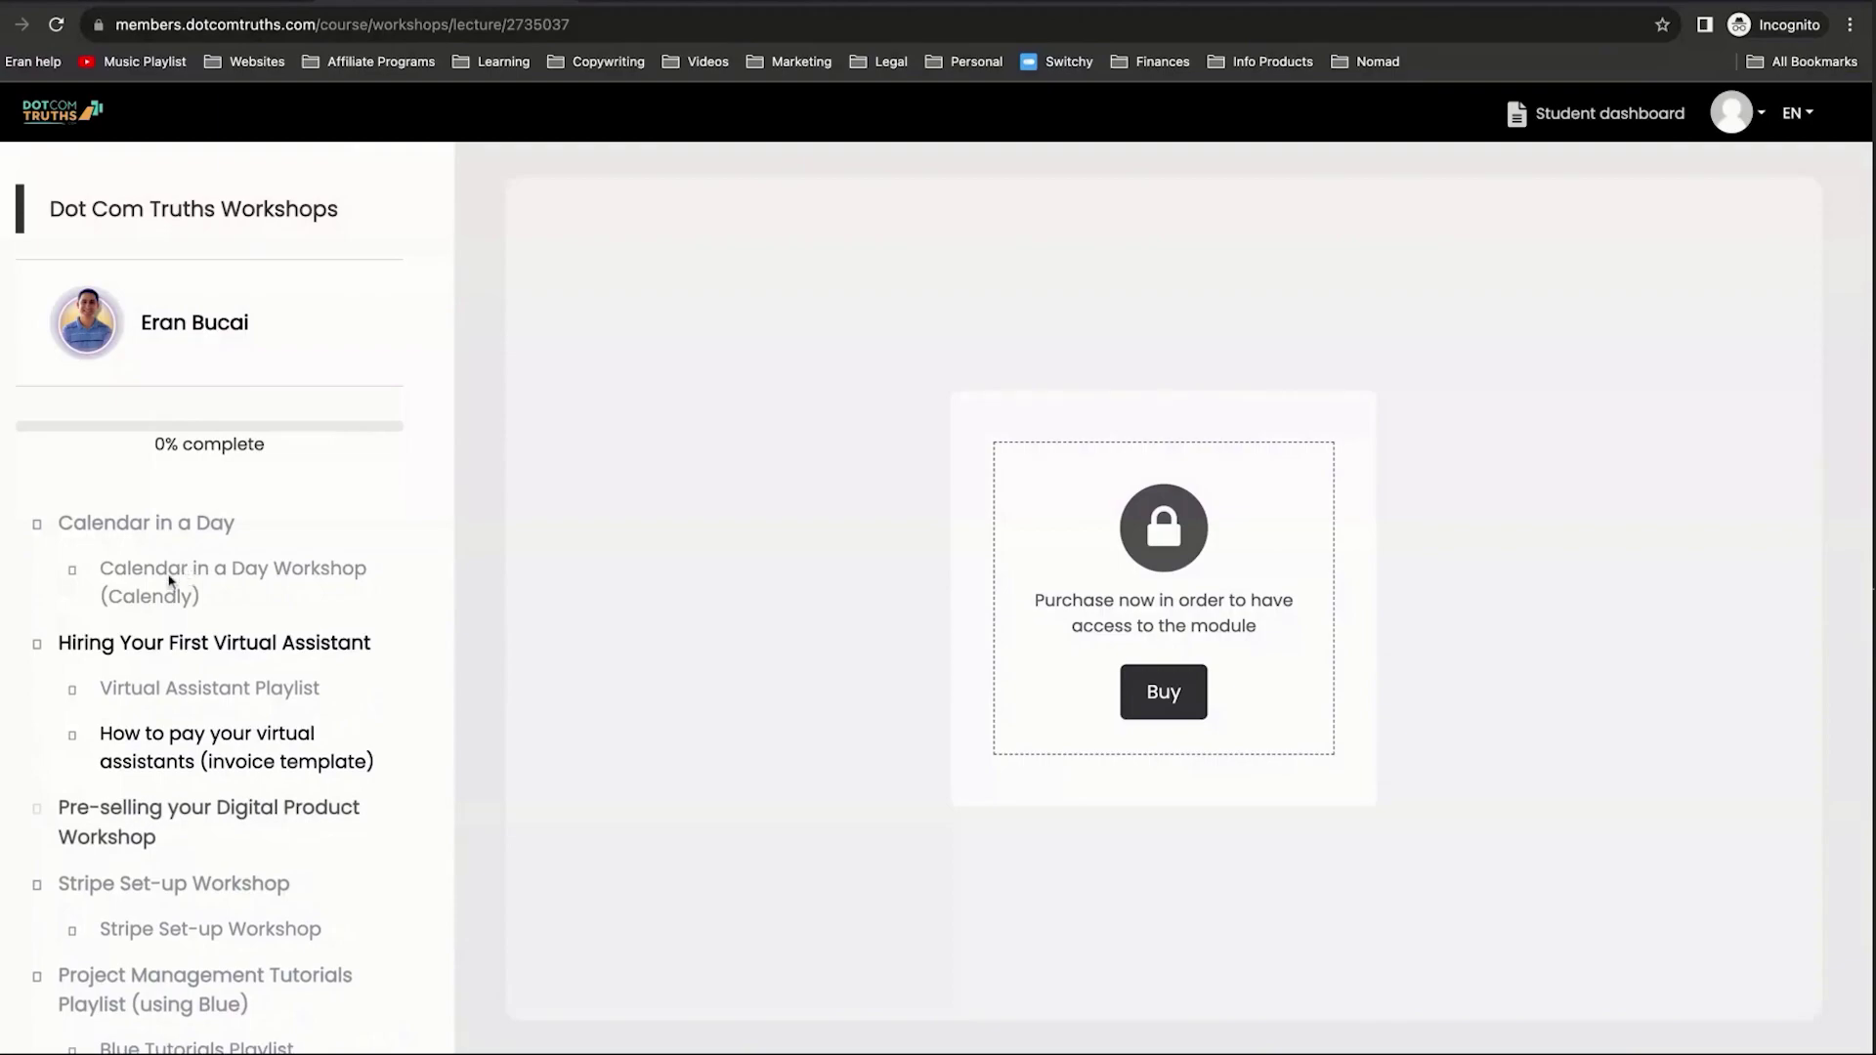